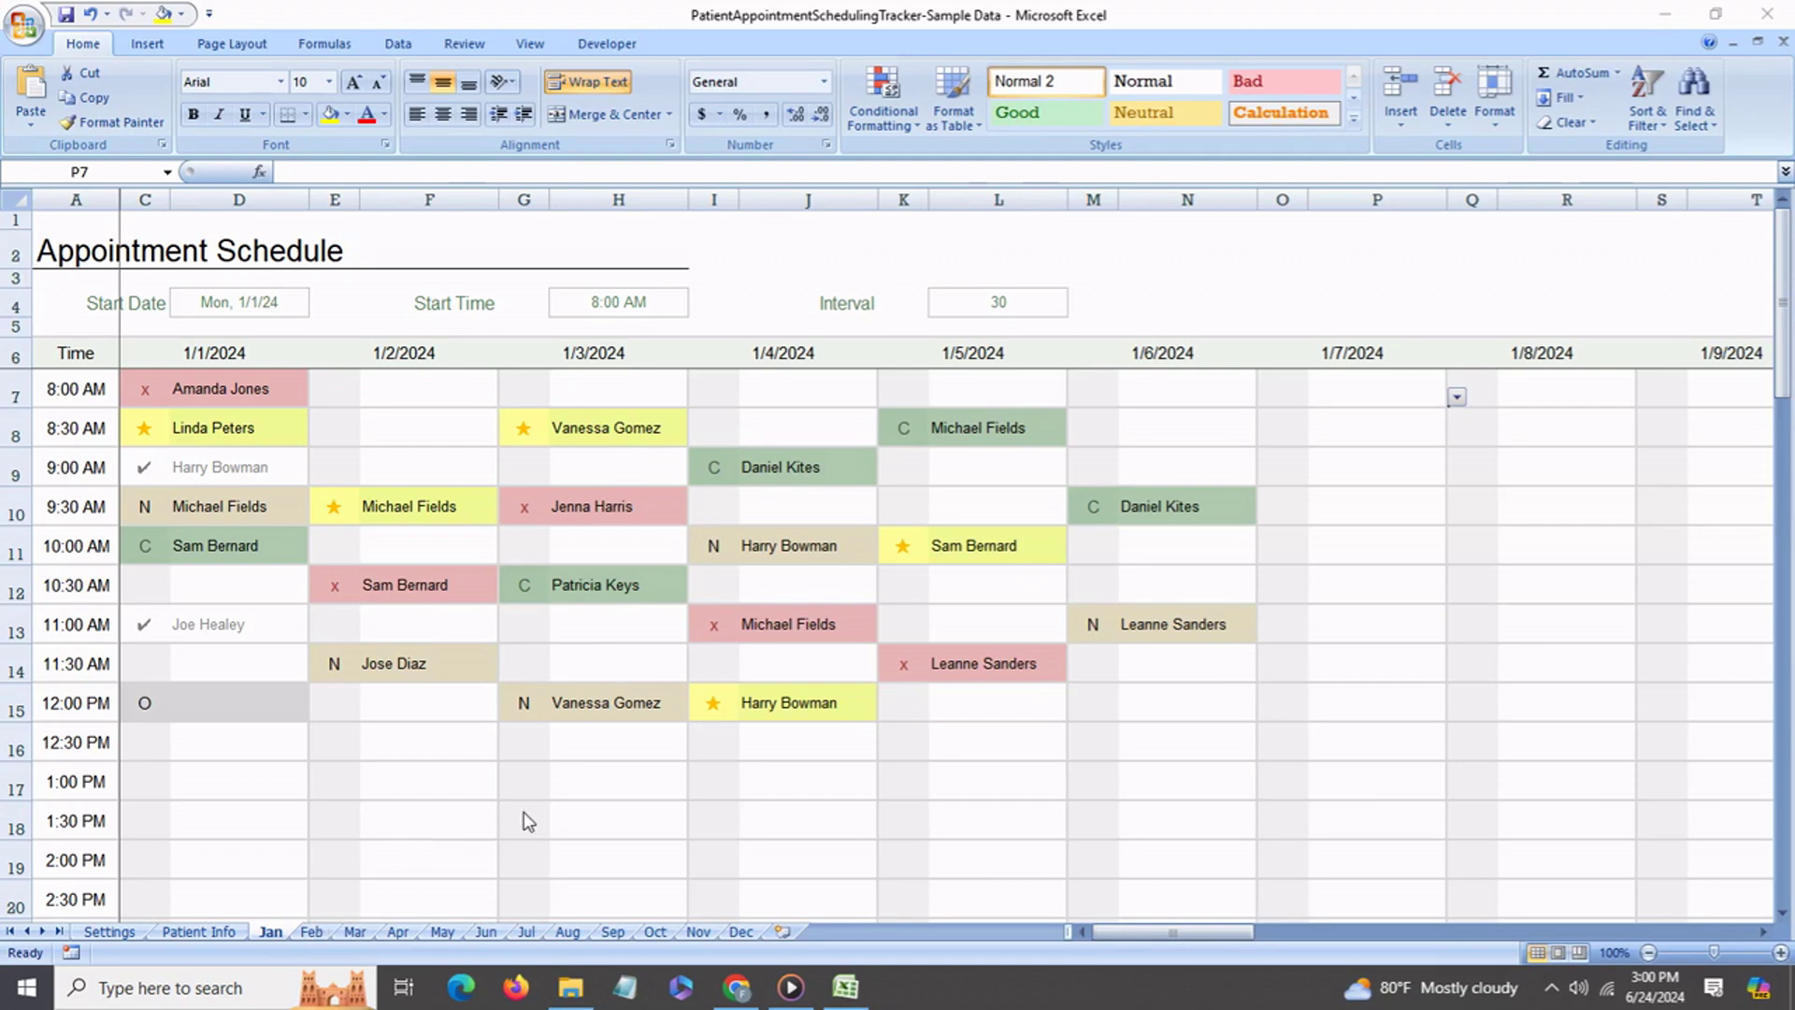
Book the chosen patient from P8's list into the 8:30 AM slot on 1/7/2024.
{"action": "key", "text": "Down"}
{"action": "left_click", "coordinate": [1359, 432]}
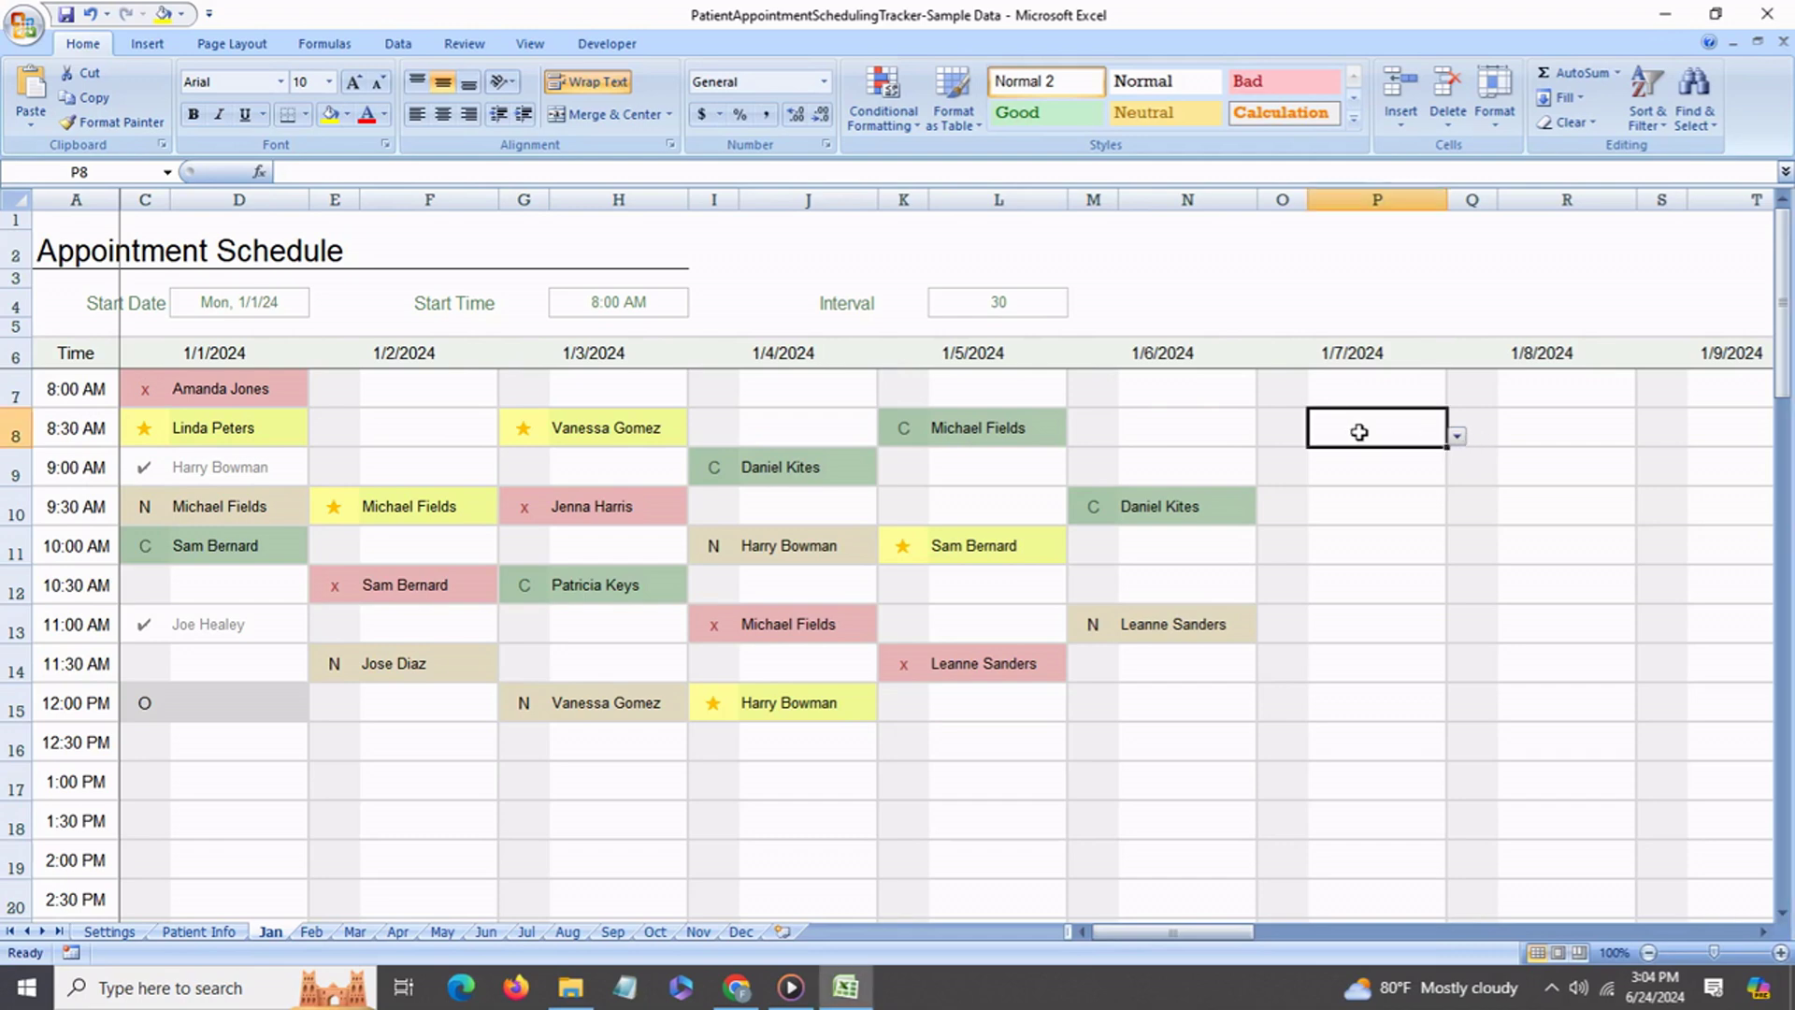
{"action": "left_click", "coordinate": [1458, 437]}
{"action": "left_click_drag", "start_coordinate": [1457, 519], "coordinate": [1460, 472]}
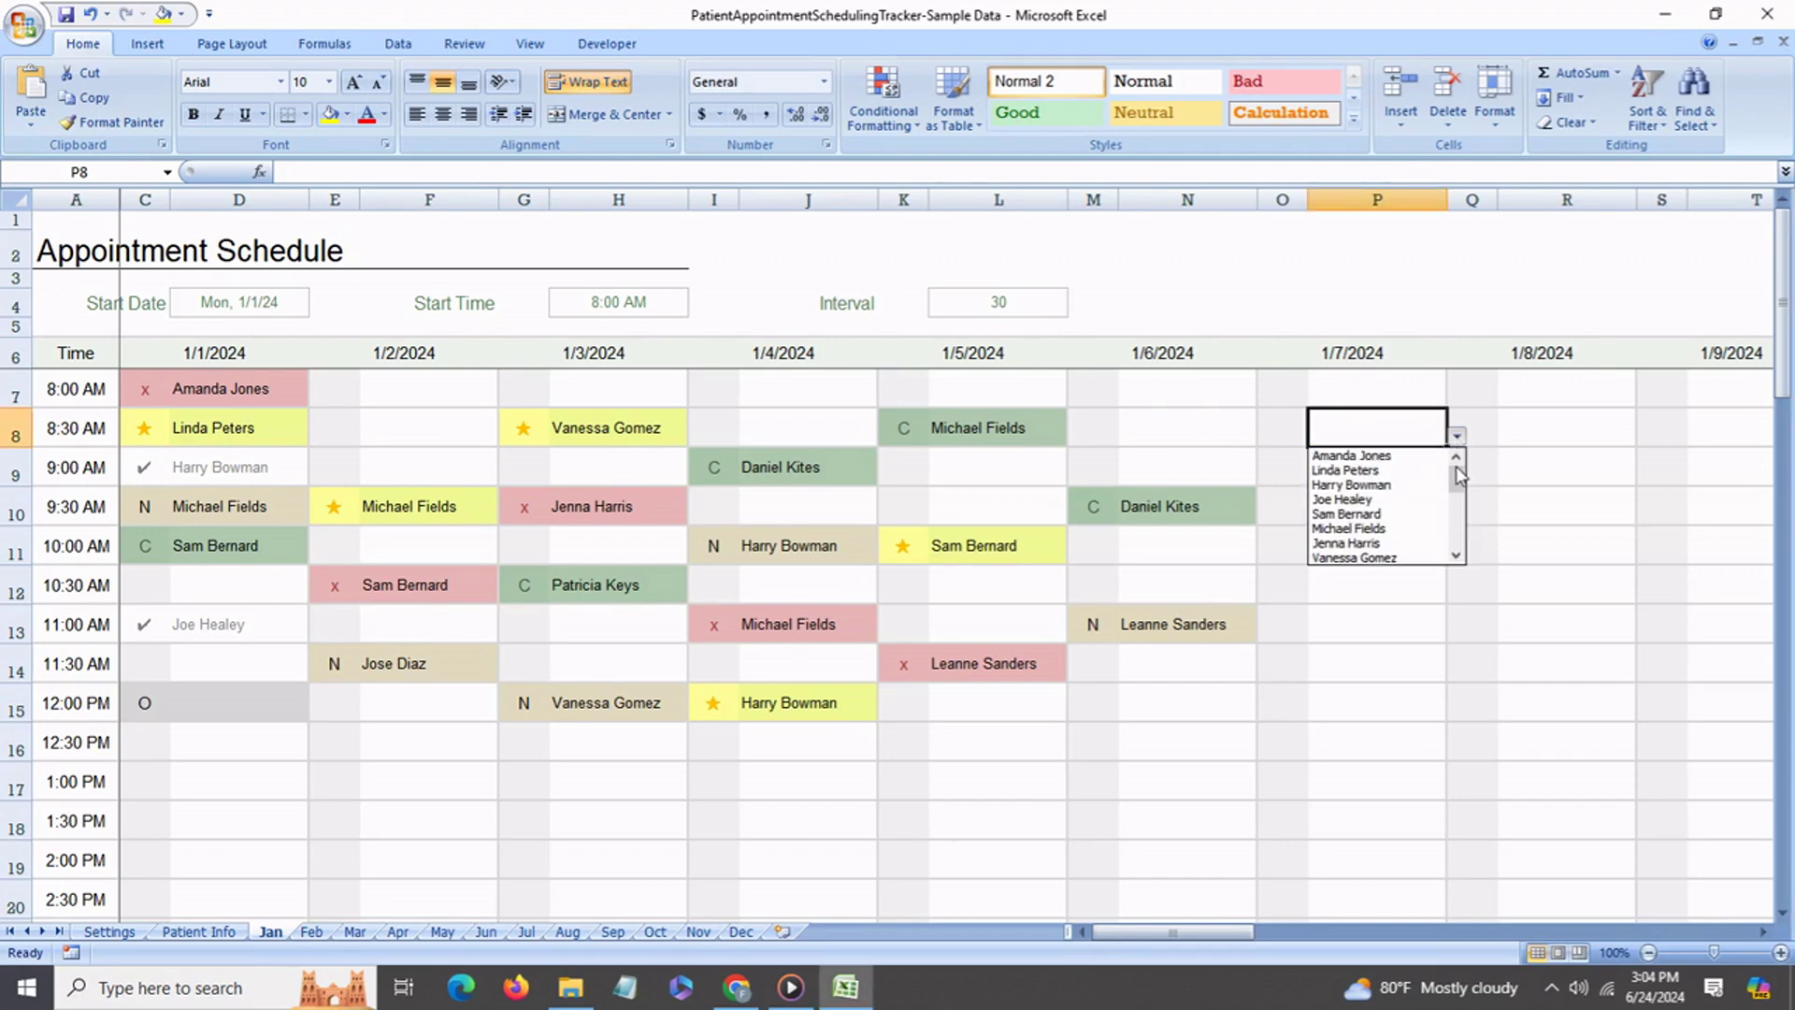
{"action": "left_click", "coordinate": [1381, 514]}
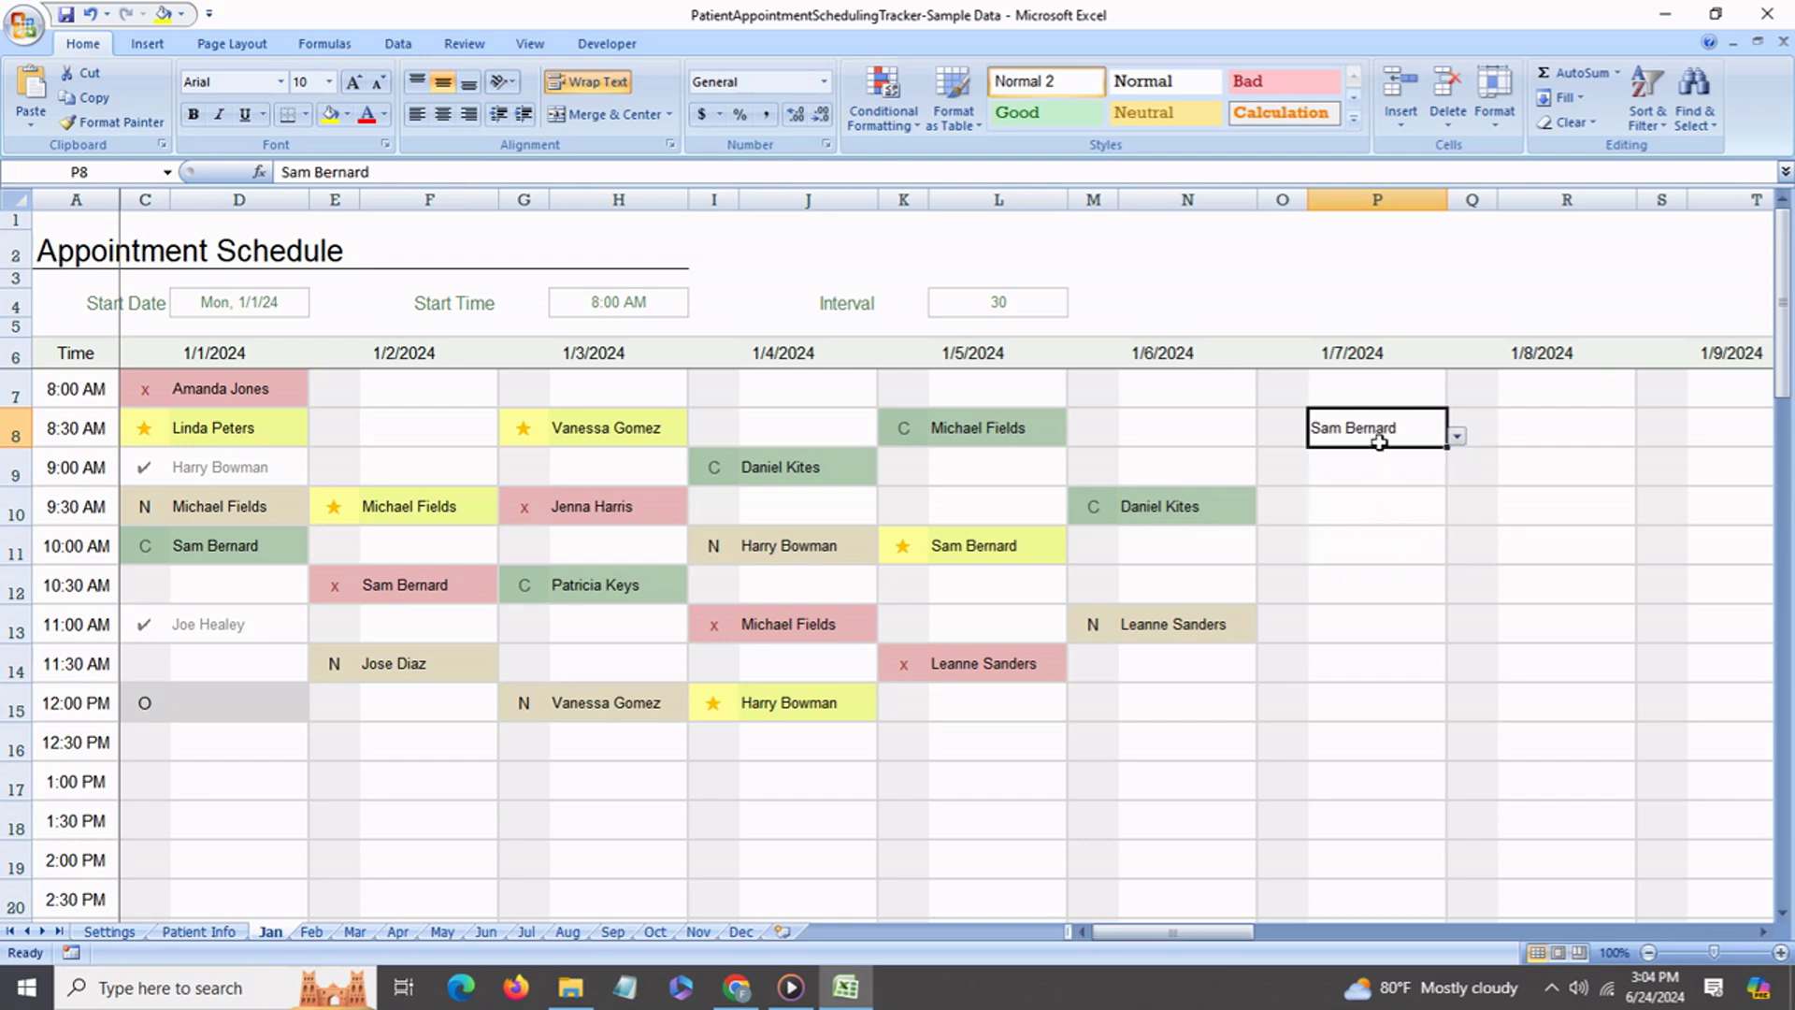
{"action": "left_click", "coordinate": [1286, 436]}
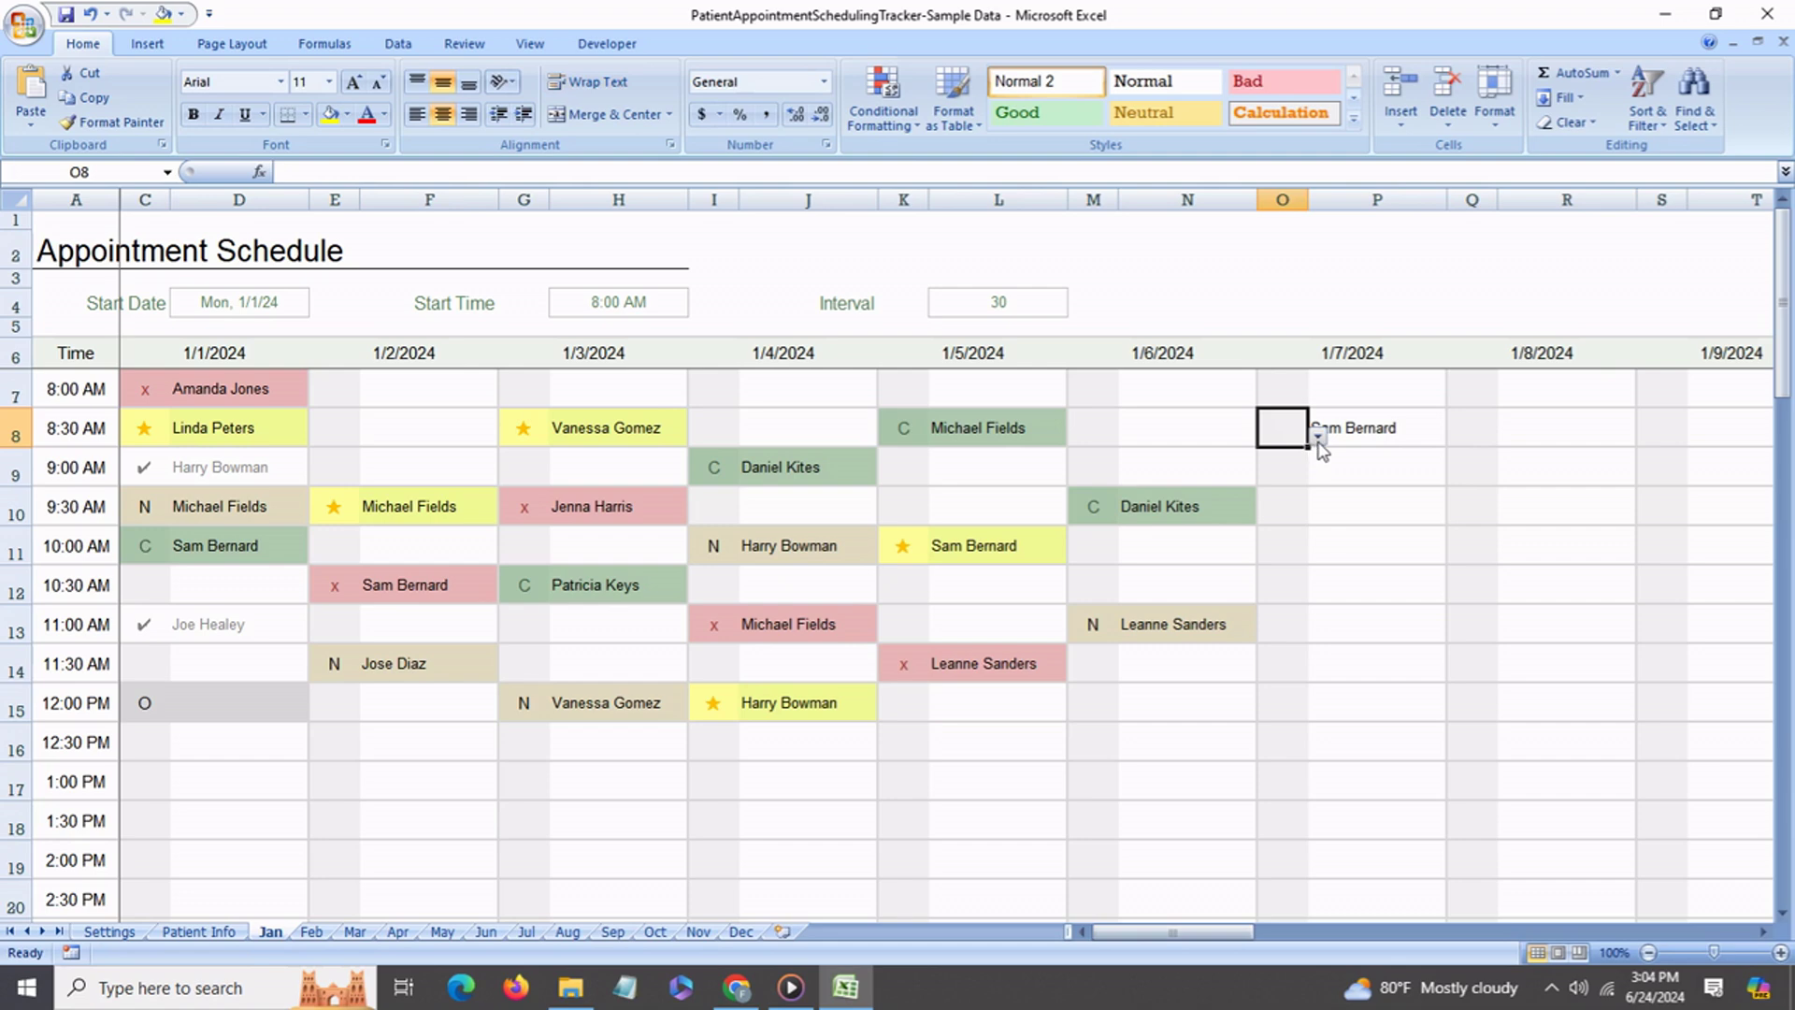
{"action": "left_click", "coordinate": [1318, 435]}
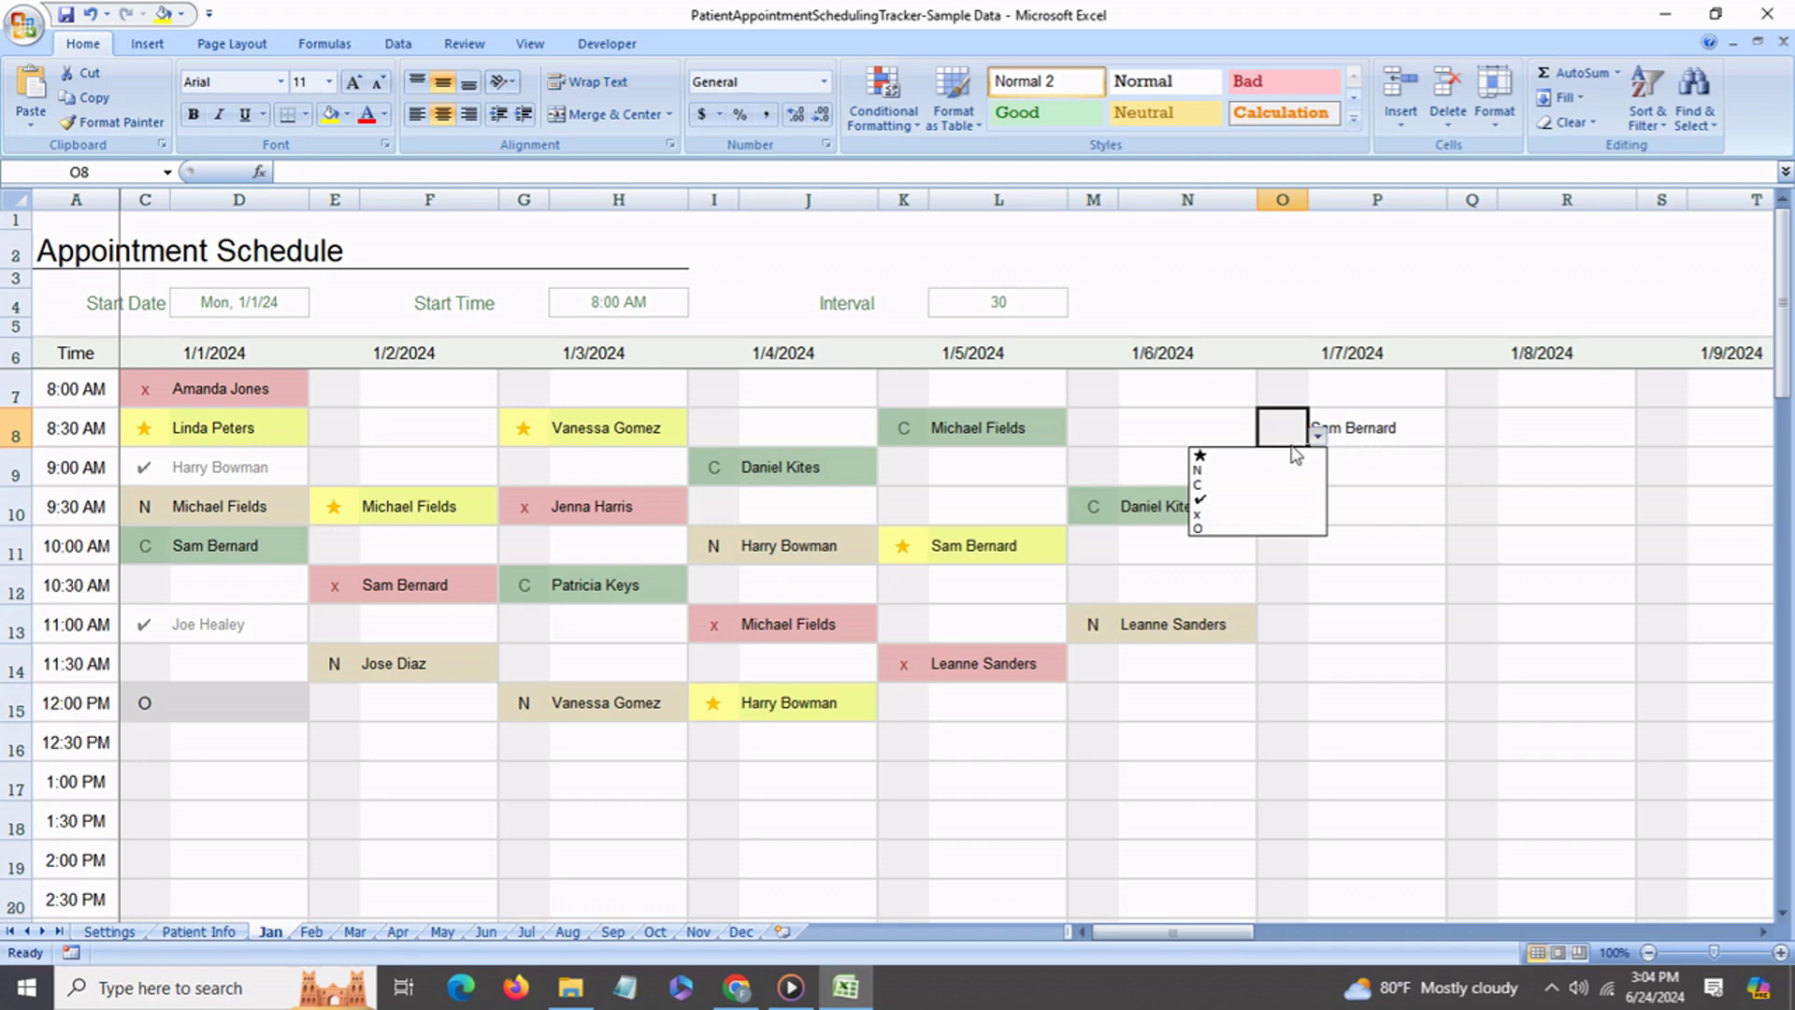
Cycle the 8:30 AM 1/7 appointment status through C, N, ✔ and ★, finishing on x.
{"action": "left_click", "coordinate": [1250, 486]}
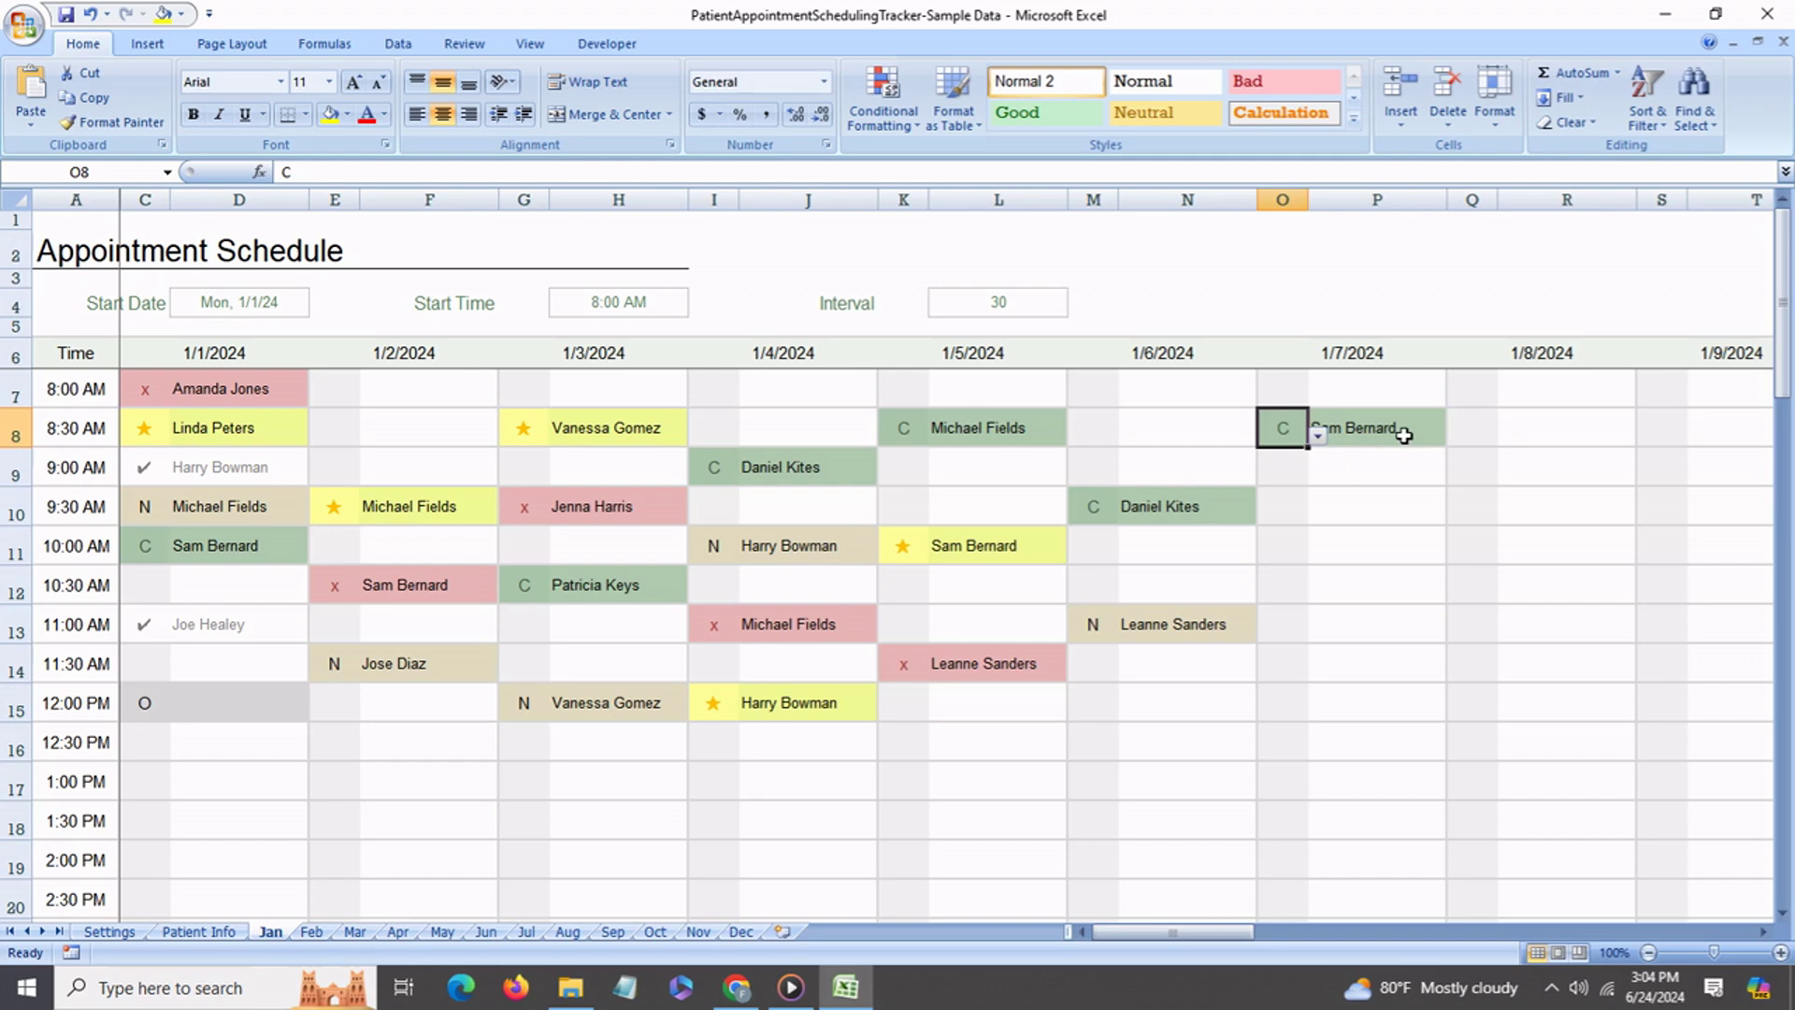
{"action": "left_click", "coordinate": [1319, 438]}
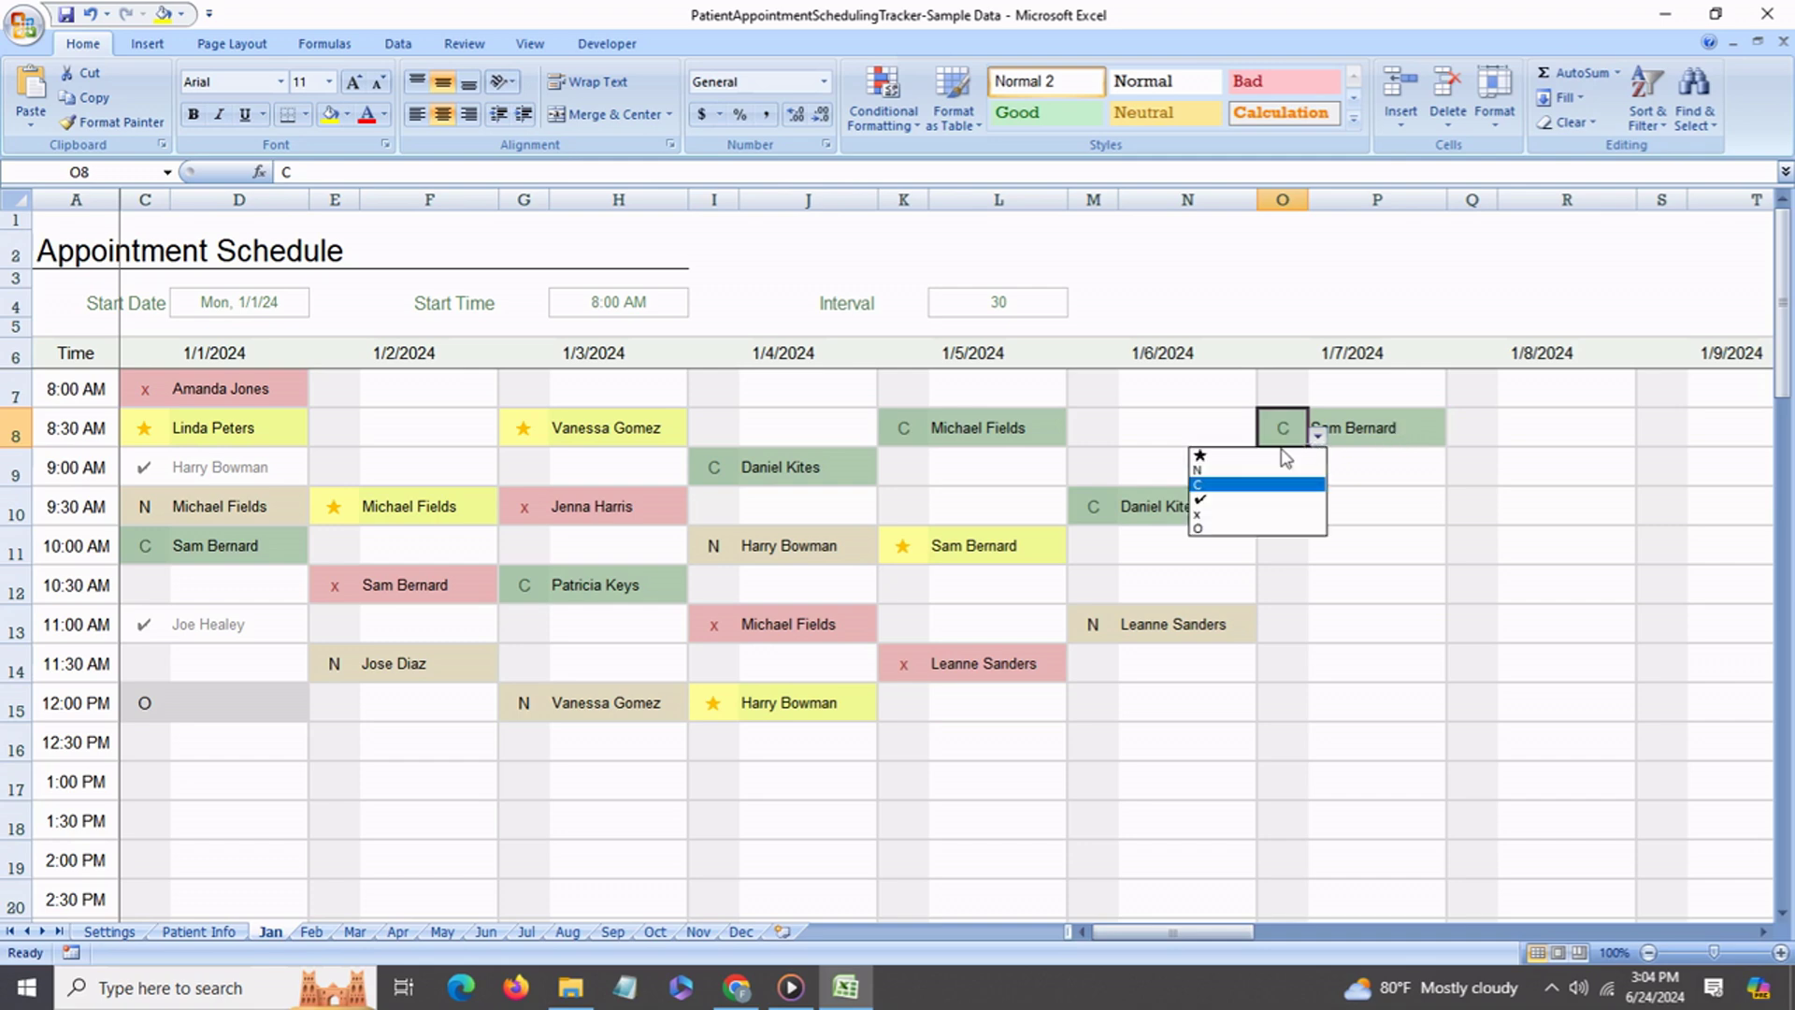
{"action": "left_click", "coordinate": [1238, 471]}
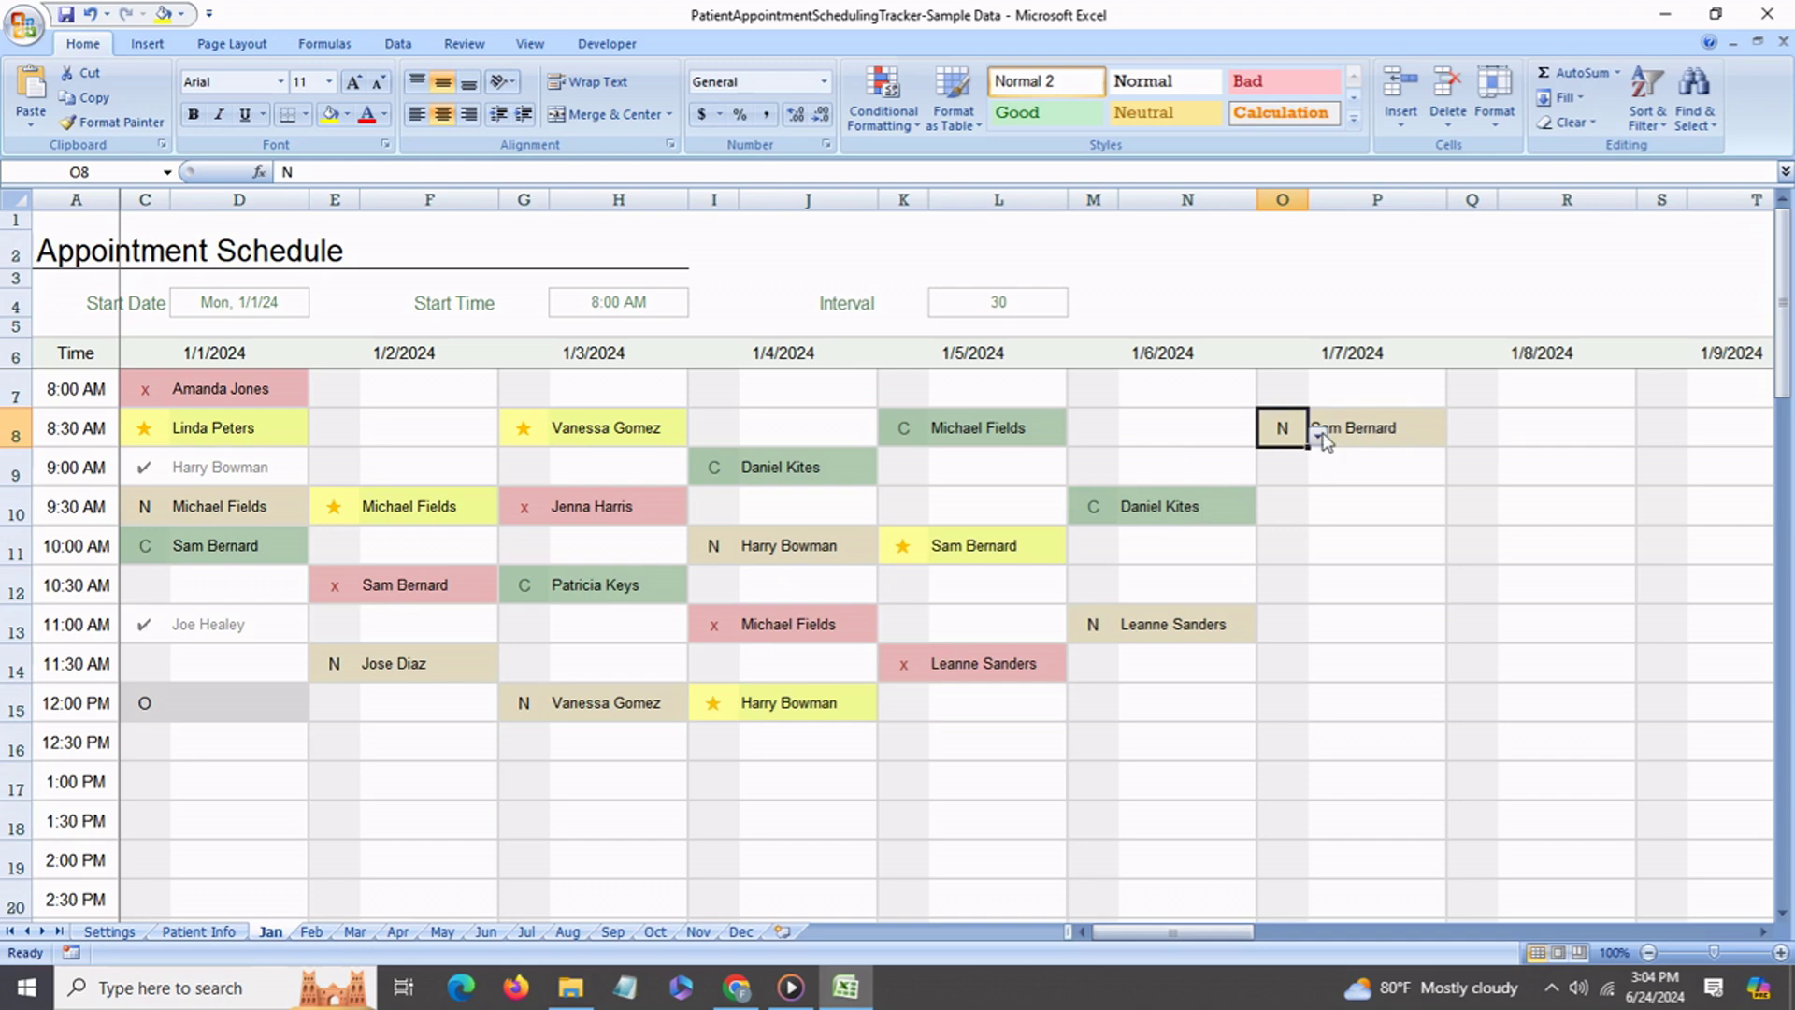
{"action": "left_click", "coordinate": [1318, 436]}
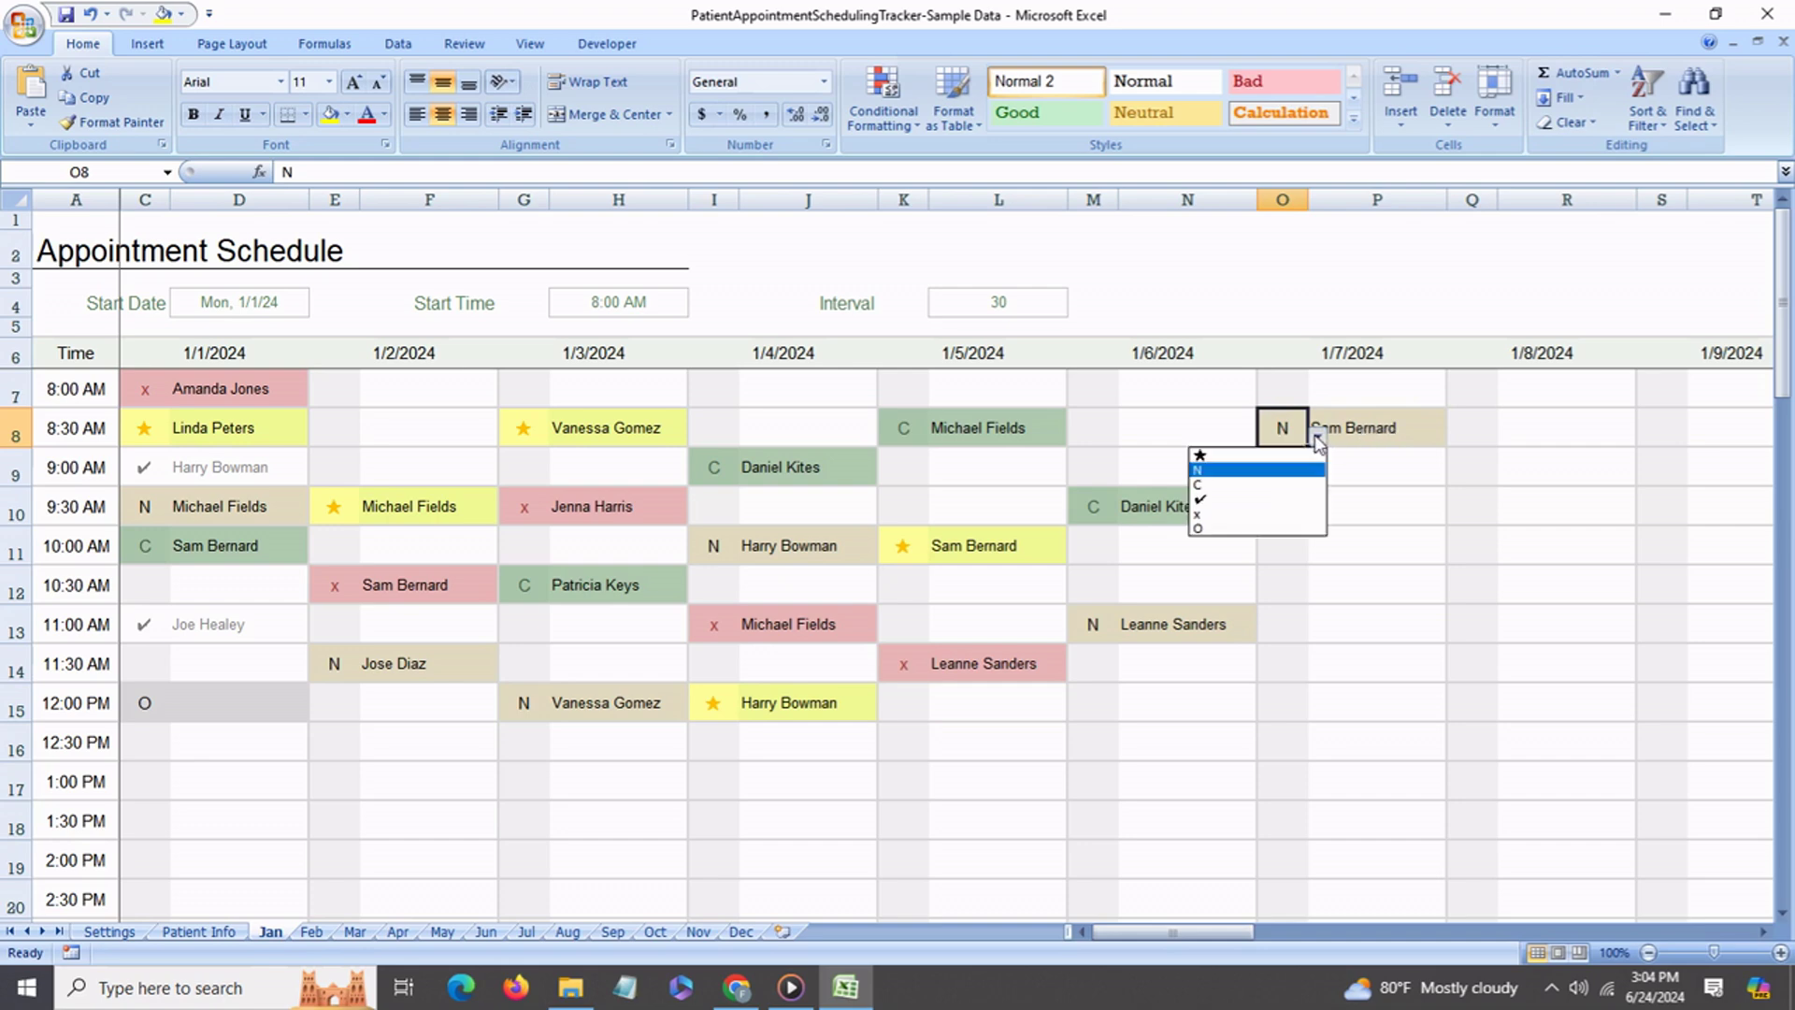
{"action": "left_click", "coordinate": [1221, 505]}
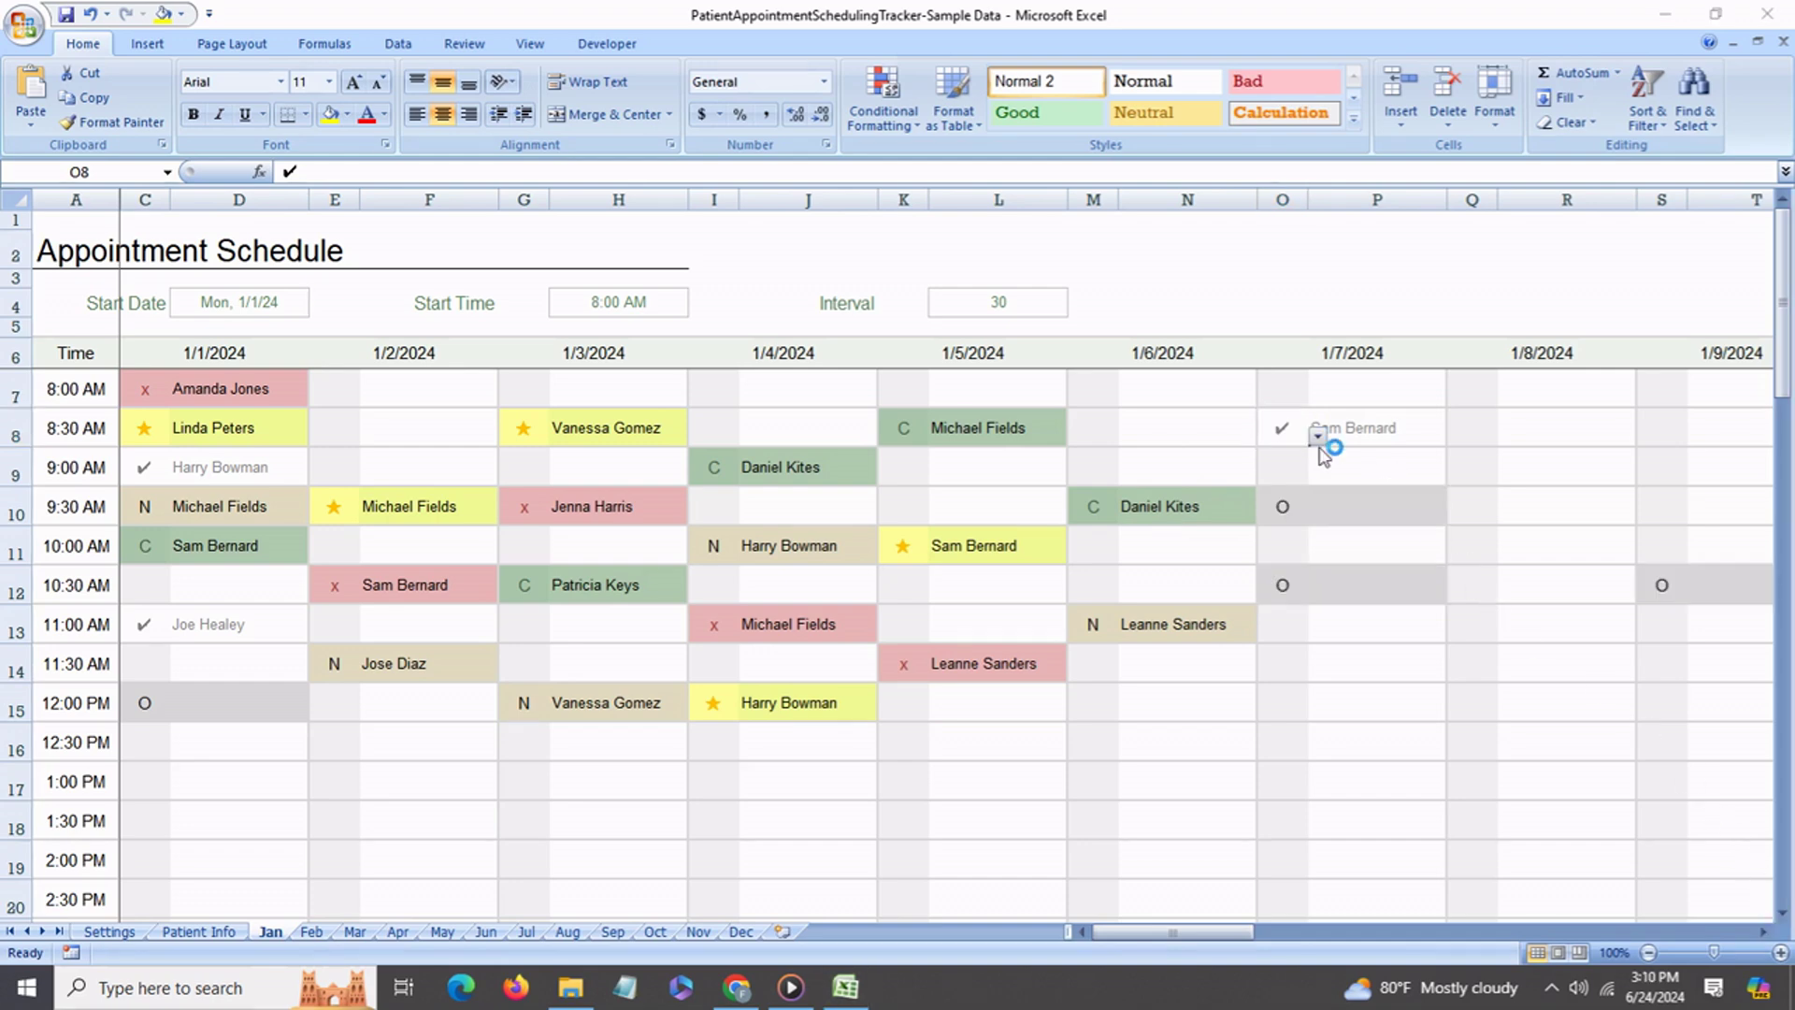
{"action": "left_click", "coordinate": [1318, 438]}
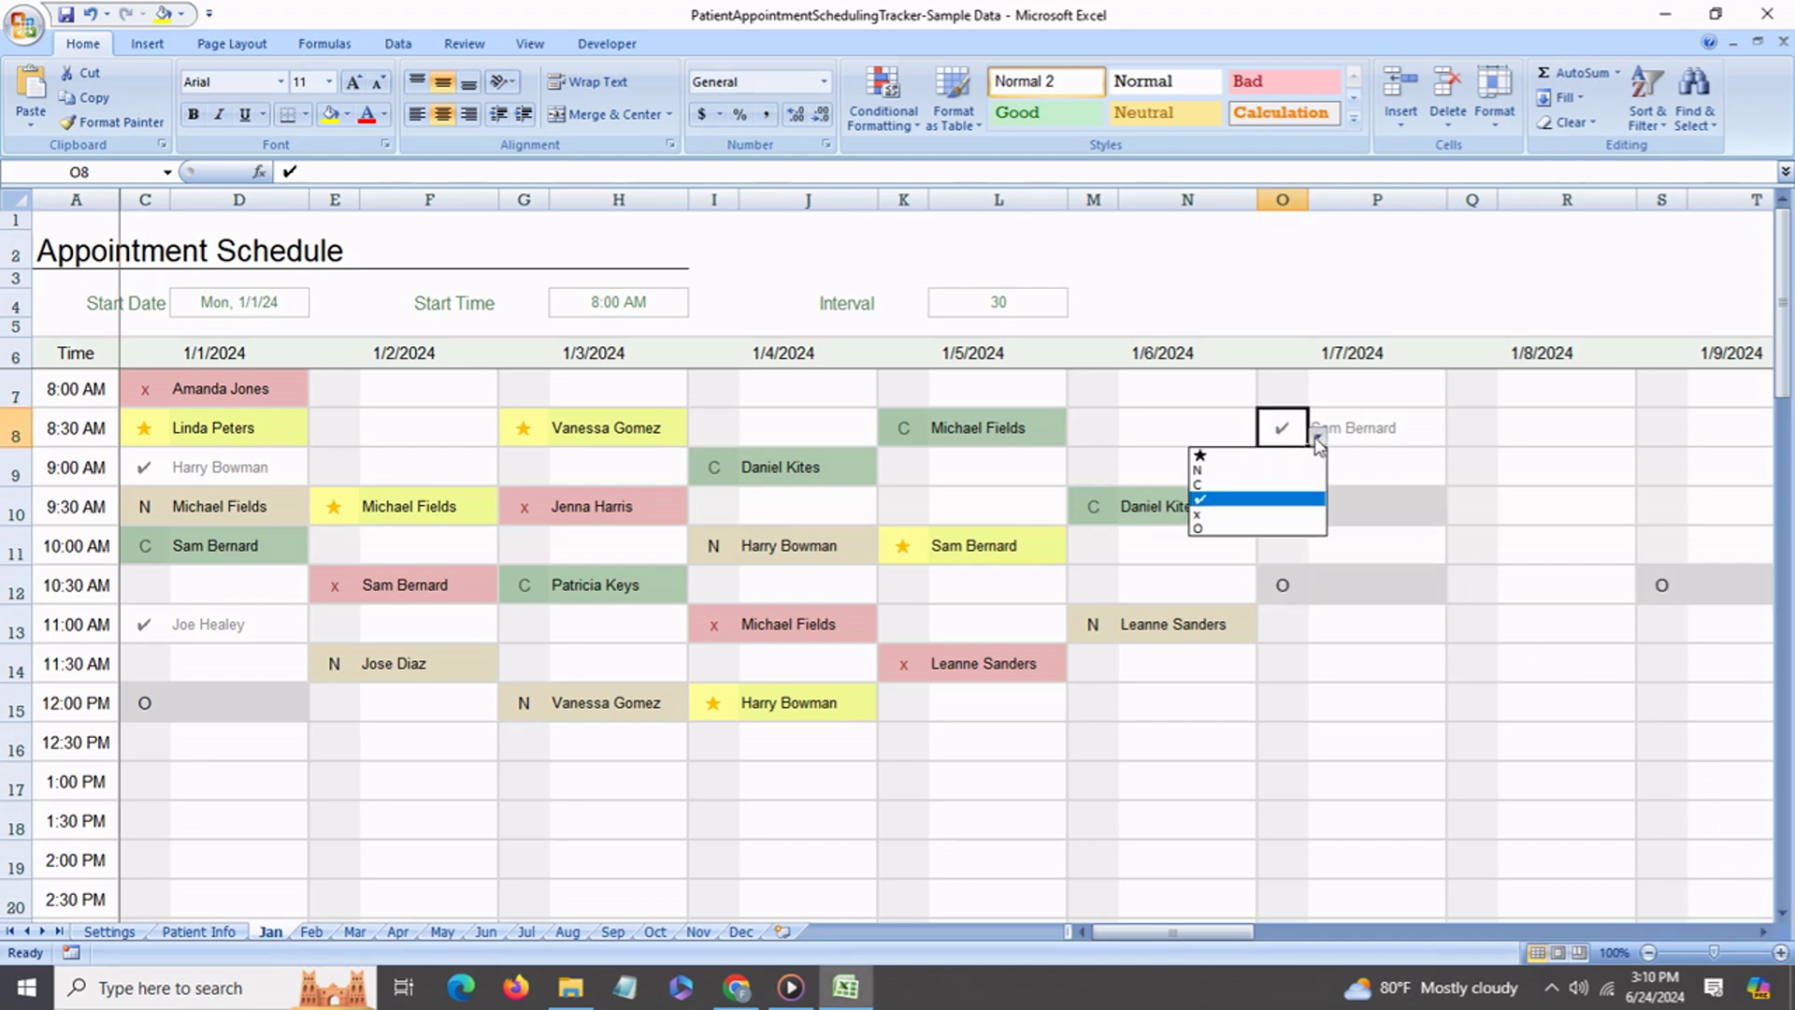
{"action": "left_click", "coordinate": [1225, 461]}
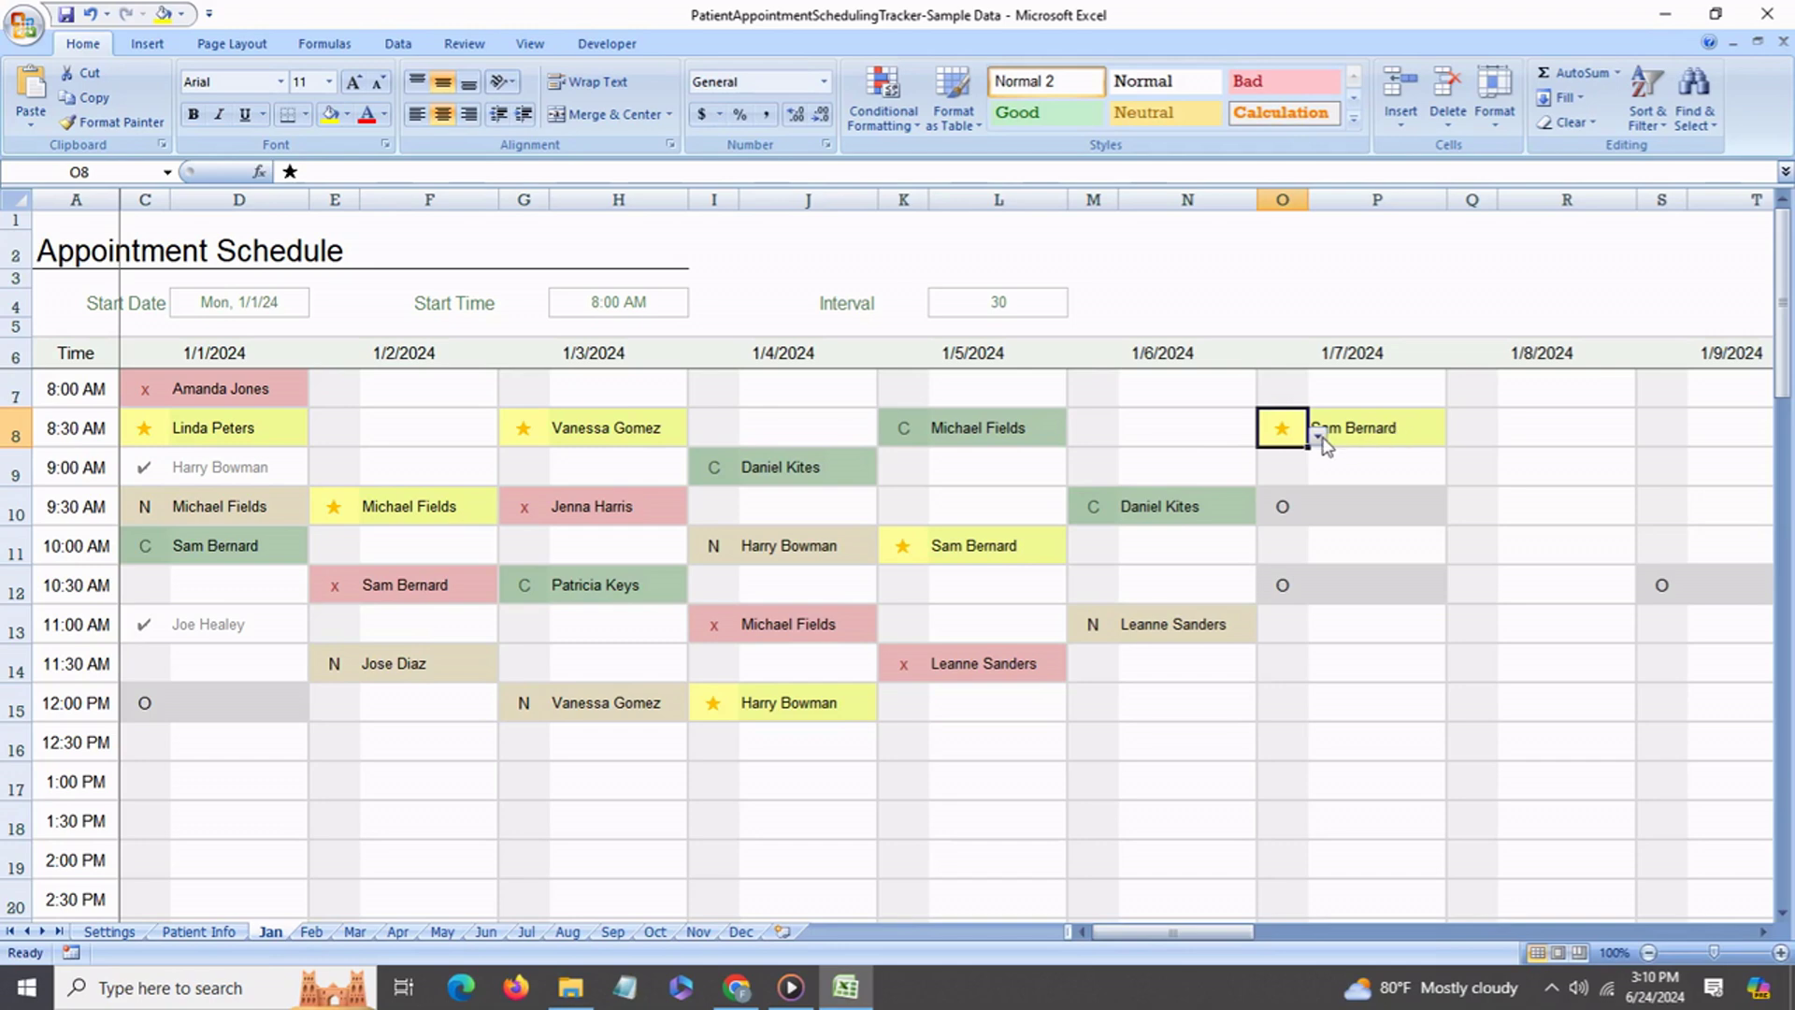
{"action": "left_click", "coordinate": [1319, 437]}
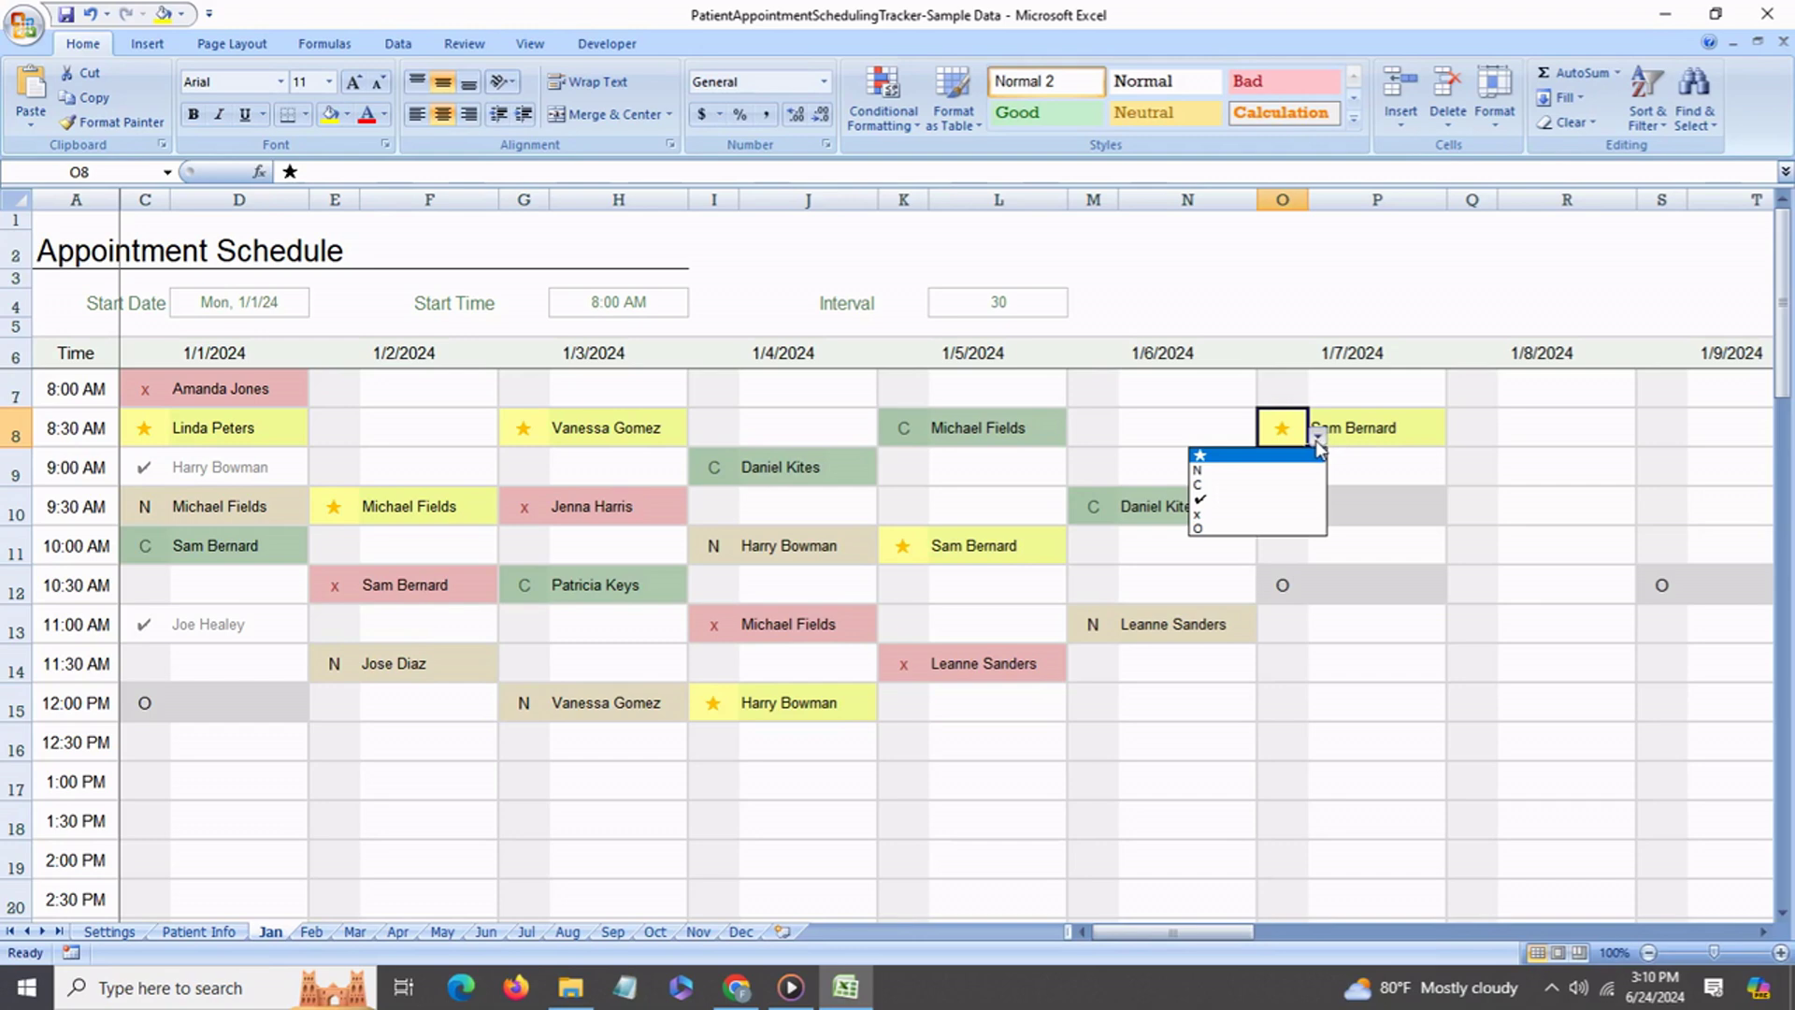
{"action": "left_click", "coordinate": [1217, 516]}
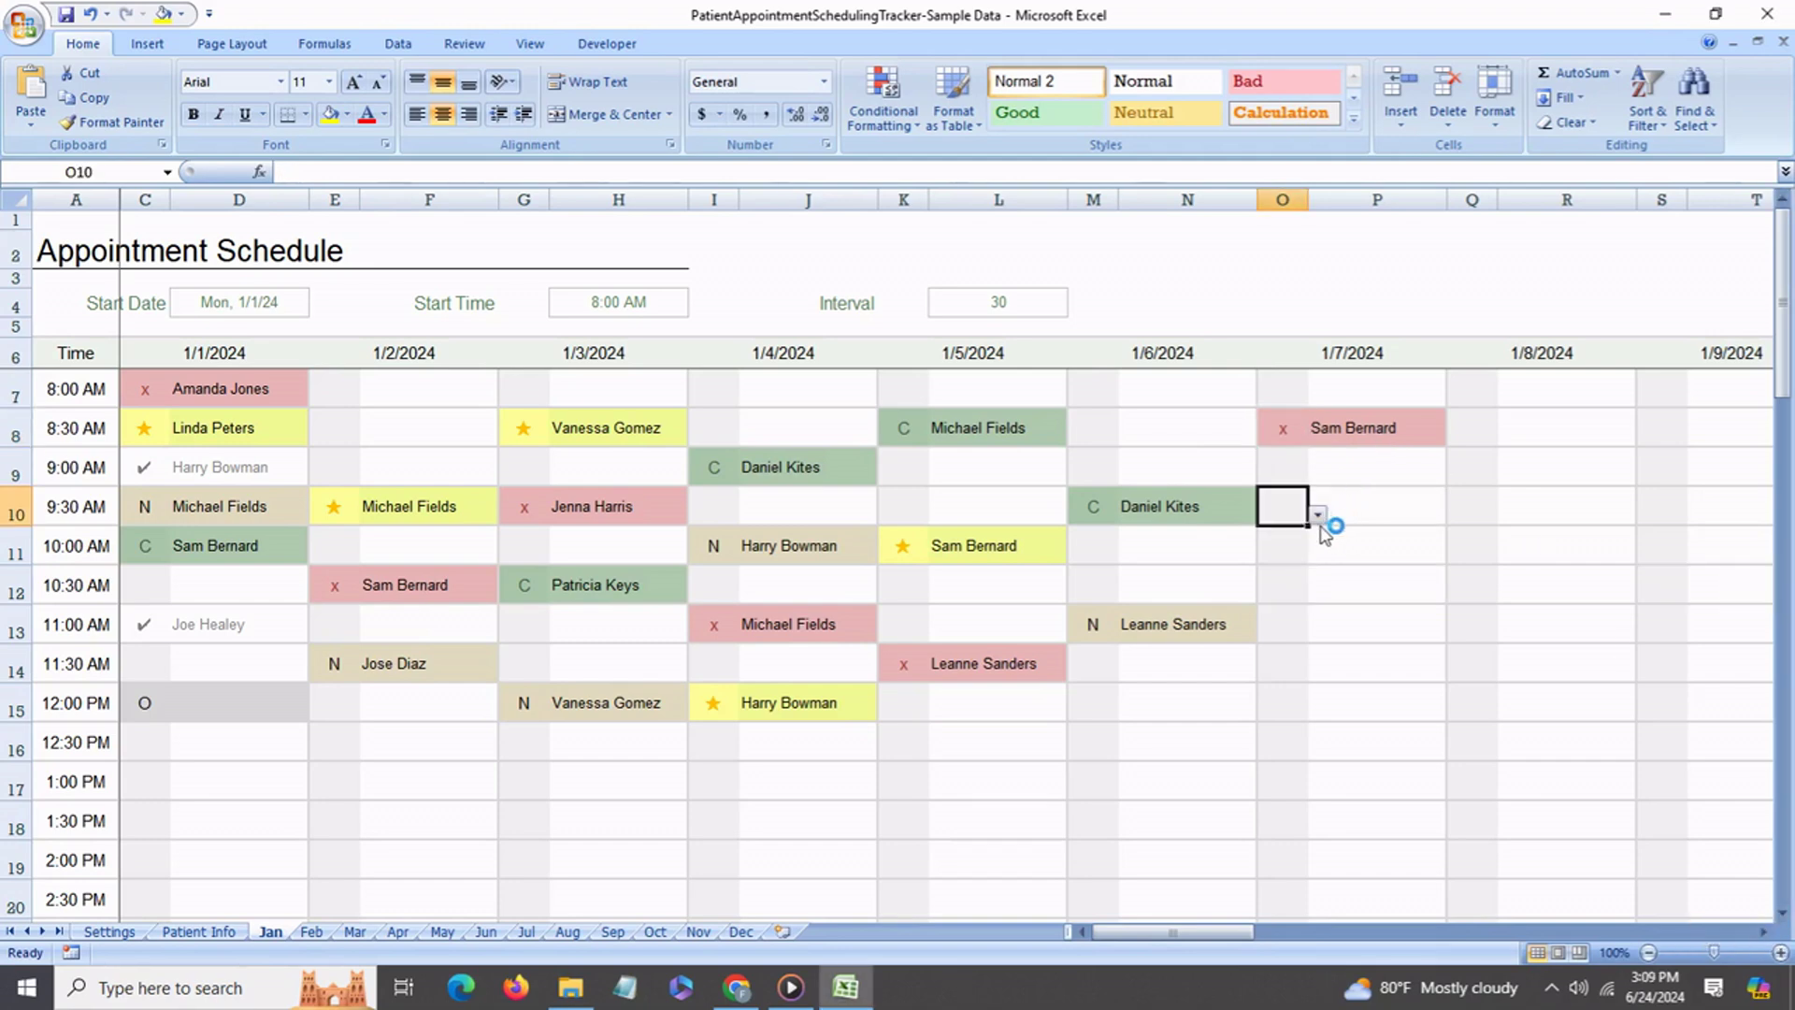
Set status O in O10, O12 and S12 (9:30 and 10:30 AM on 1/7, 10:30 AM on 1/9).
{"action": "left_click", "coordinate": [1317, 514]}
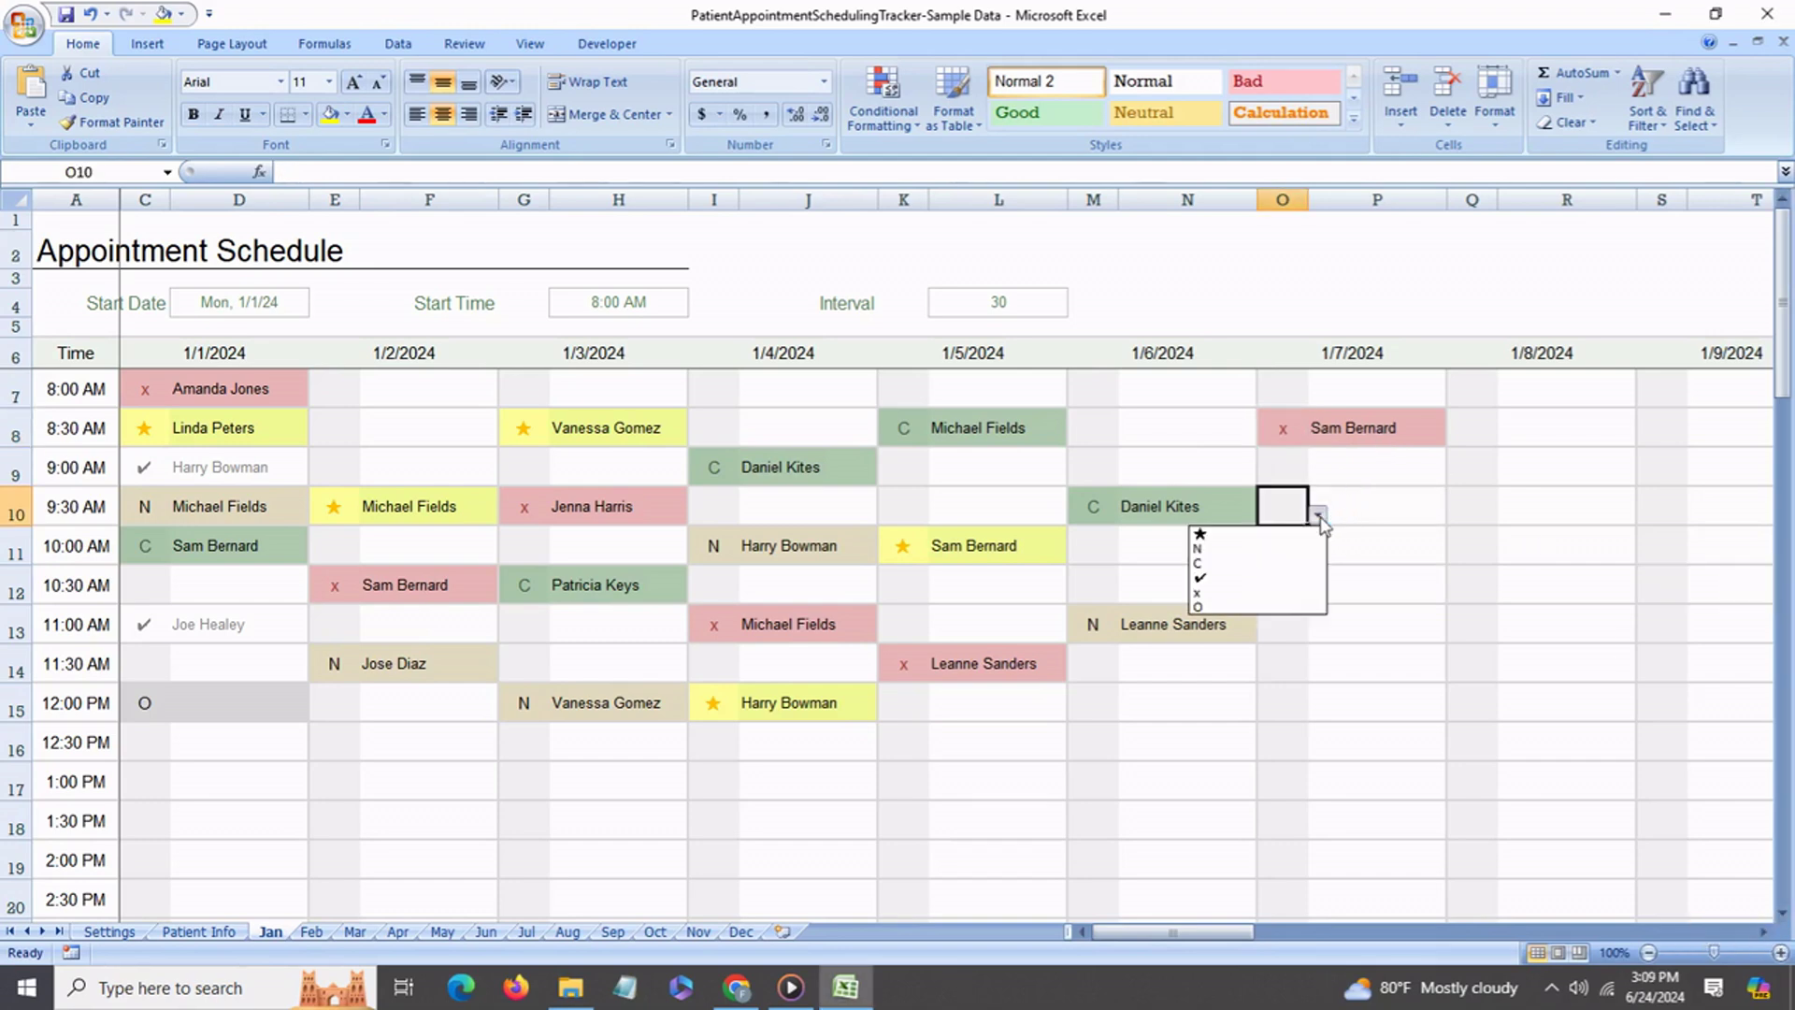
{"action": "left_click", "coordinate": [1230, 608]}
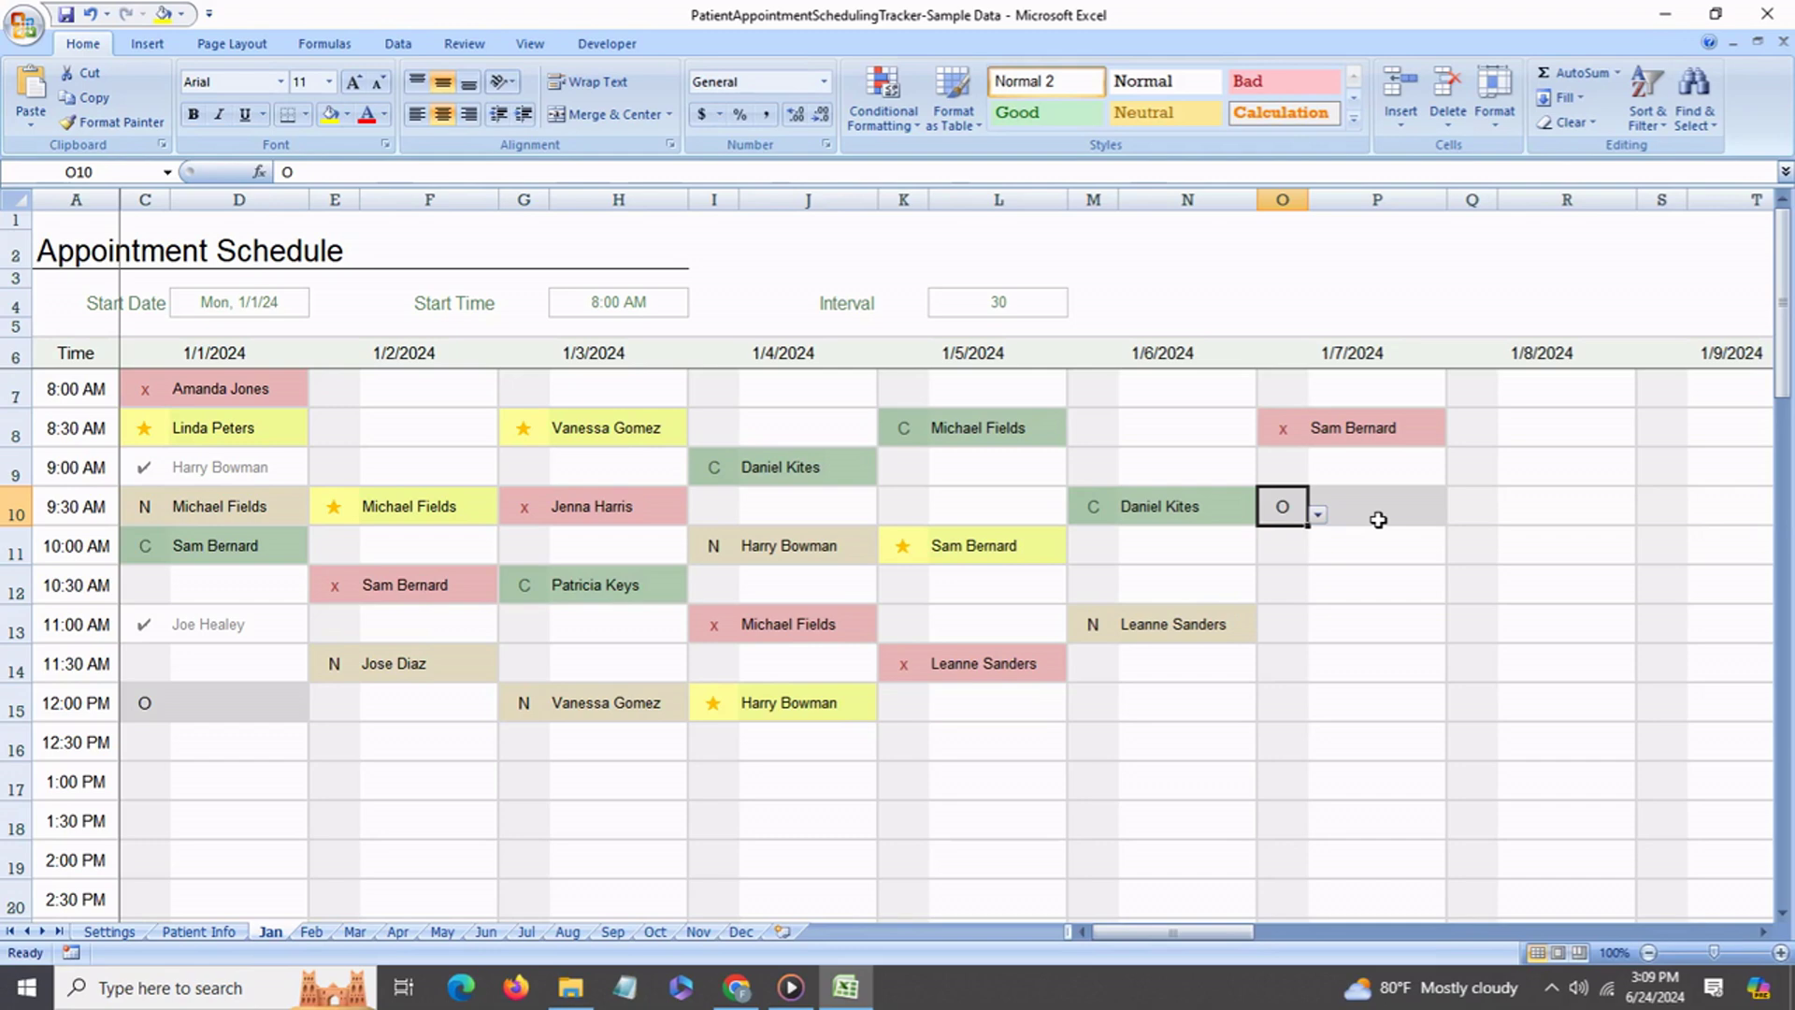
{"action": "left_click", "coordinate": [1300, 591]}
{"action": "left_click", "coordinate": [1318, 592]}
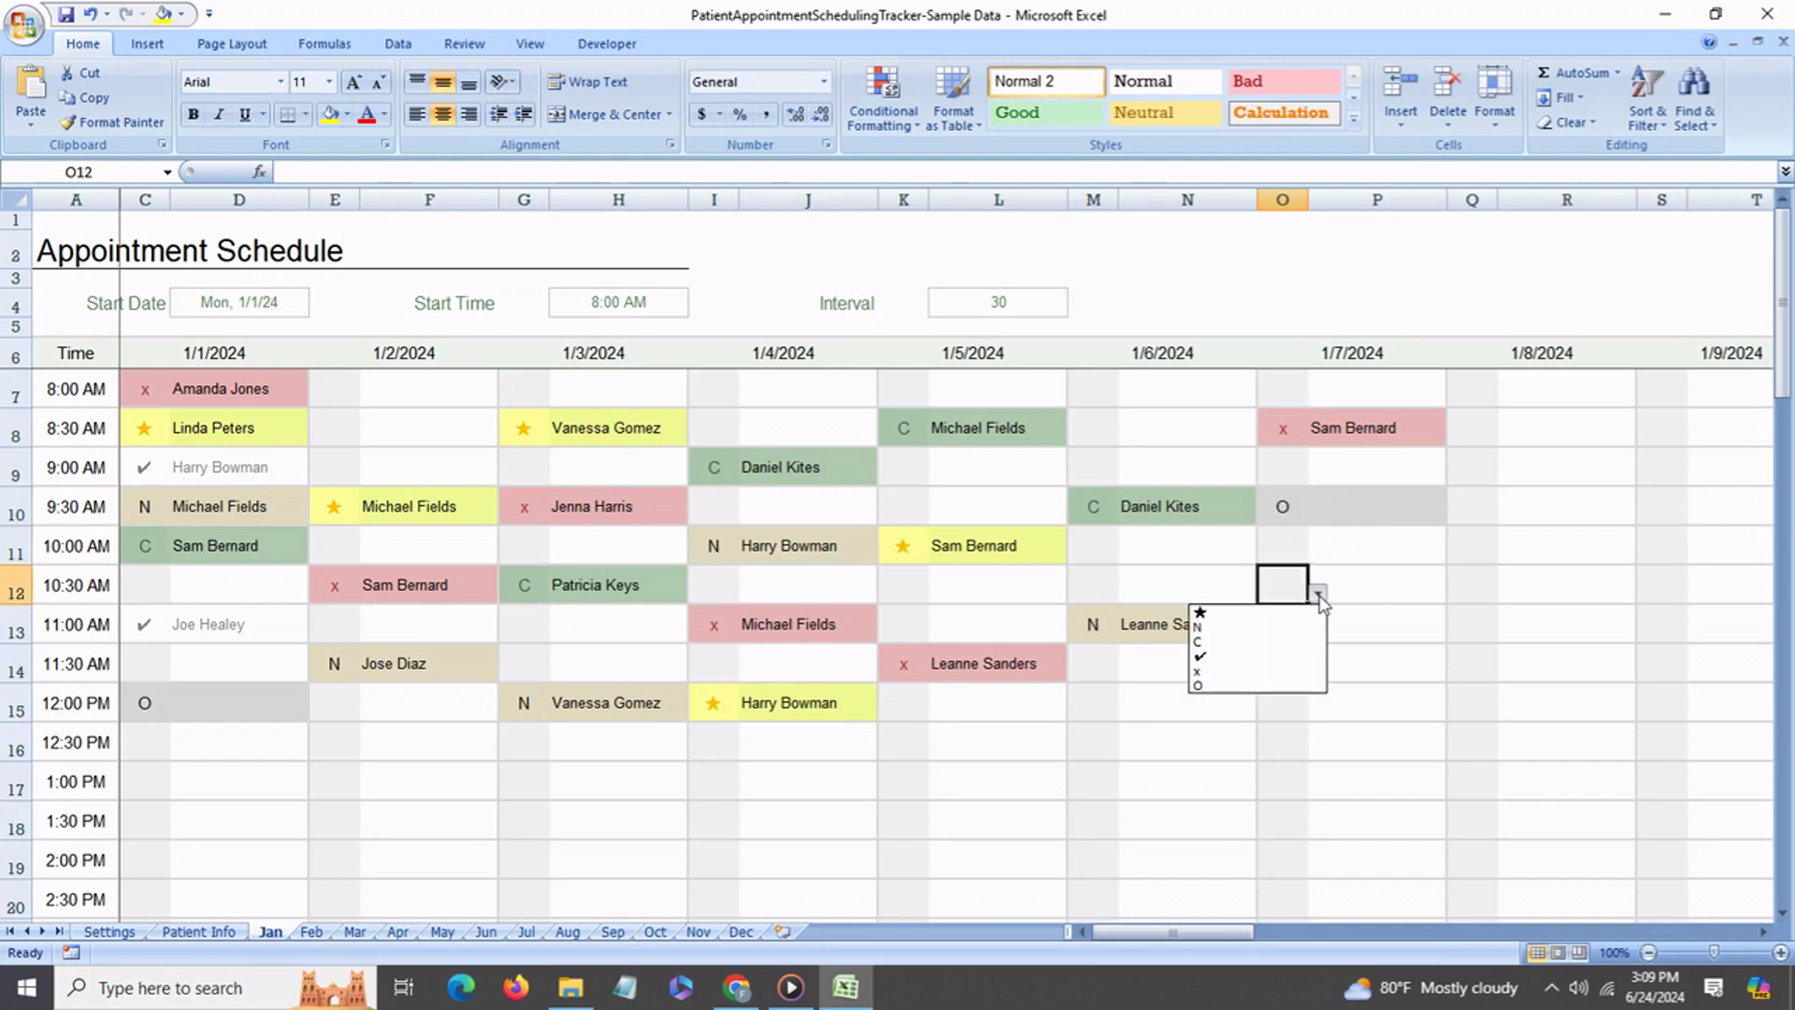
{"action": "left_click", "coordinate": [1268, 687]}
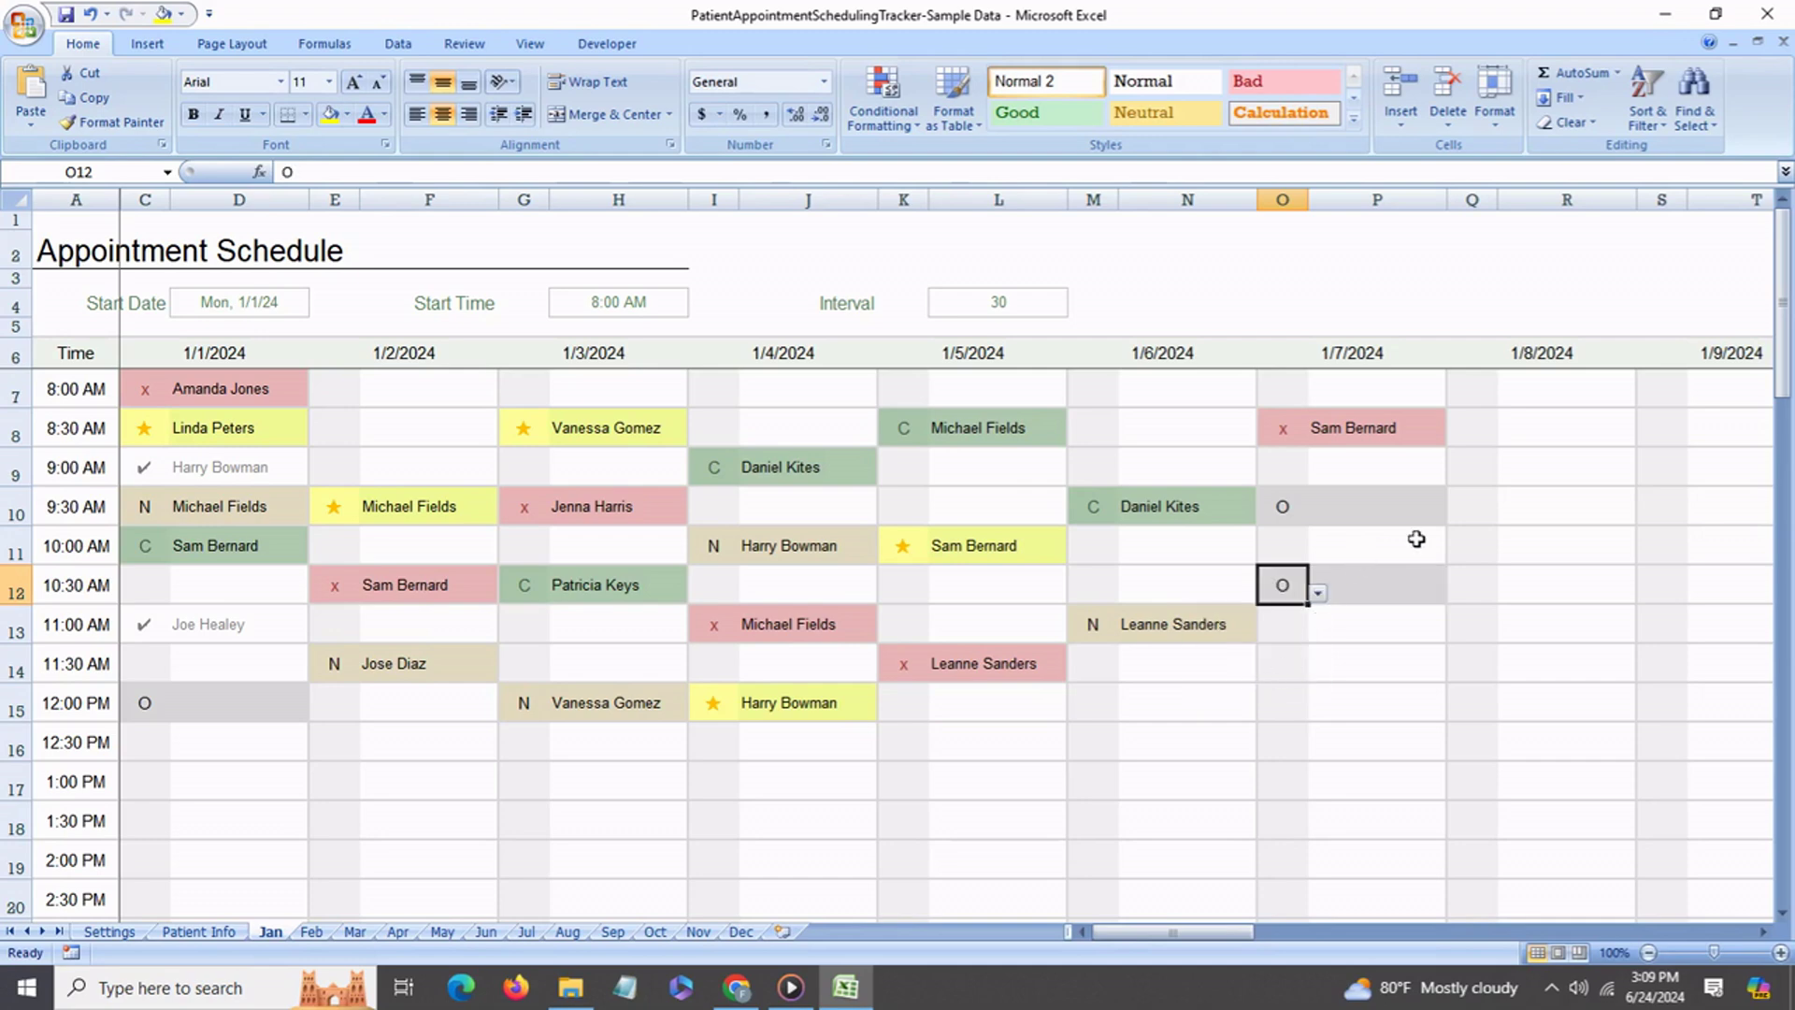
{"action": "left_click", "coordinate": [1681, 586]}
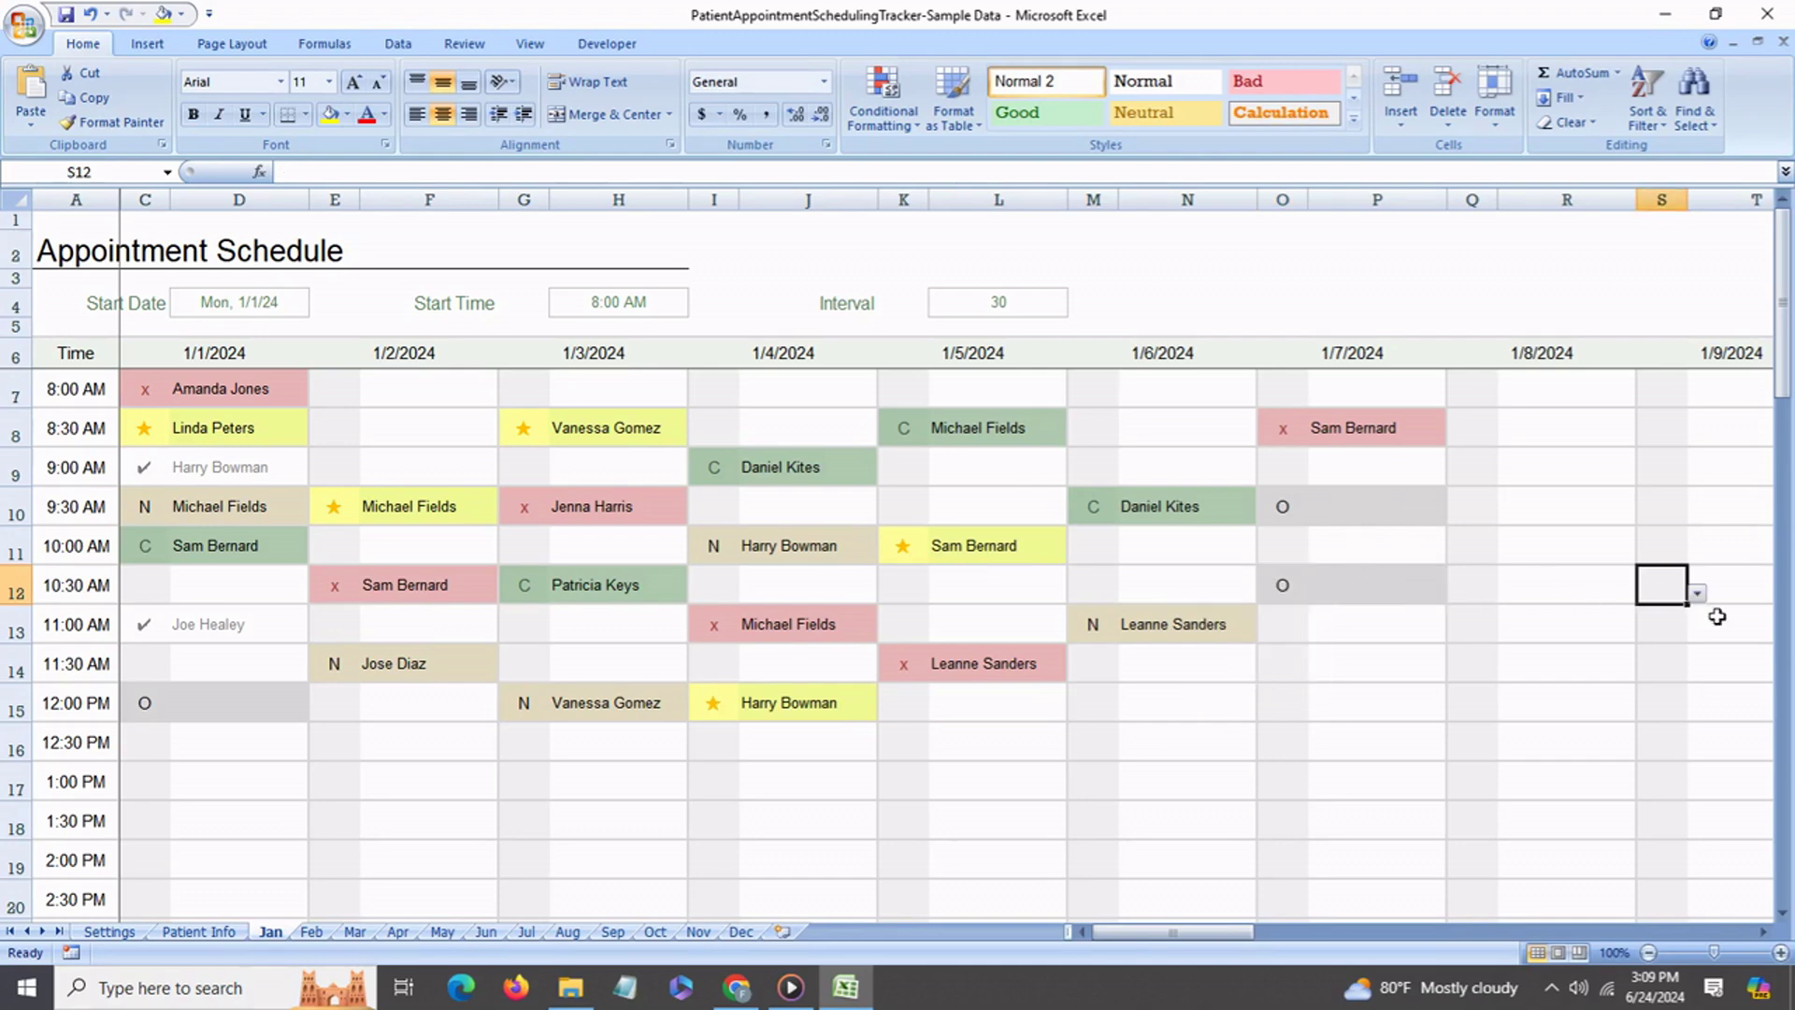
{"action": "left_click", "coordinate": [1696, 592]}
{"action": "left_click", "coordinate": [1608, 687]}
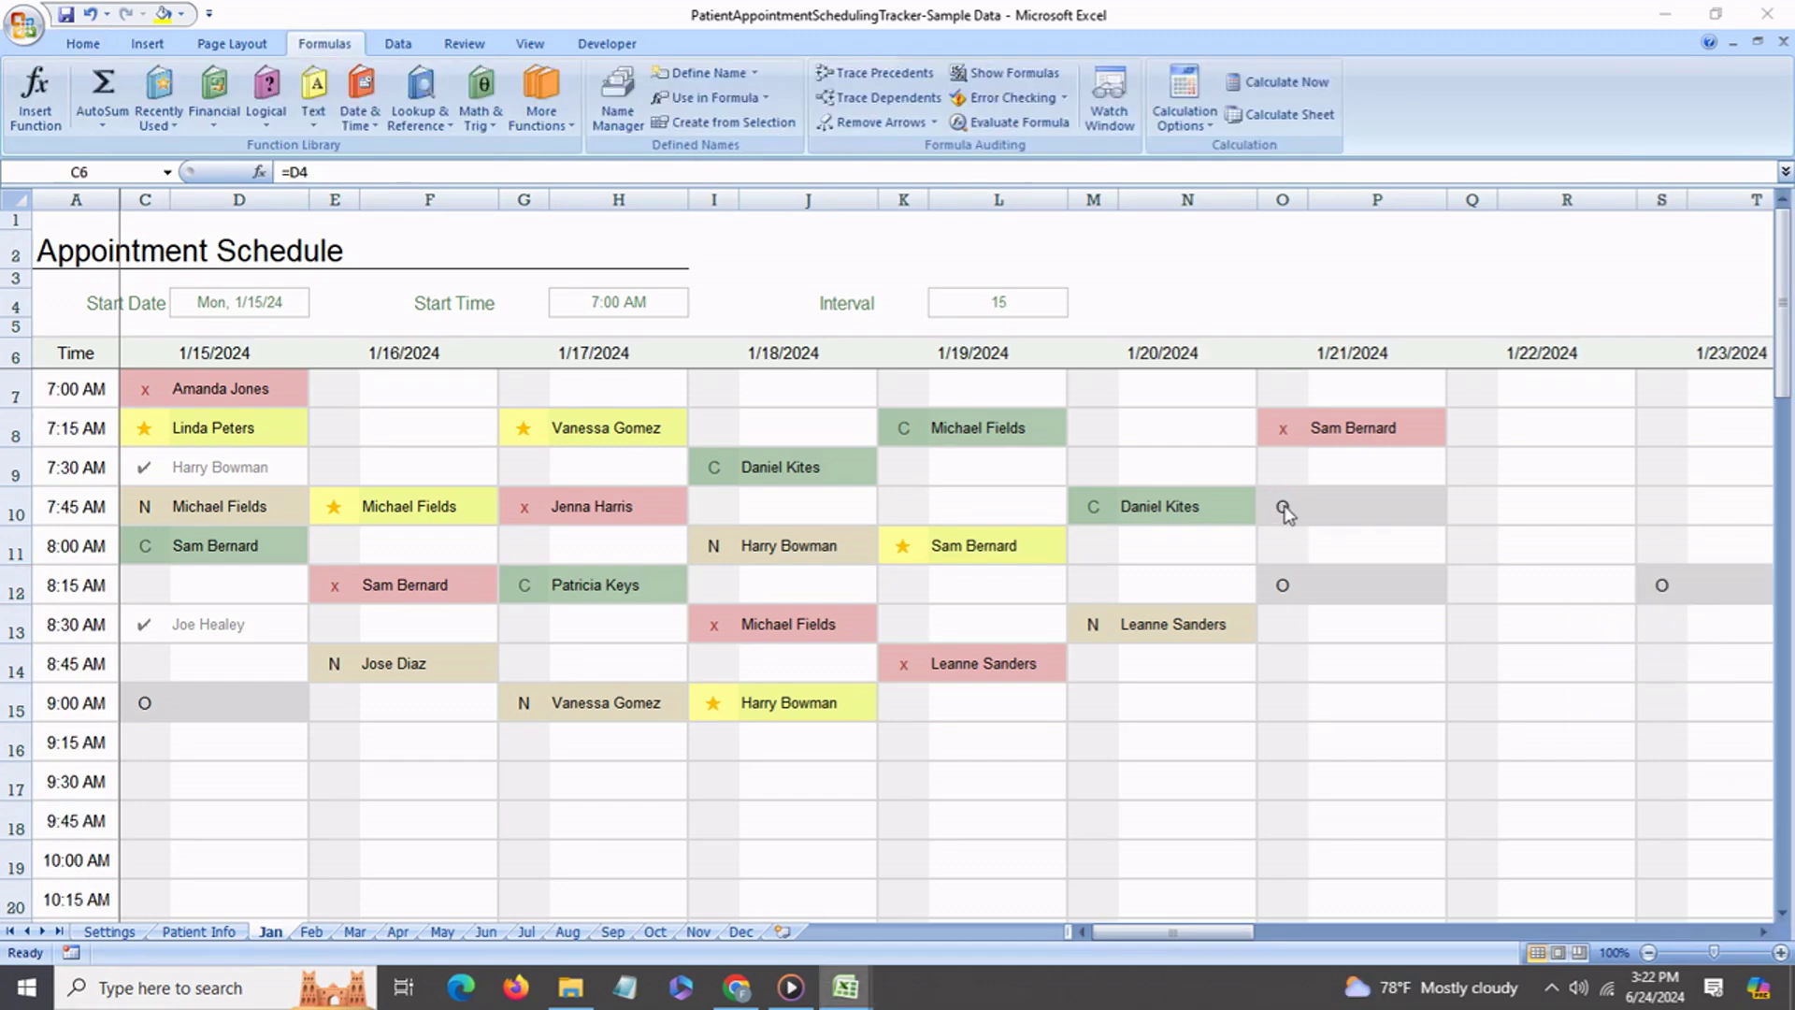
{"action": "left_click", "coordinate": [1287, 511]}
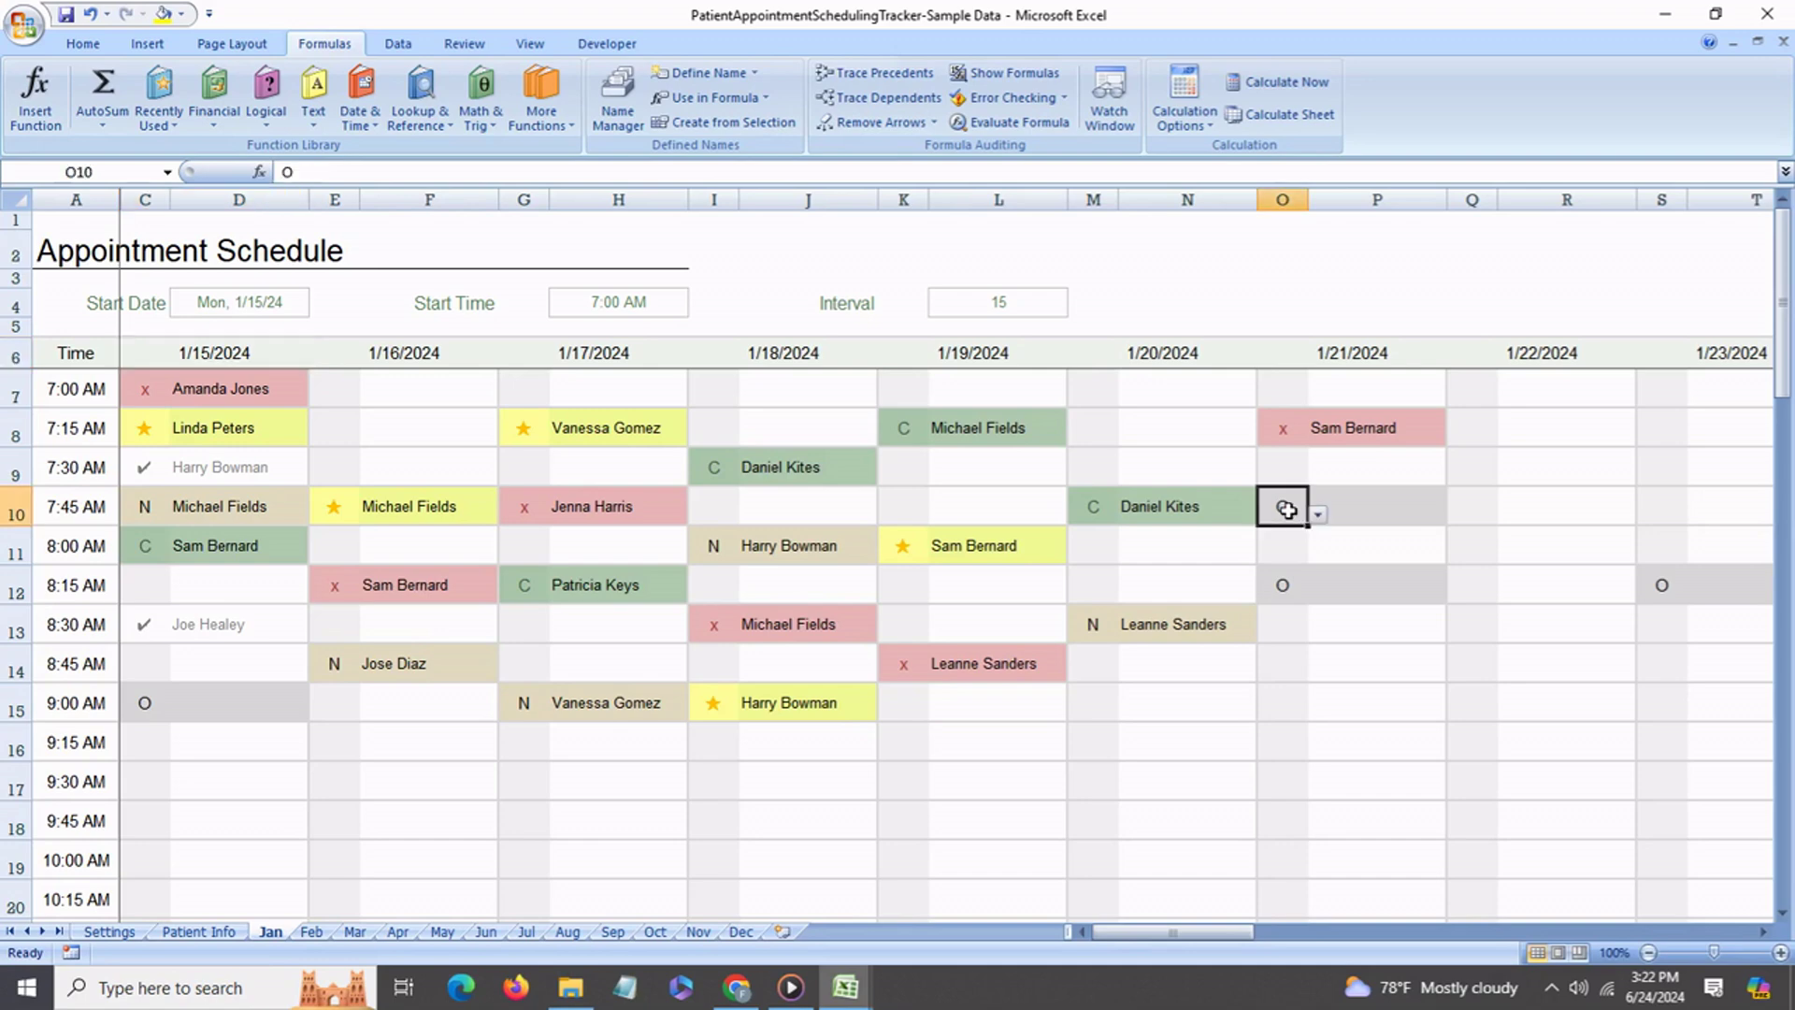
{"action": "key", "text": "Delete"}
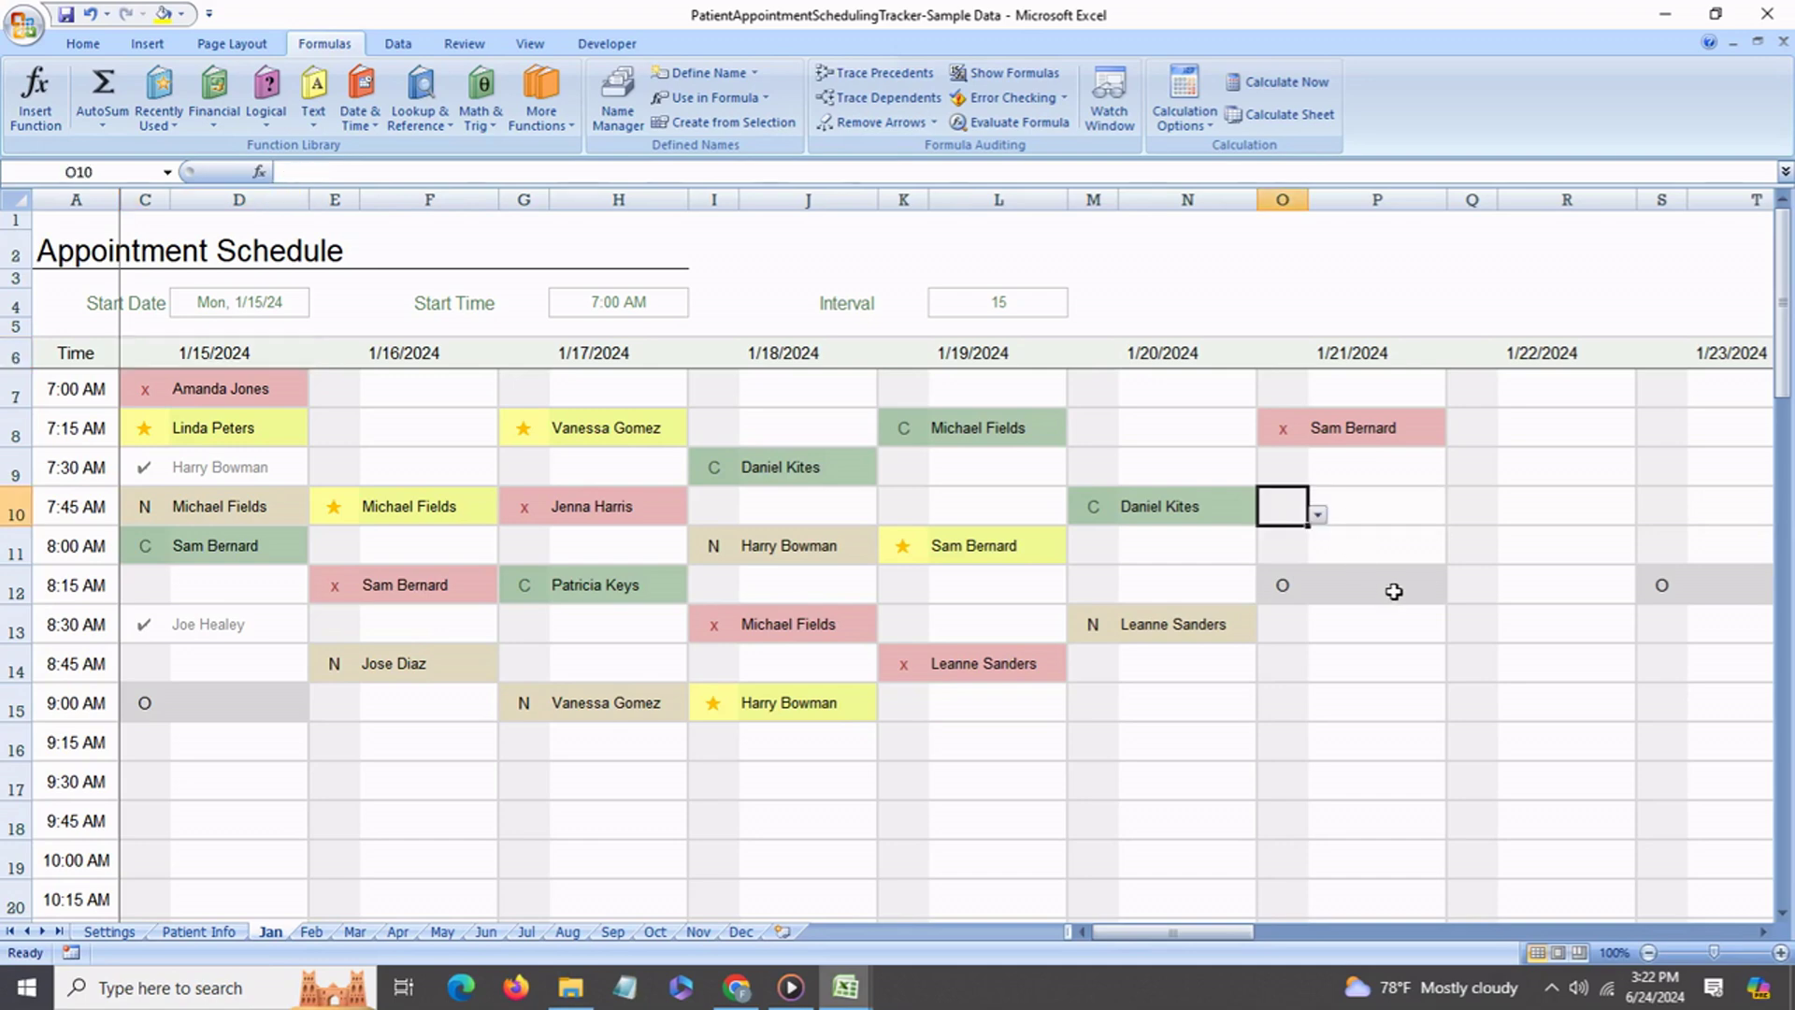
{"action": "left_click", "coordinate": [1370, 592]}
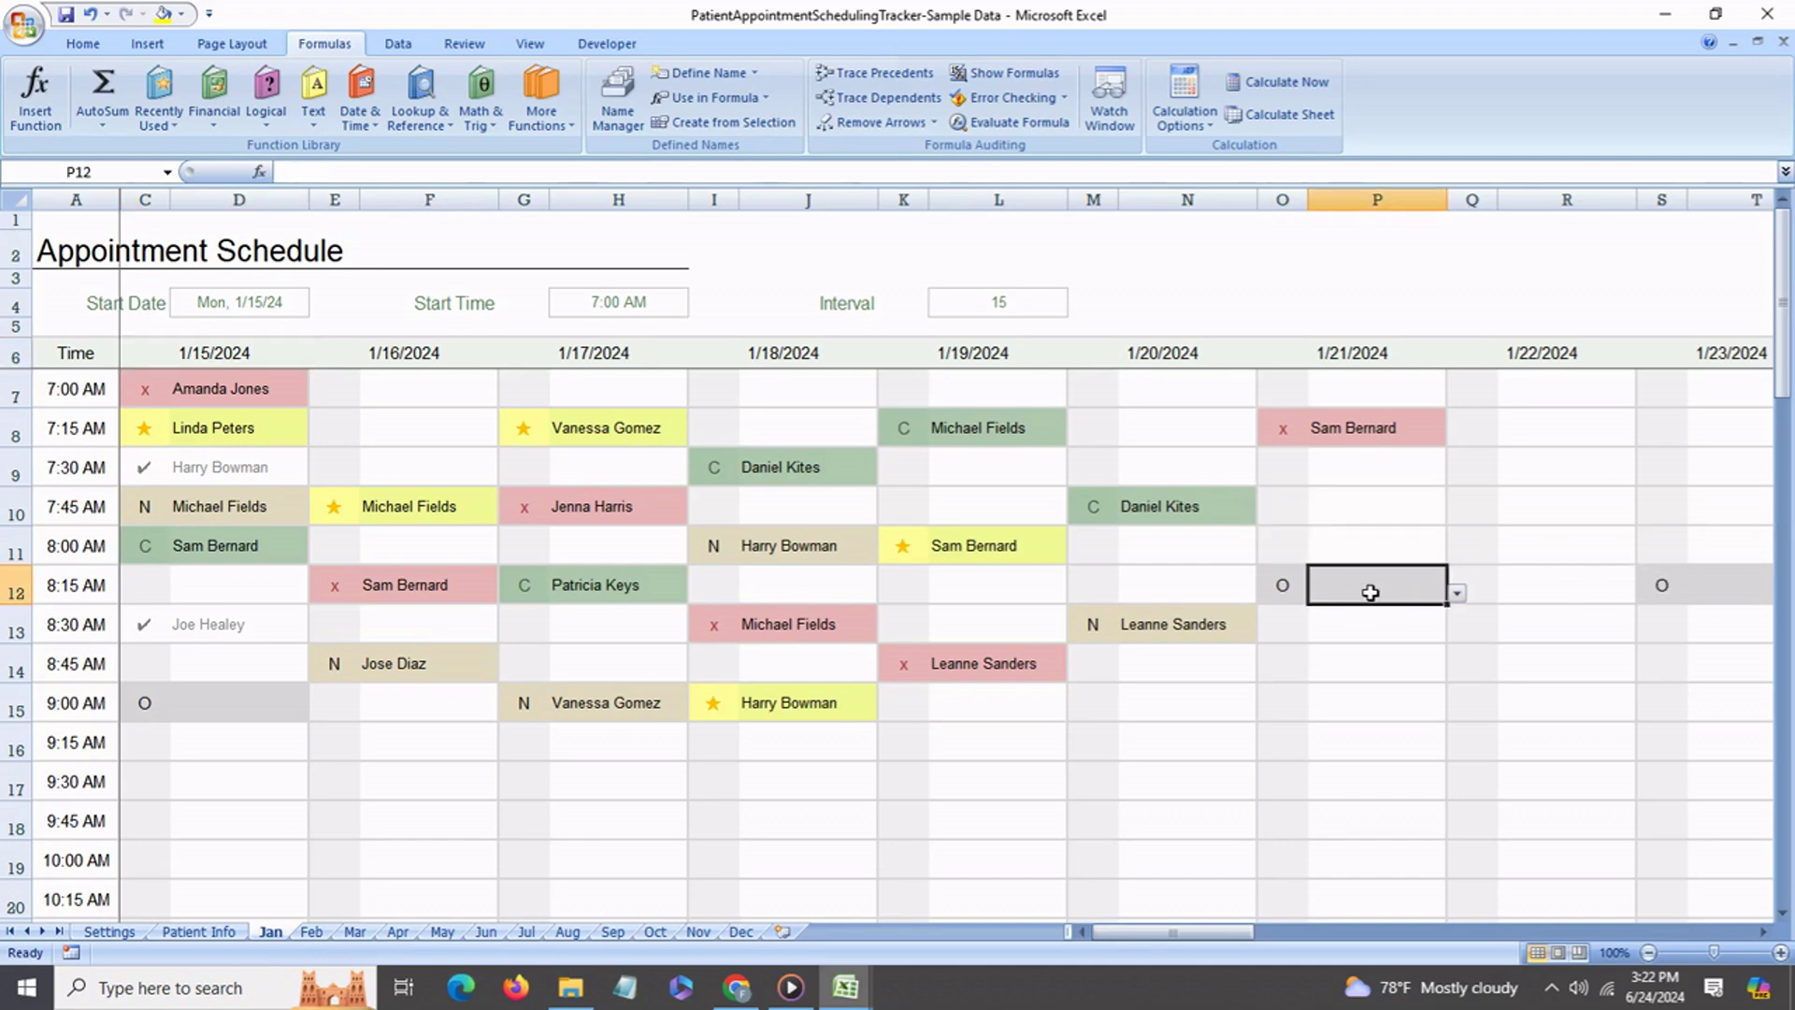
{"action": "left_click", "coordinate": [1368, 438]}
{"action": "key", "text": "Delete"}
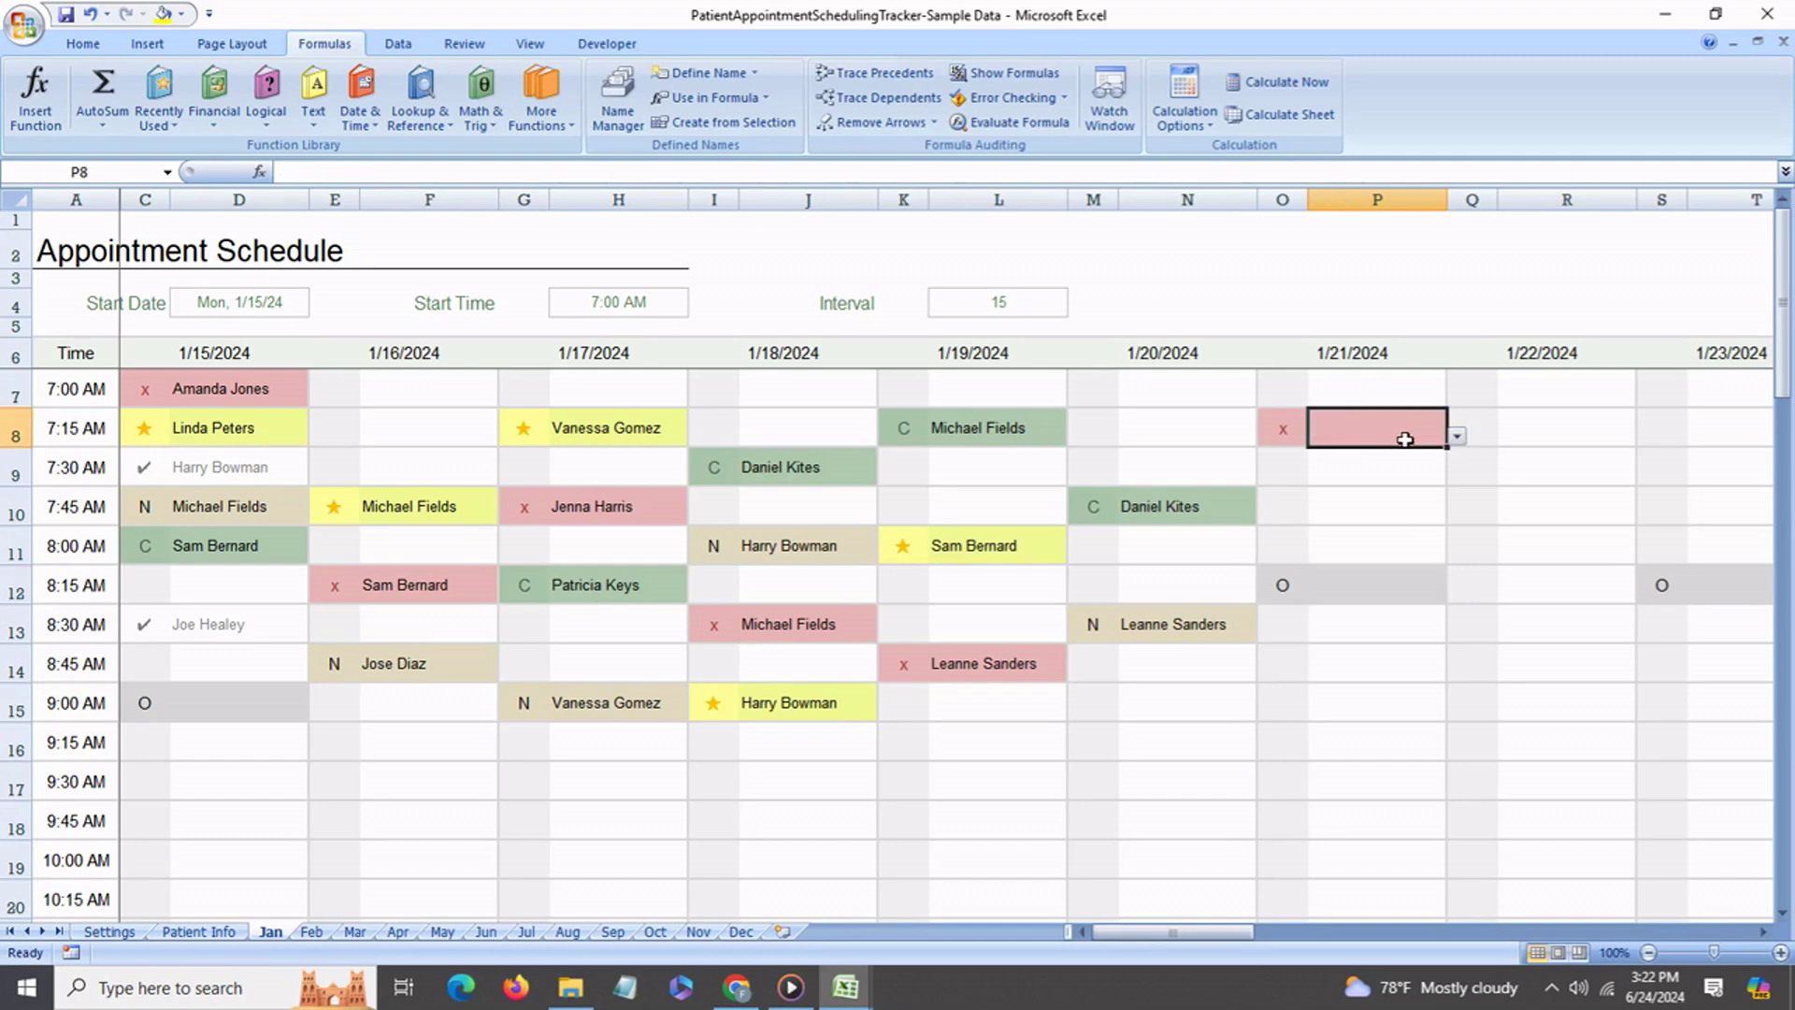
{"action": "left_click", "coordinate": [1294, 433]}
{"action": "key", "text": "Delete"}
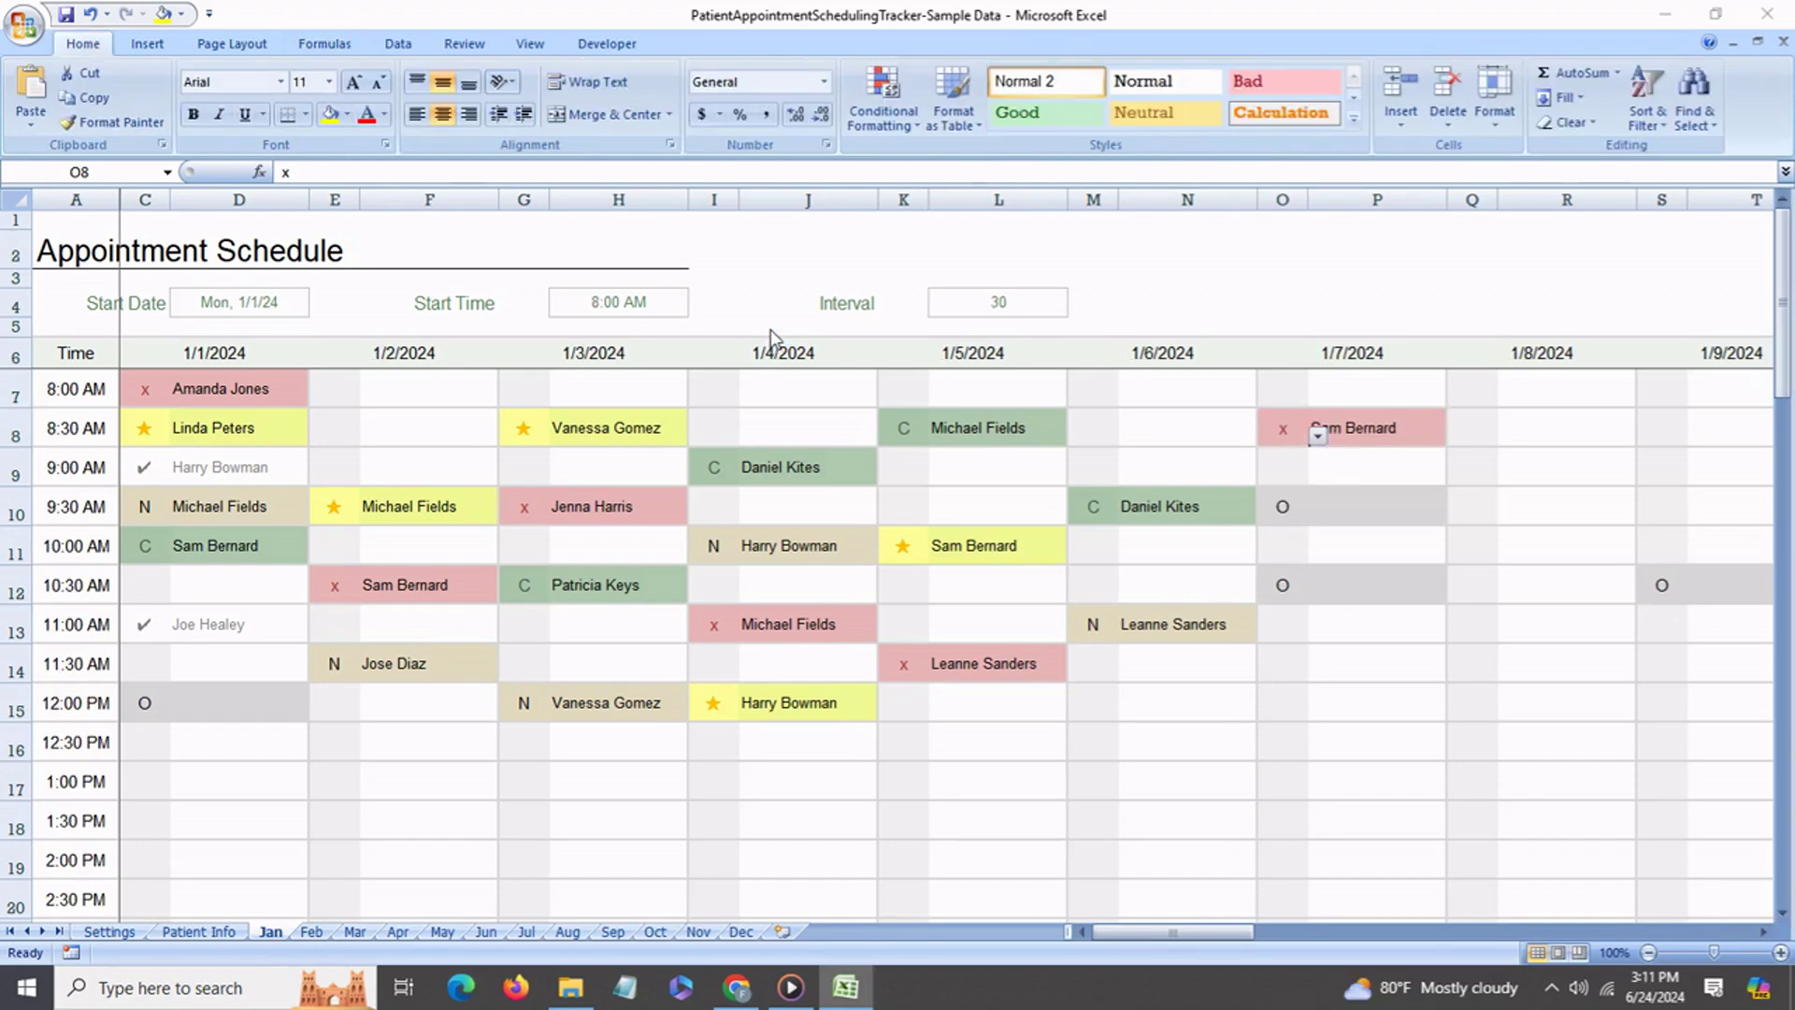
Change the Start Time in H4 from 8:00 AM to 7:00 AM and check the time-slot formulas.
{"action": "left_click", "coordinate": [618, 310]}
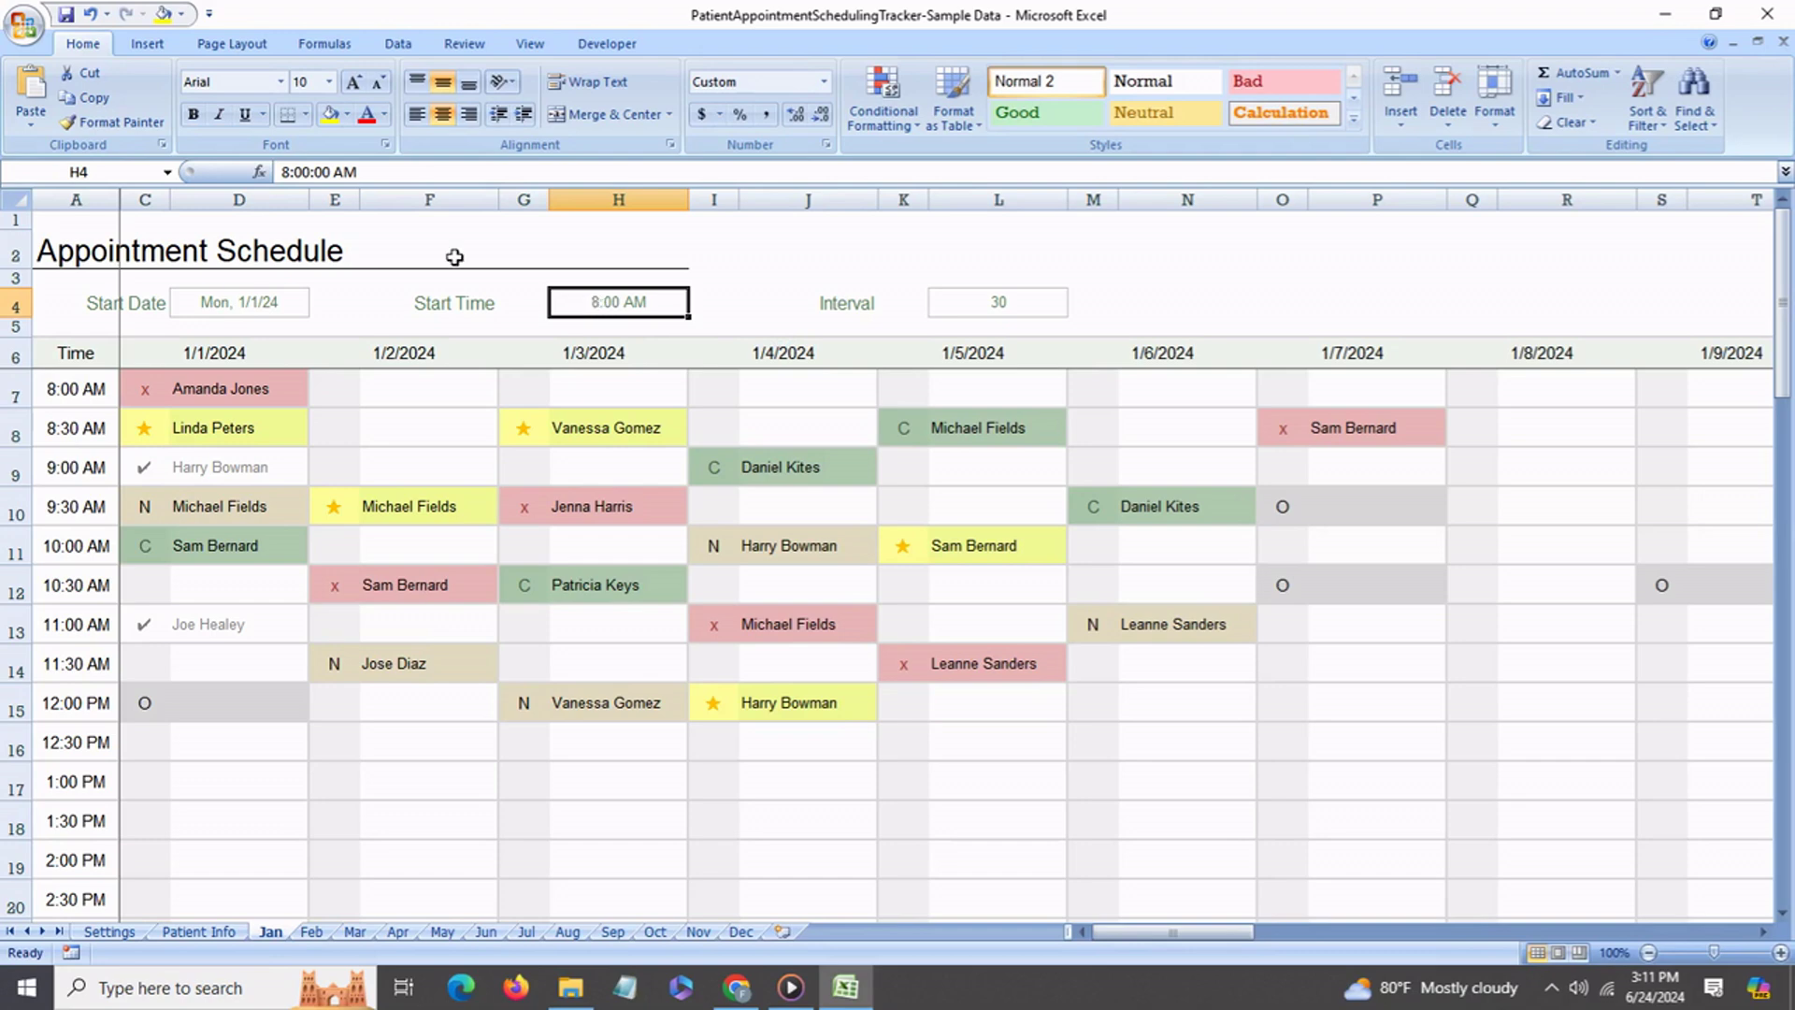
{"action": "left_click", "coordinate": [293, 177]}
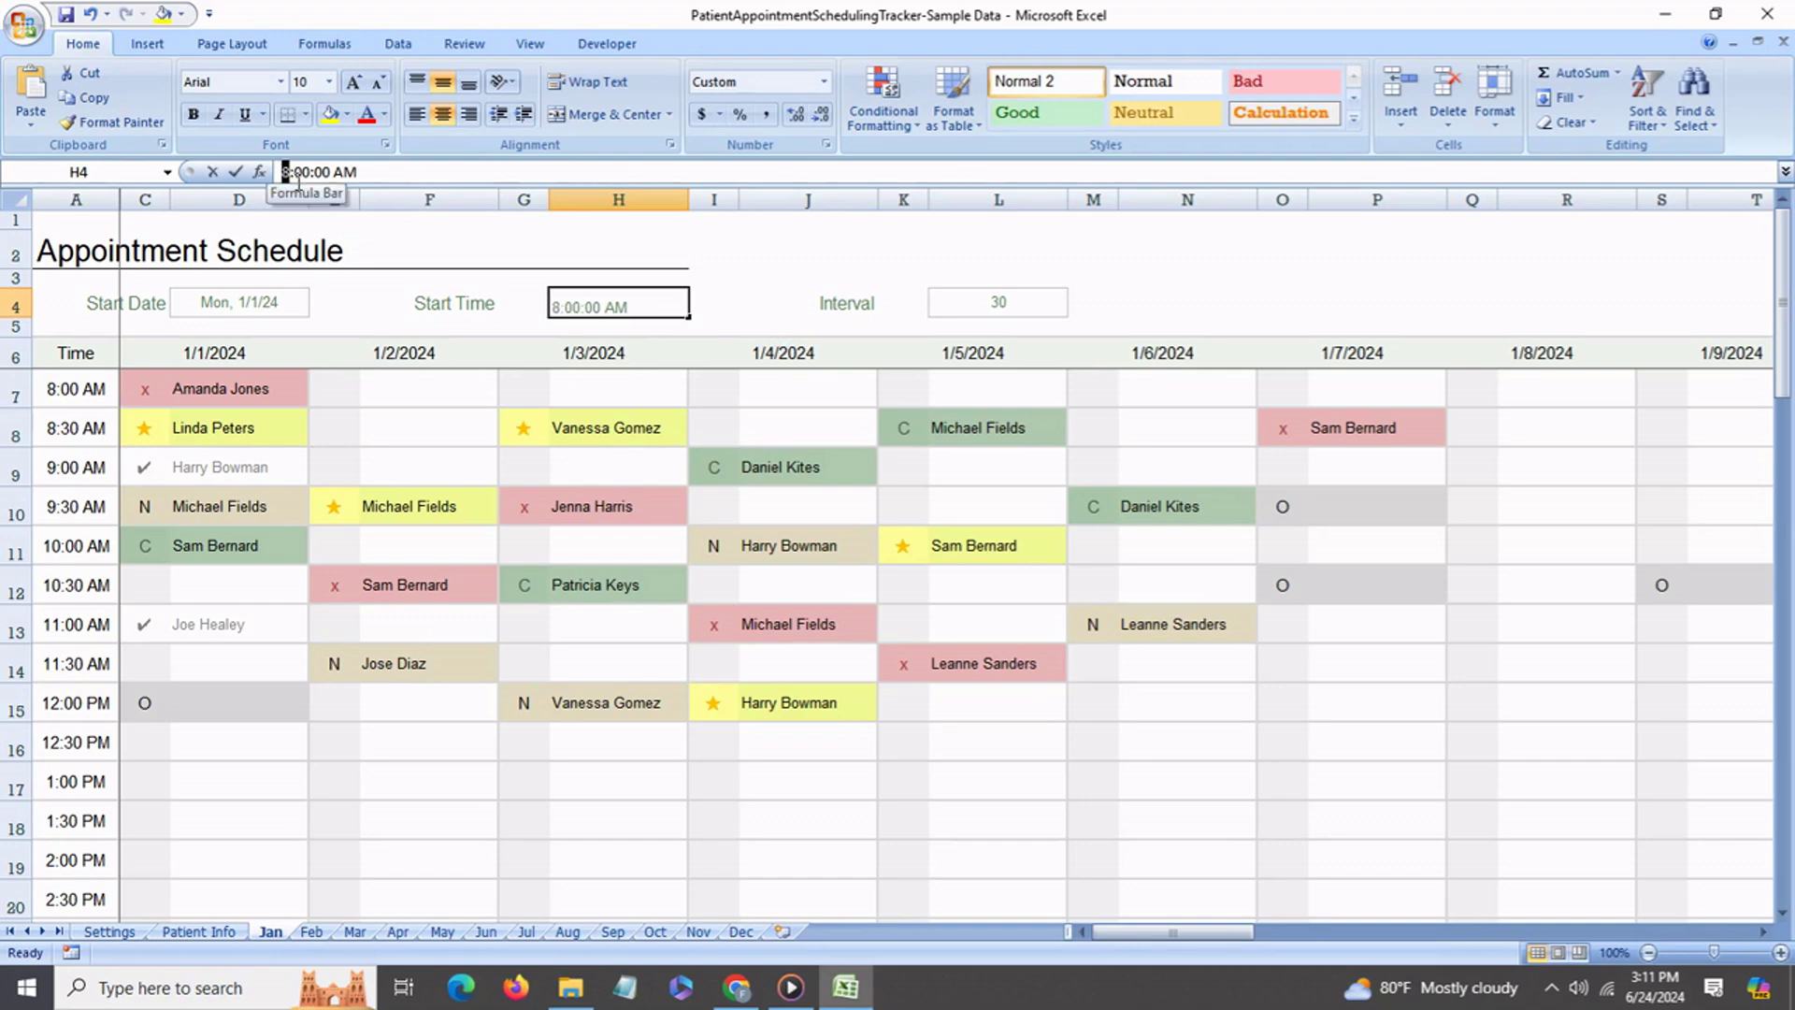
{"action": "key", "text": "BackSpace"}
{"action": "type", "text": "7"}
{"action": "key", "text": "Return"}
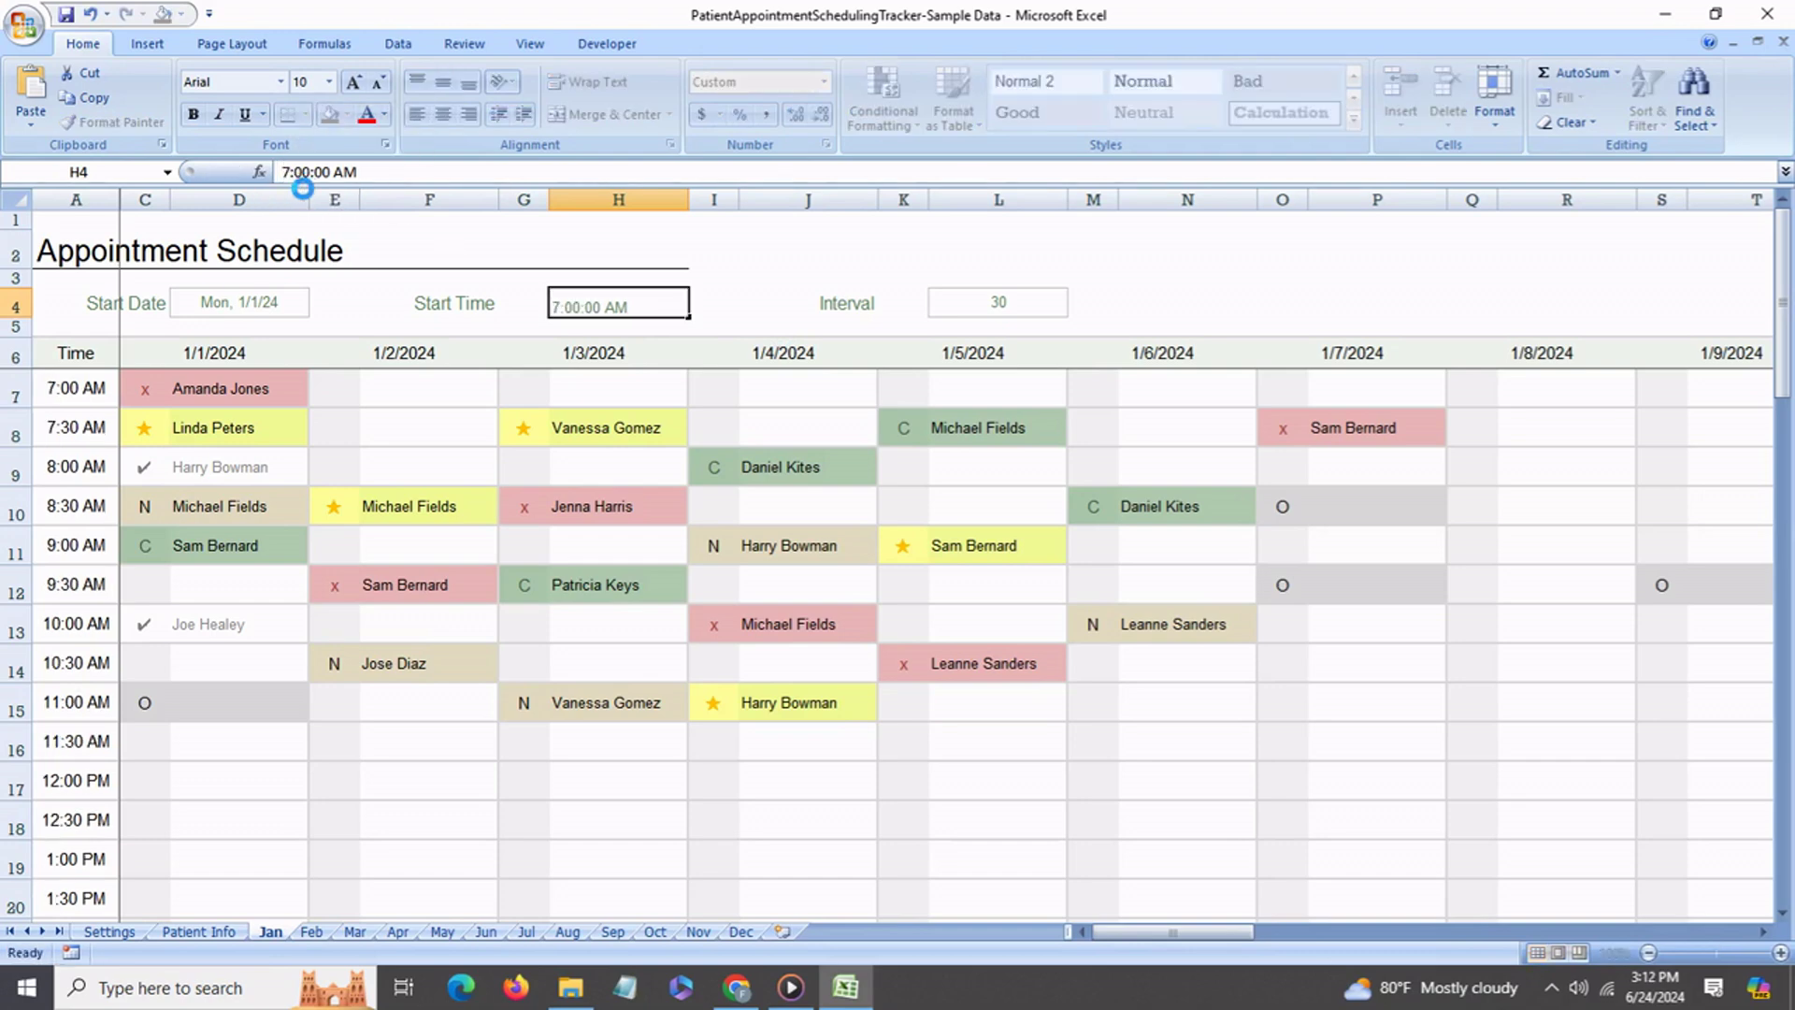
{"action": "left_click", "coordinate": [77, 404]}
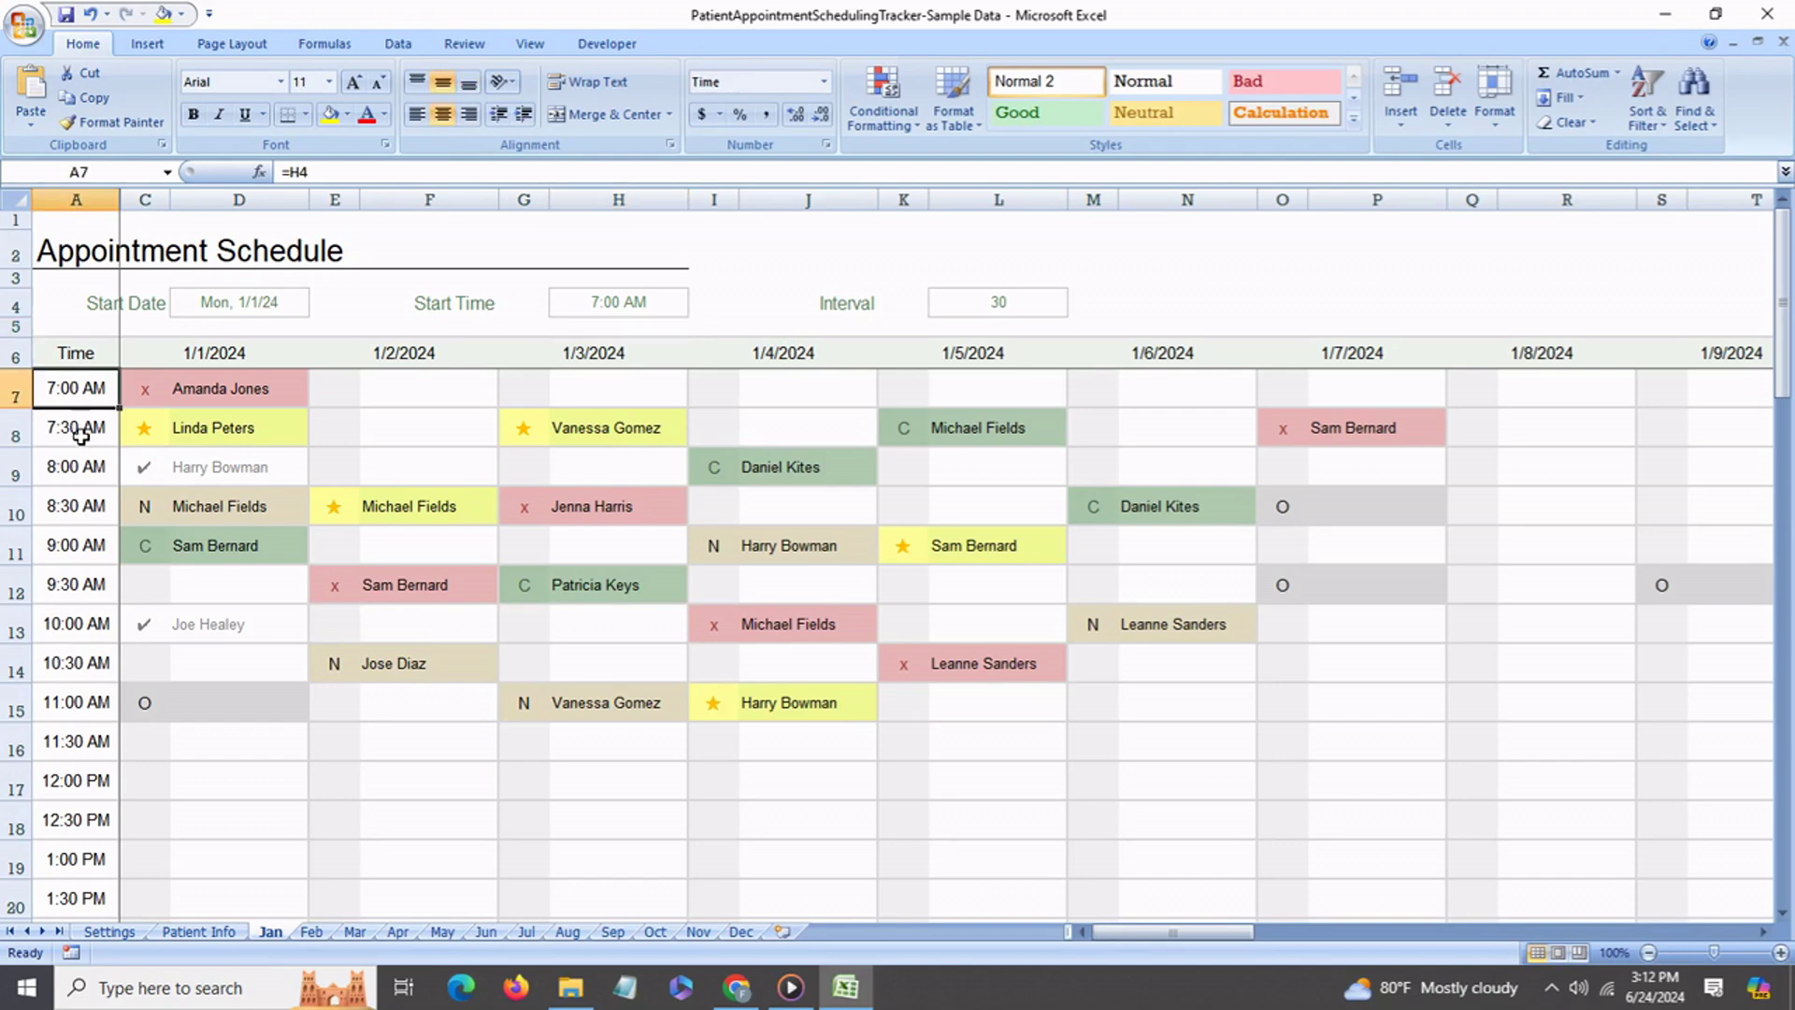
{"action": "left_click", "coordinate": [81, 435]}
{"action": "left_click", "coordinate": [93, 398]}
Review the interval value and the formulas of the first column A time slots.
{"action": "left_click", "coordinate": [1032, 307]}
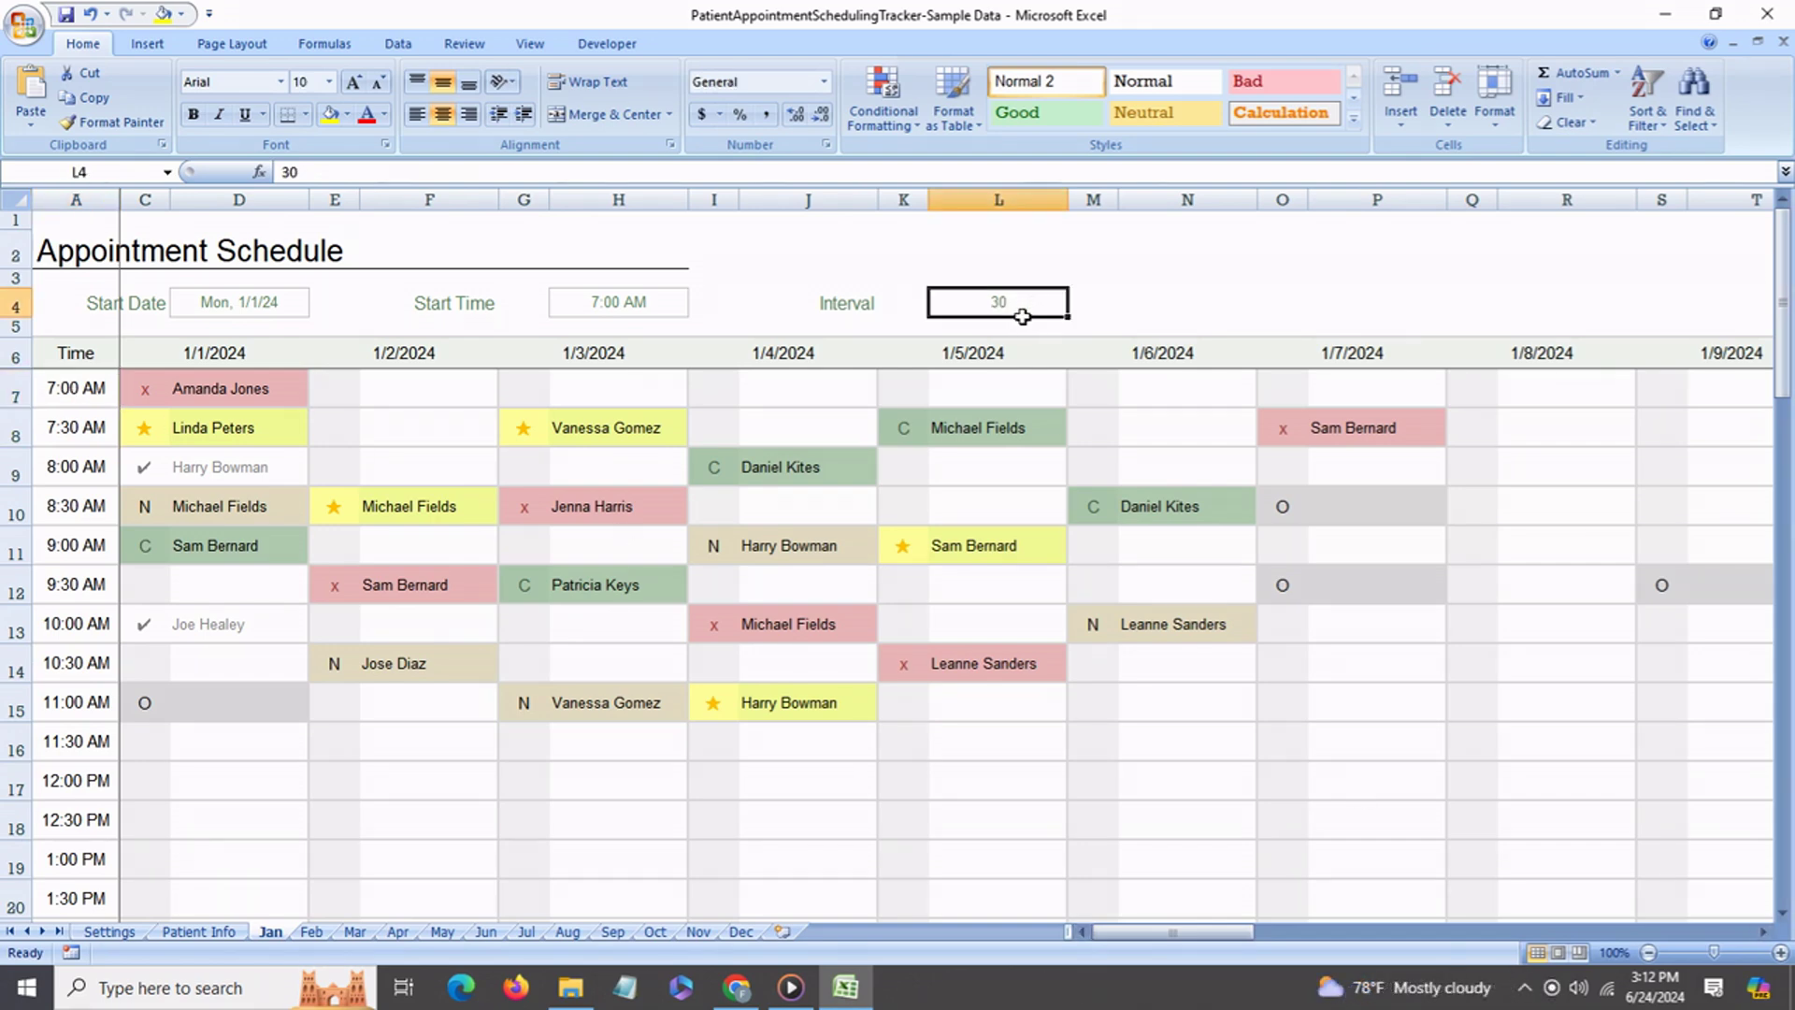
{"action": "left_click", "coordinate": [101, 399]}
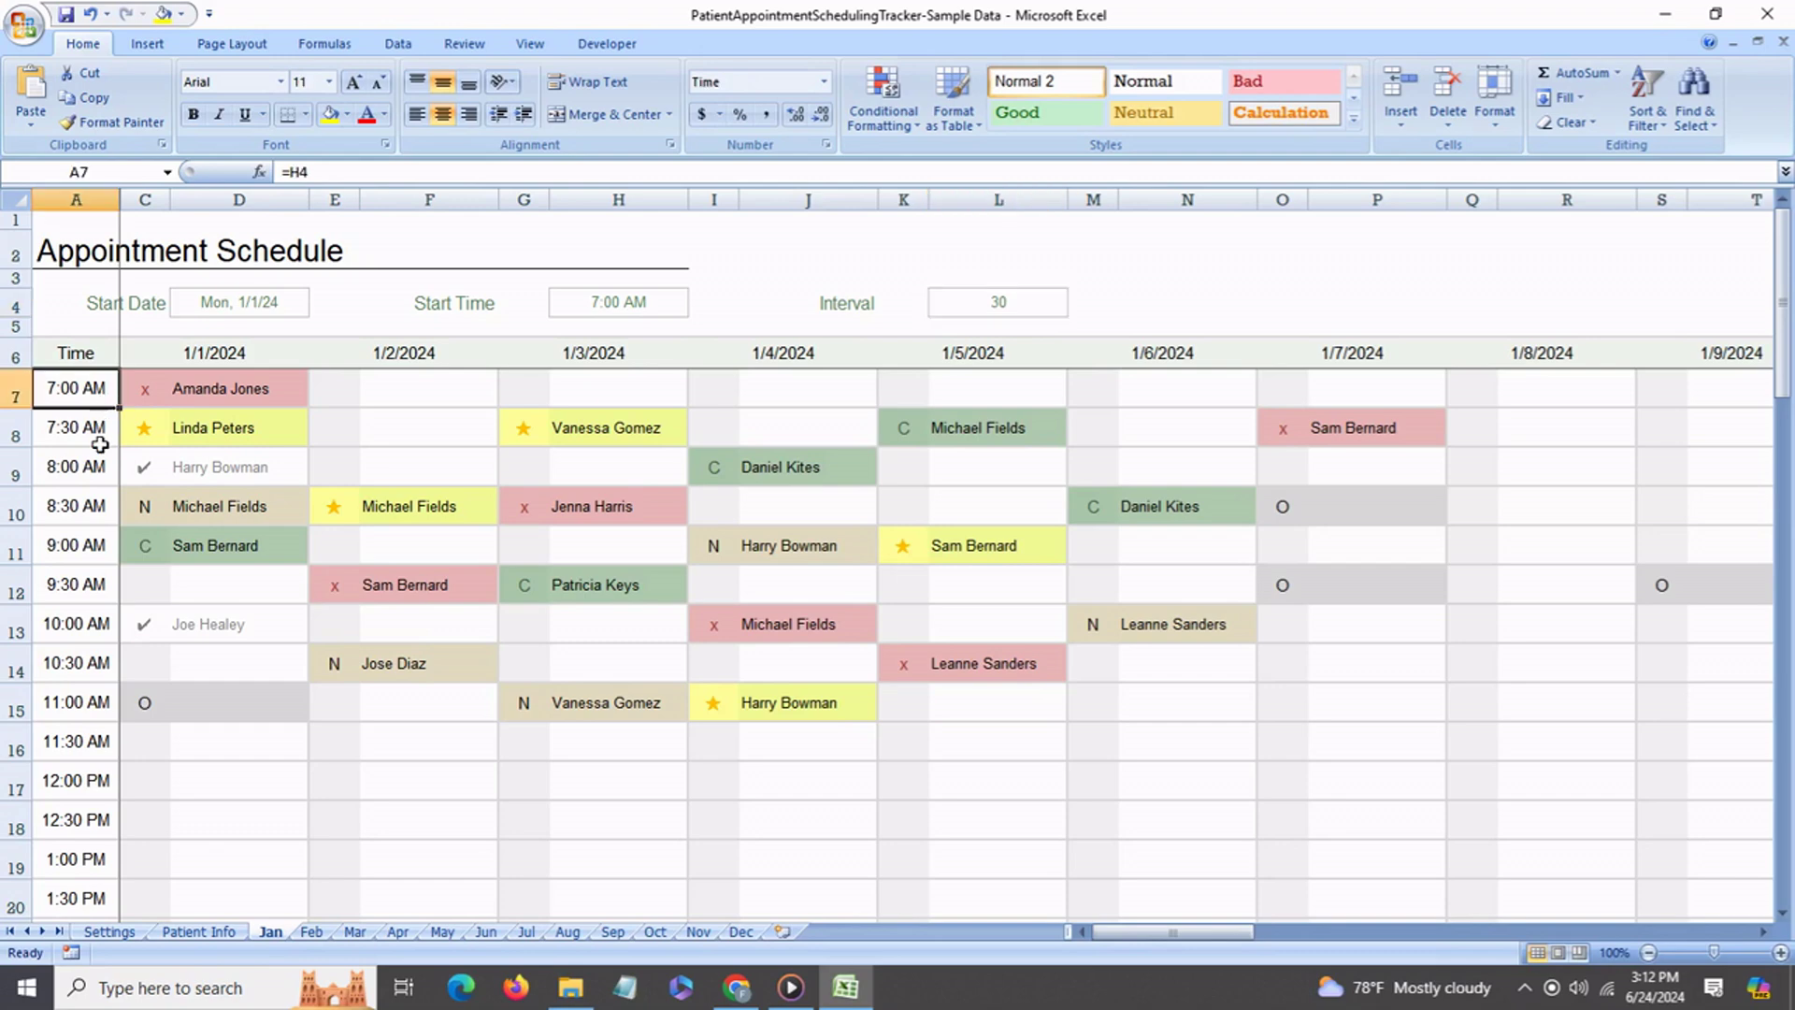
{"action": "left_click", "coordinate": [100, 439]}
{"action": "left_click", "coordinate": [100, 479]}
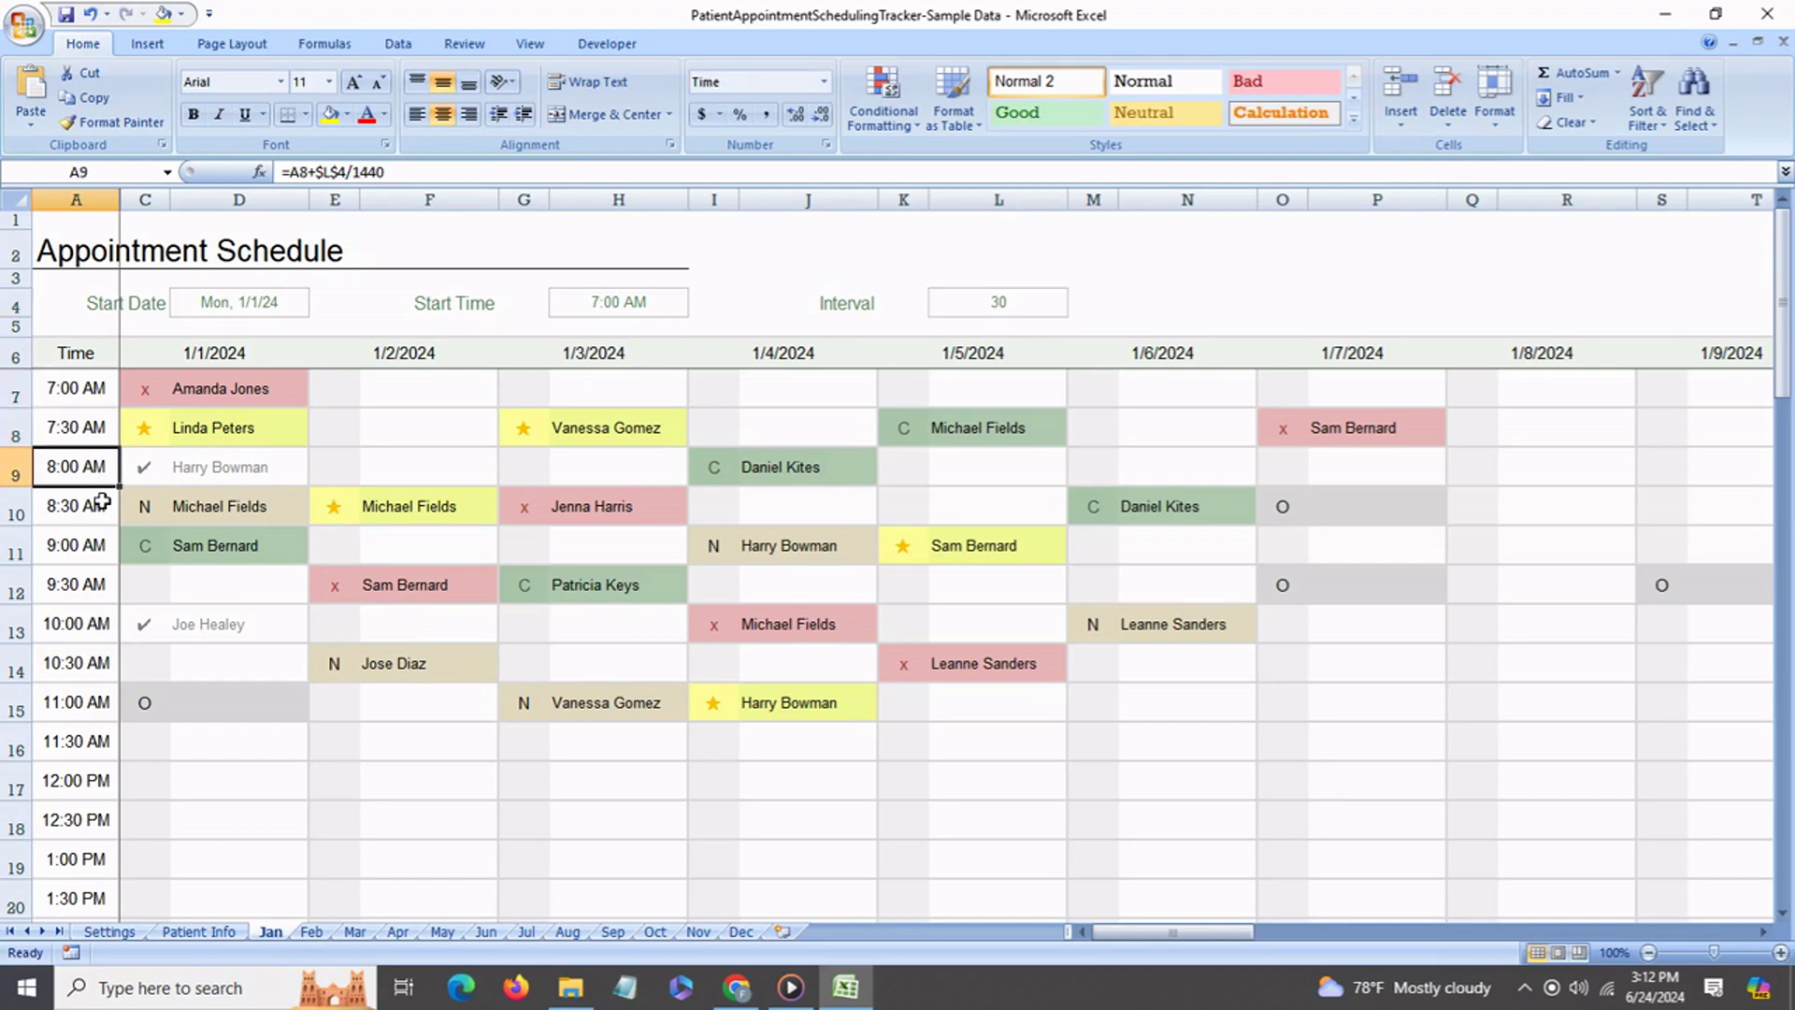
{"action": "left_click", "coordinate": [101, 502]}
Set the interval in L4 to 15 minutes and verify the recalculated time slots.
{"action": "left_click", "coordinate": [993, 316]}
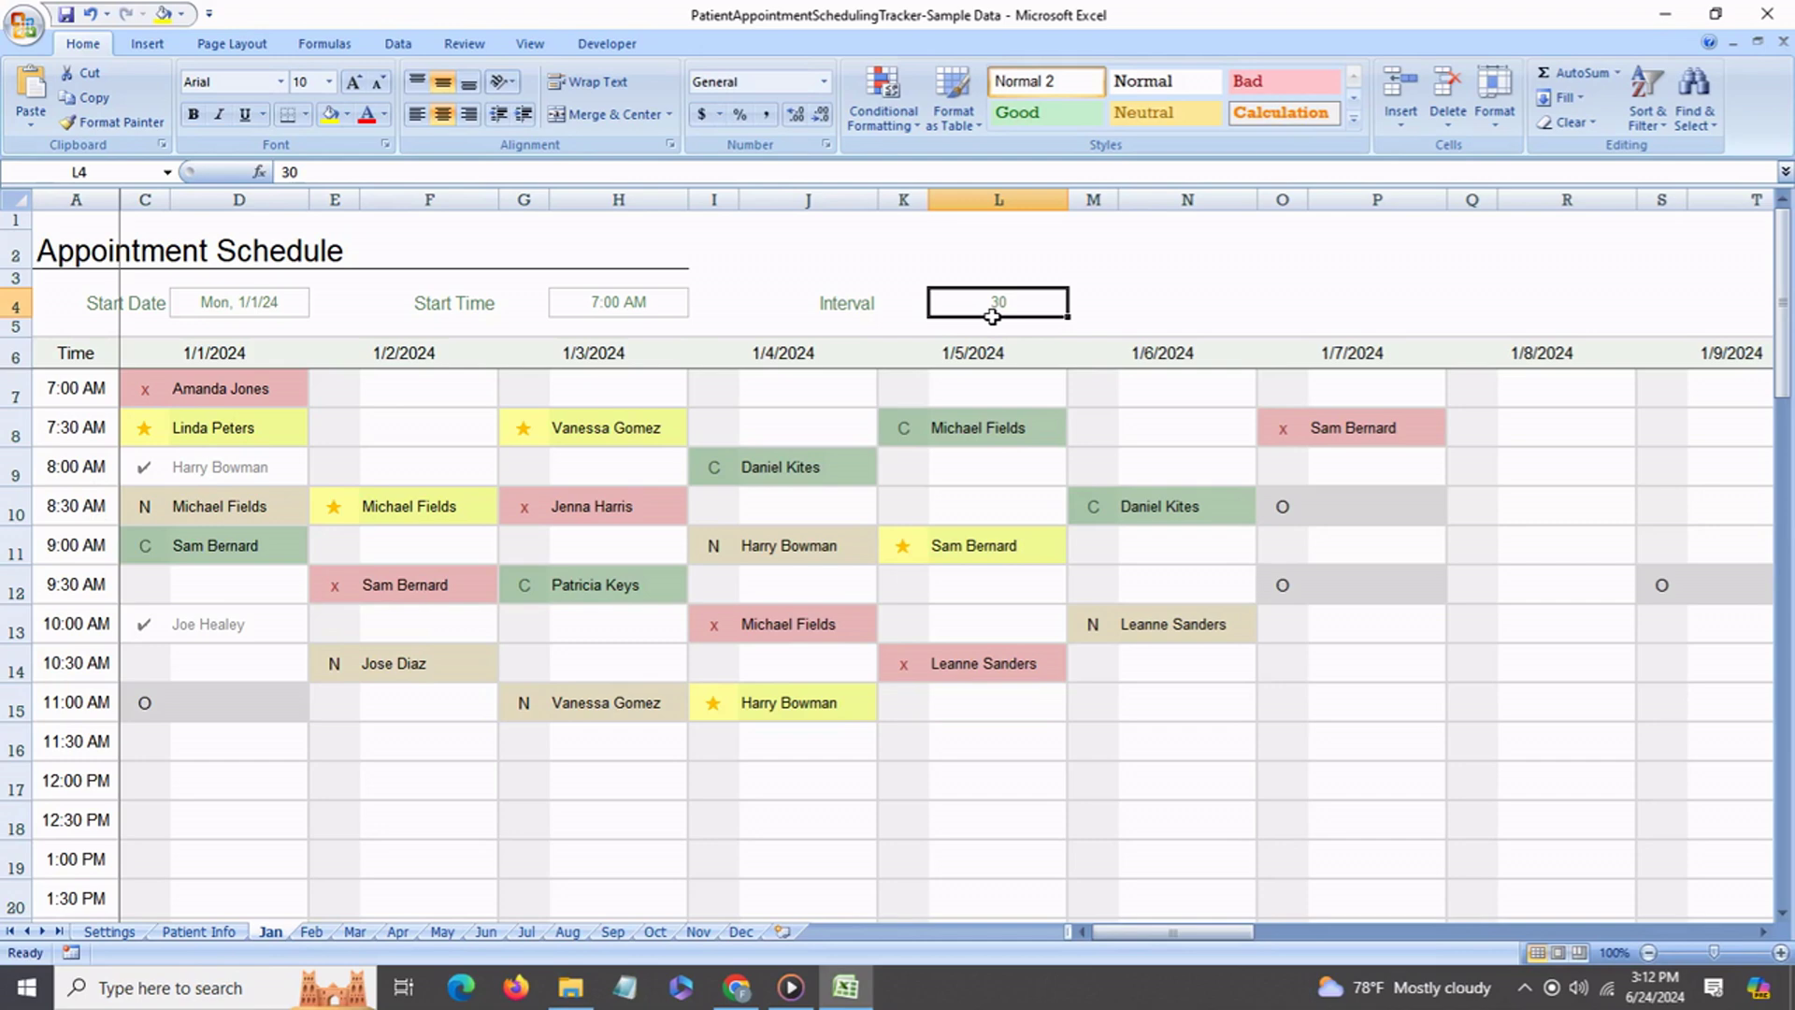
{"action": "type", "text": "15"}
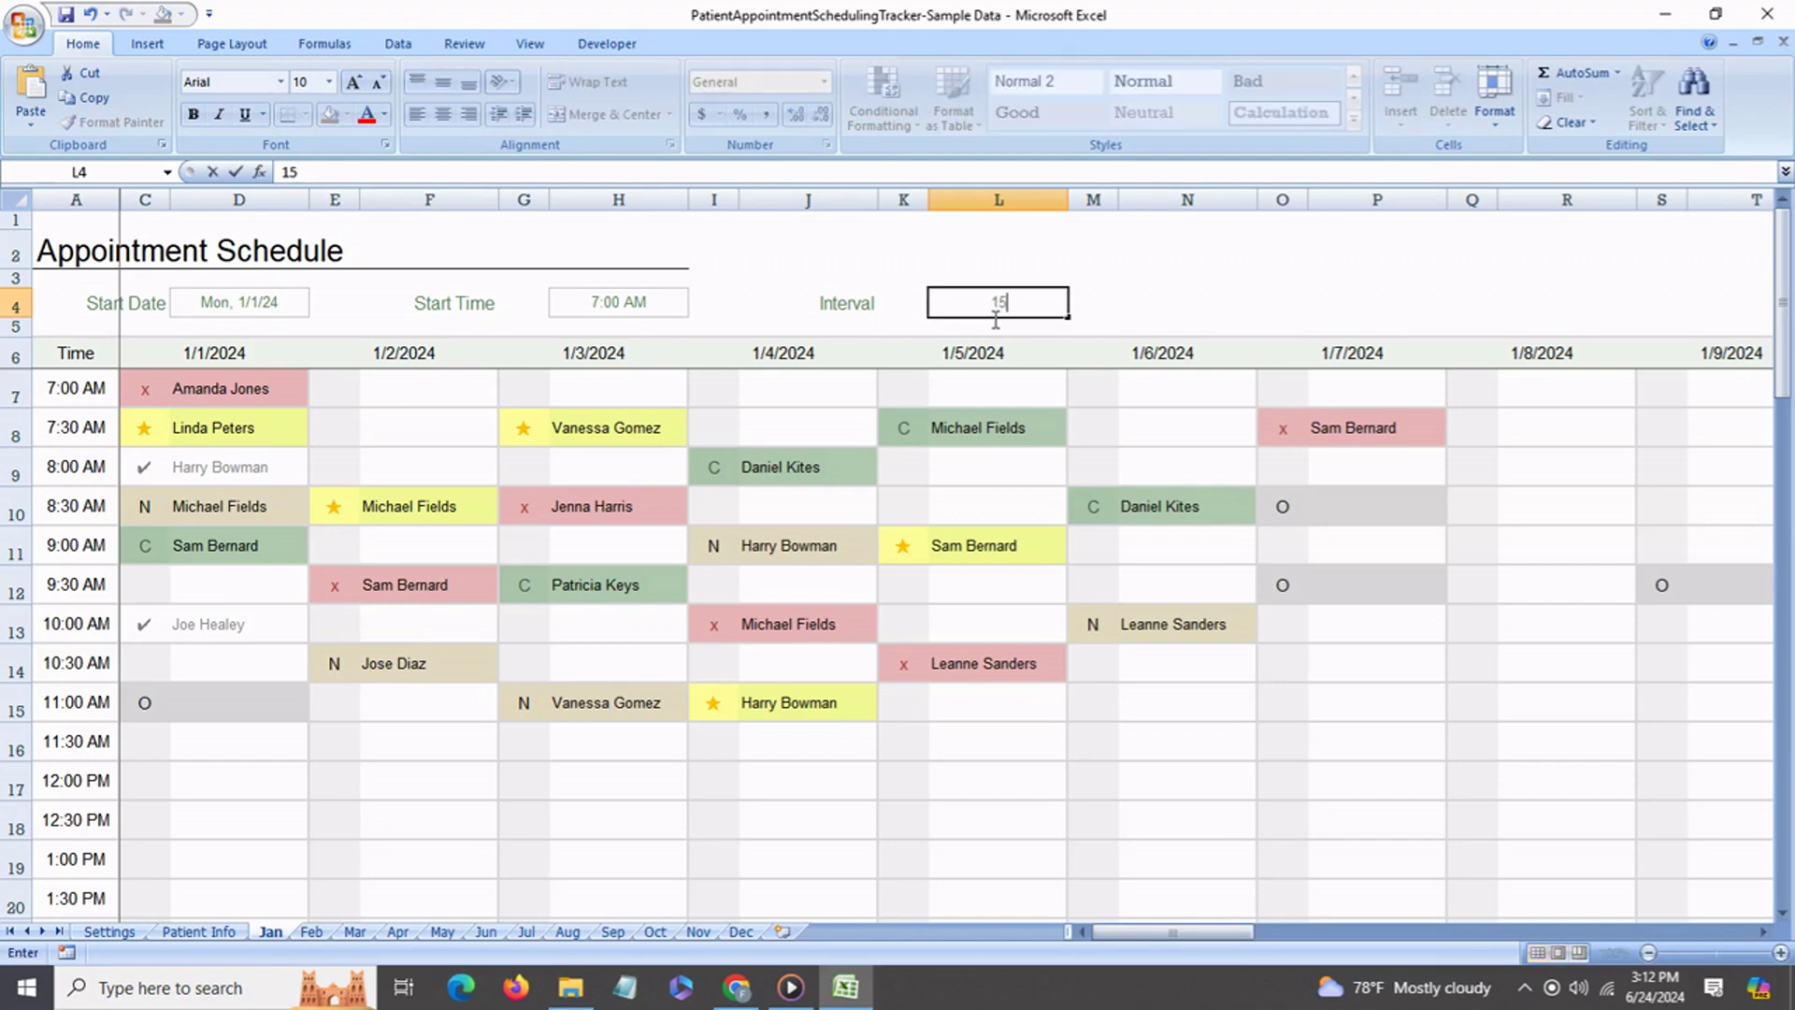
{"action": "key", "text": "Return"}
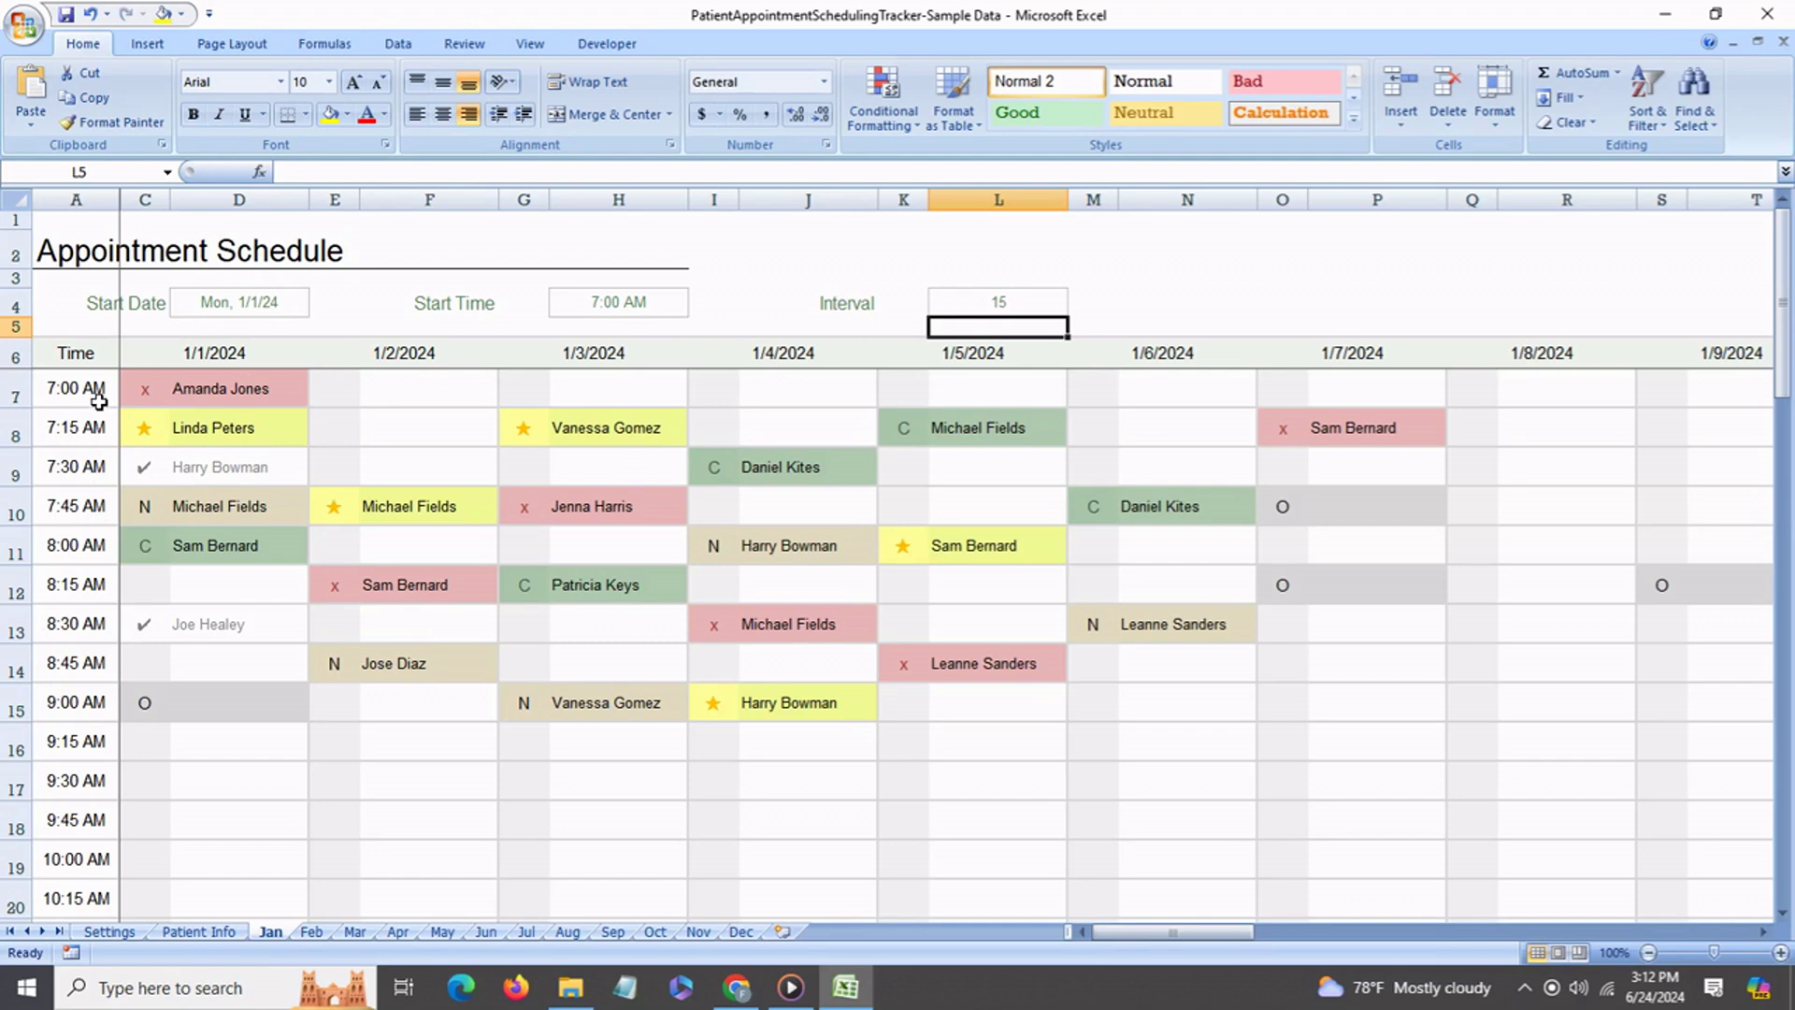
{"action": "left_click", "coordinate": [100, 401]}
{"action": "left_click", "coordinate": [103, 436]}
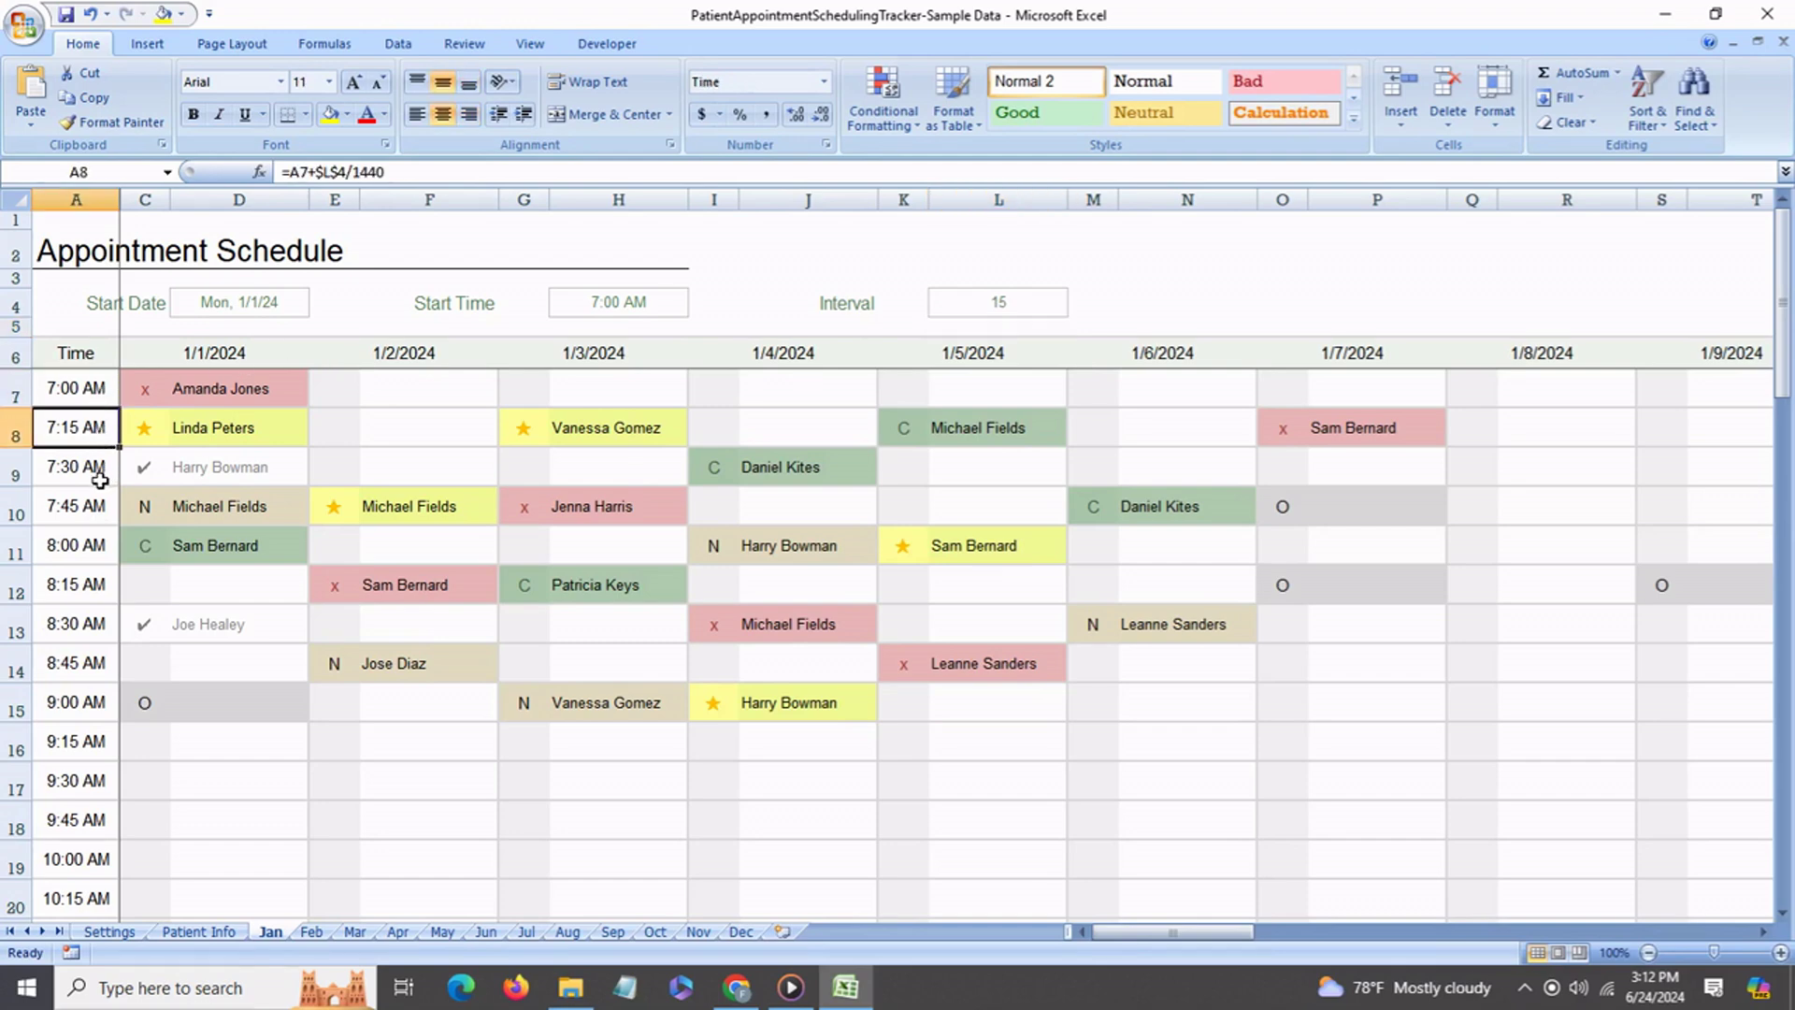
{"action": "left_click", "coordinate": [96, 477]}
{"action": "left_click", "coordinate": [91, 510]}
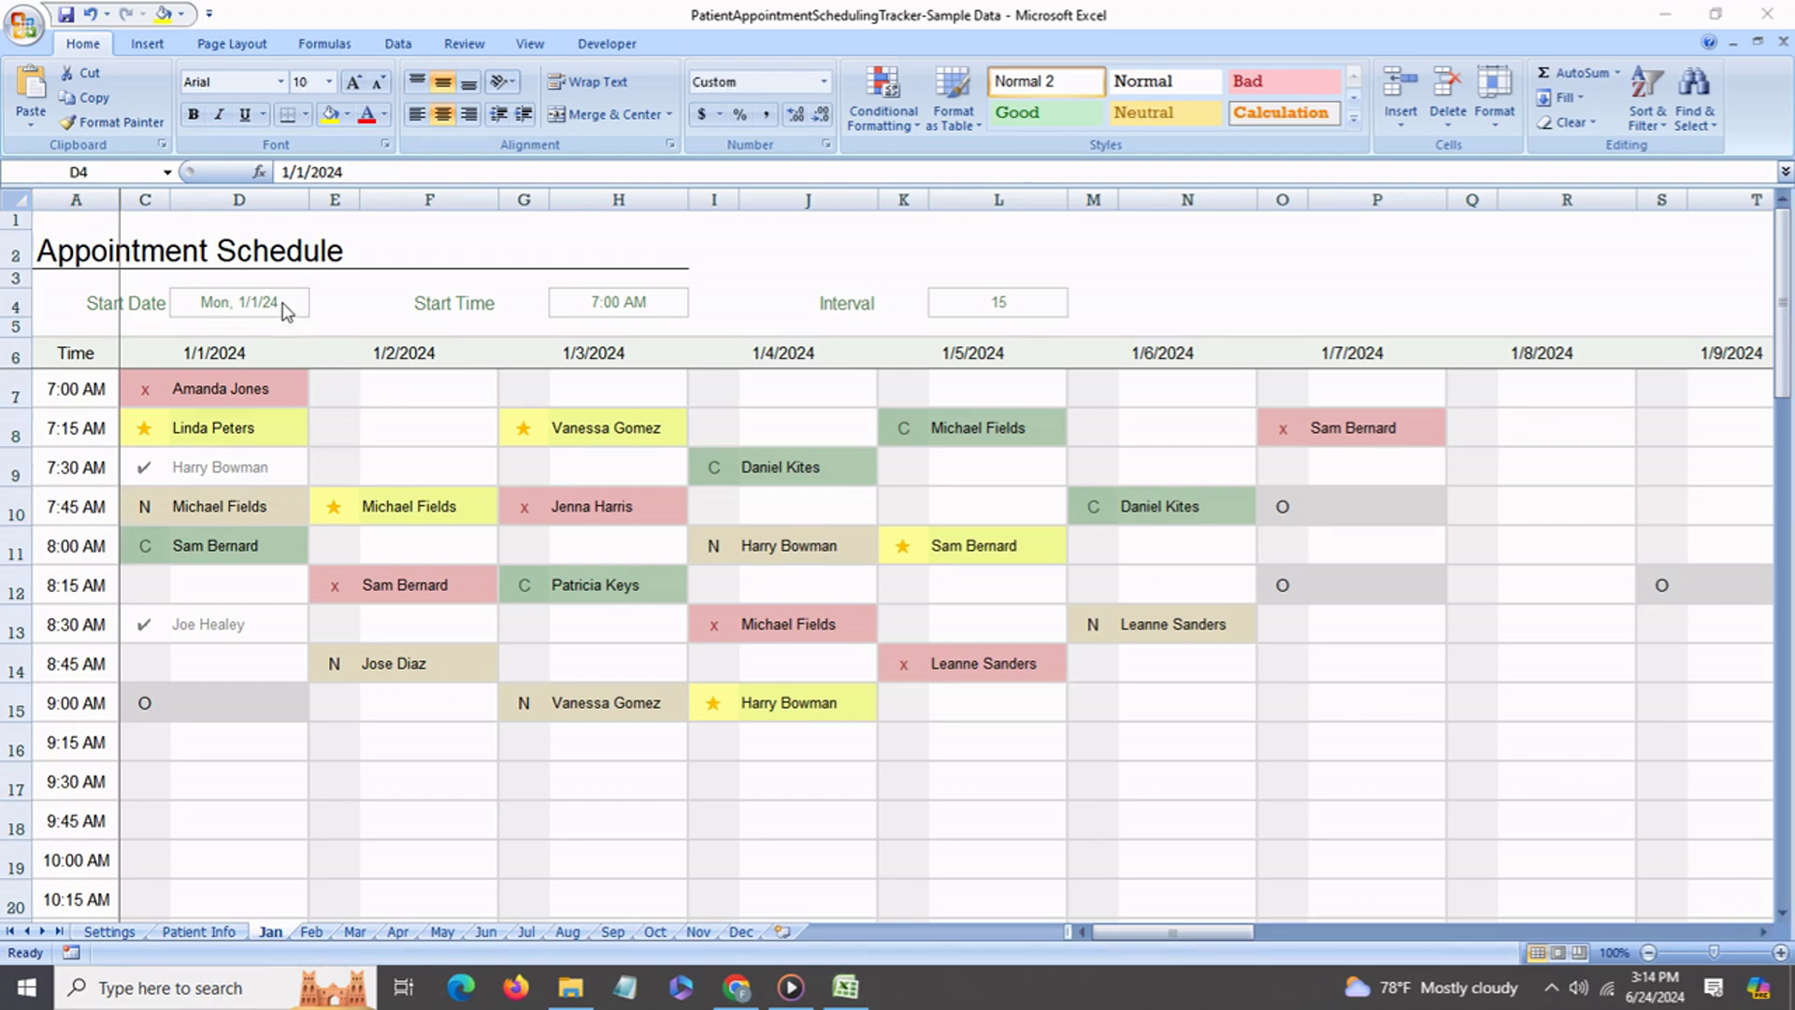
Change the start date in D4 to 1/15/2024, then switch to the Patient Info sheet.
{"action": "left_click", "coordinate": [287, 310]}
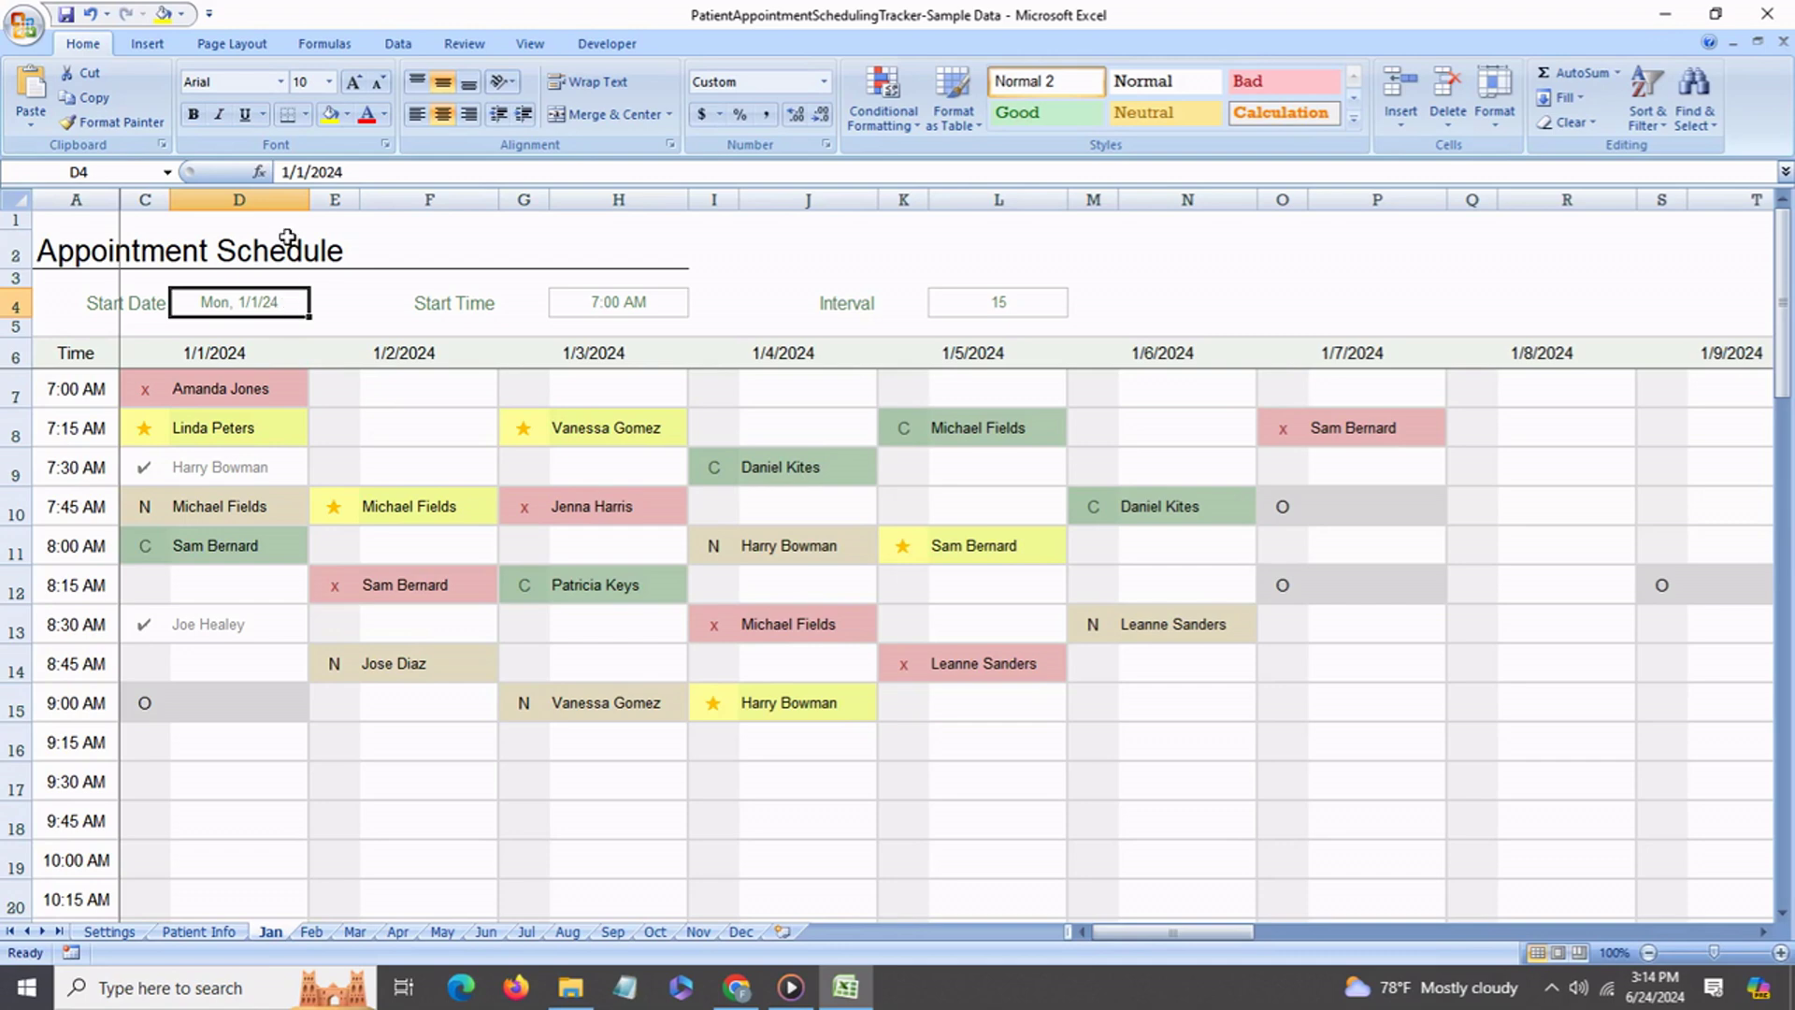
{"action": "left_click", "coordinate": [309, 173]}
{"action": "type", "text": "5"}
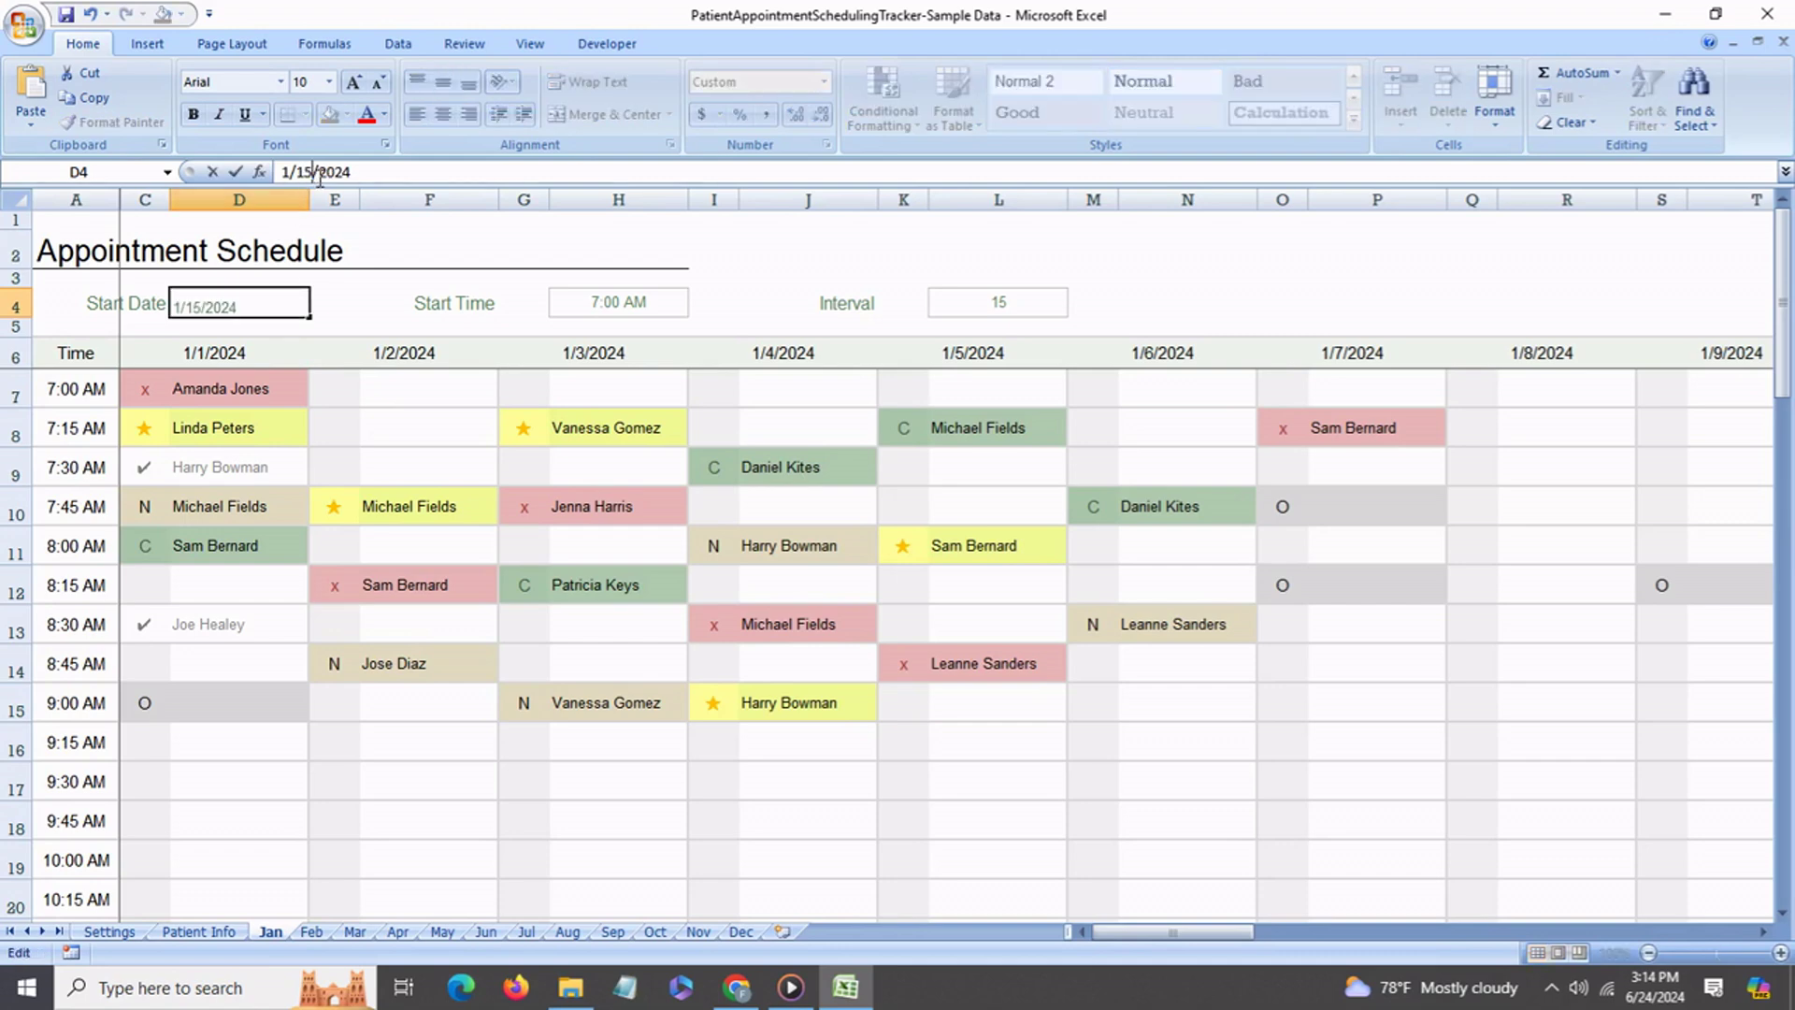
{"action": "key", "text": "Return"}
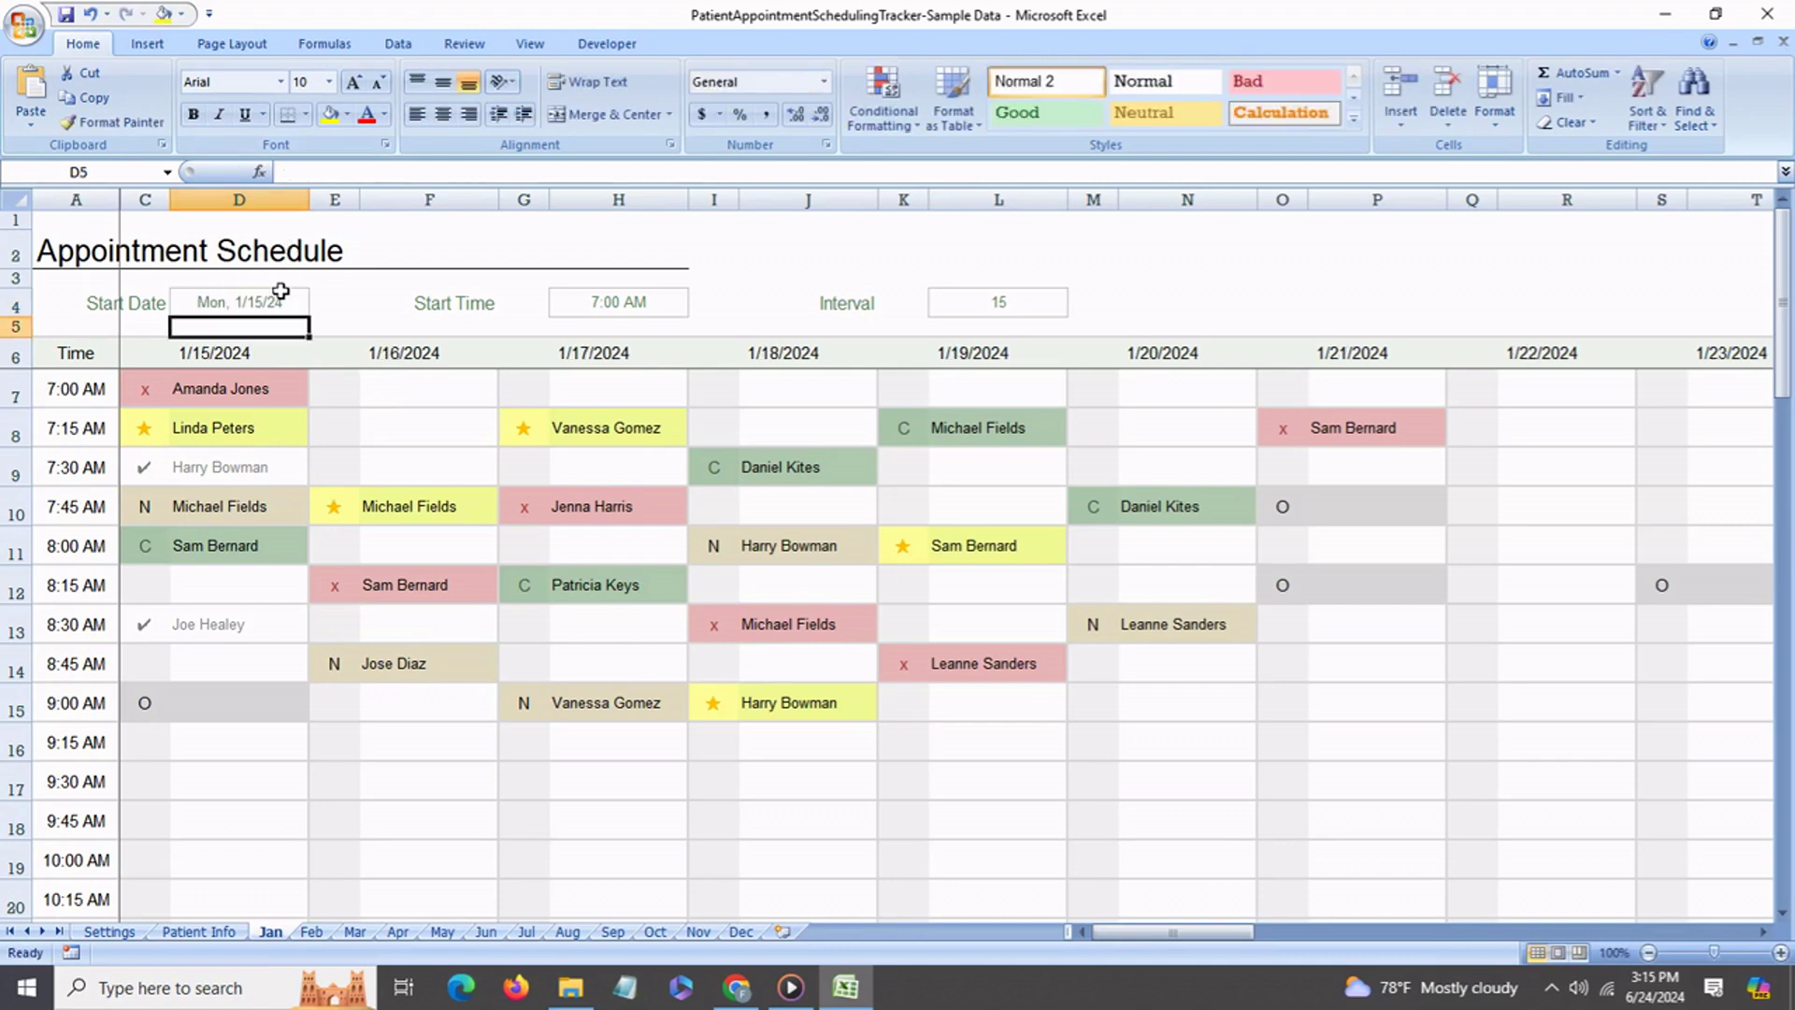
{"action": "left_click", "coordinate": [240, 365]}
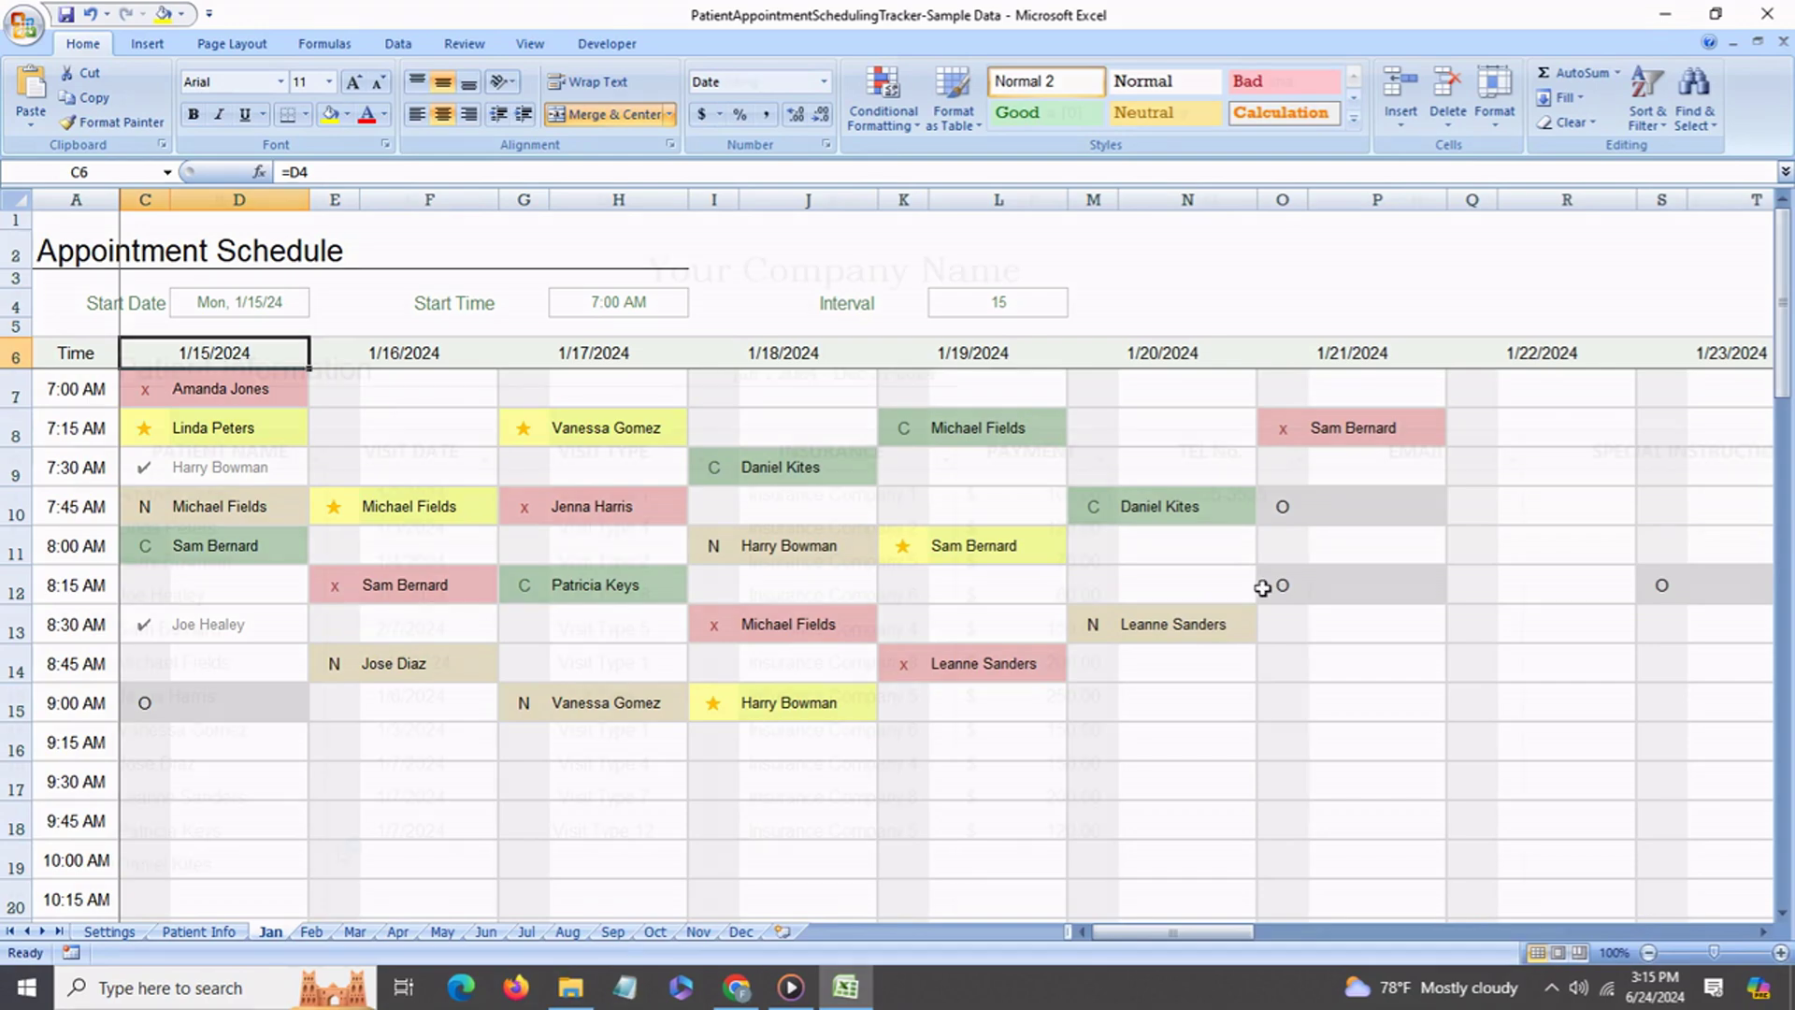
{"action": "left_click", "coordinate": [199, 931]}
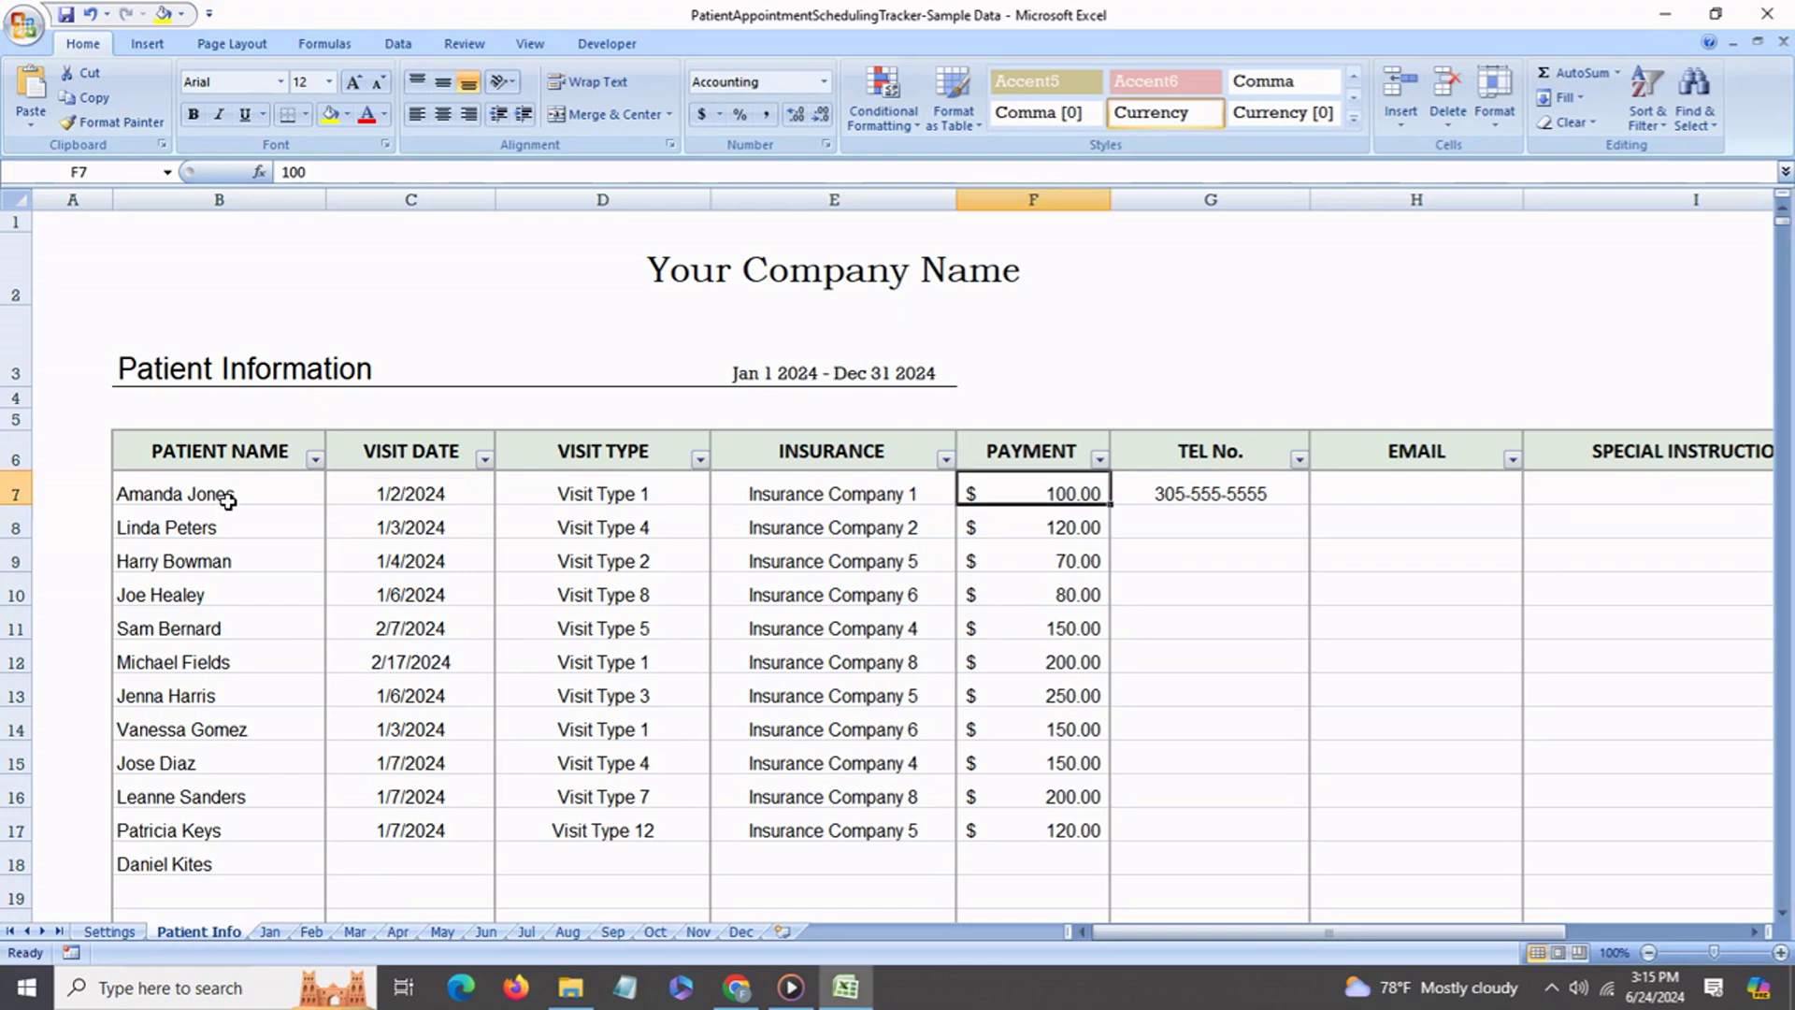
Replace the last patient in B18 with the new patient's name.
{"action": "left_click", "coordinate": [230, 494]}
{"action": "left_click", "coordinate": [236, 527]}
{"action": "left_click", "coordinate": [239, 592]}
{"action": "left_click", "coordinate": [239, 644]}
{"action": "left_click", "coordinate": [248, 692]}
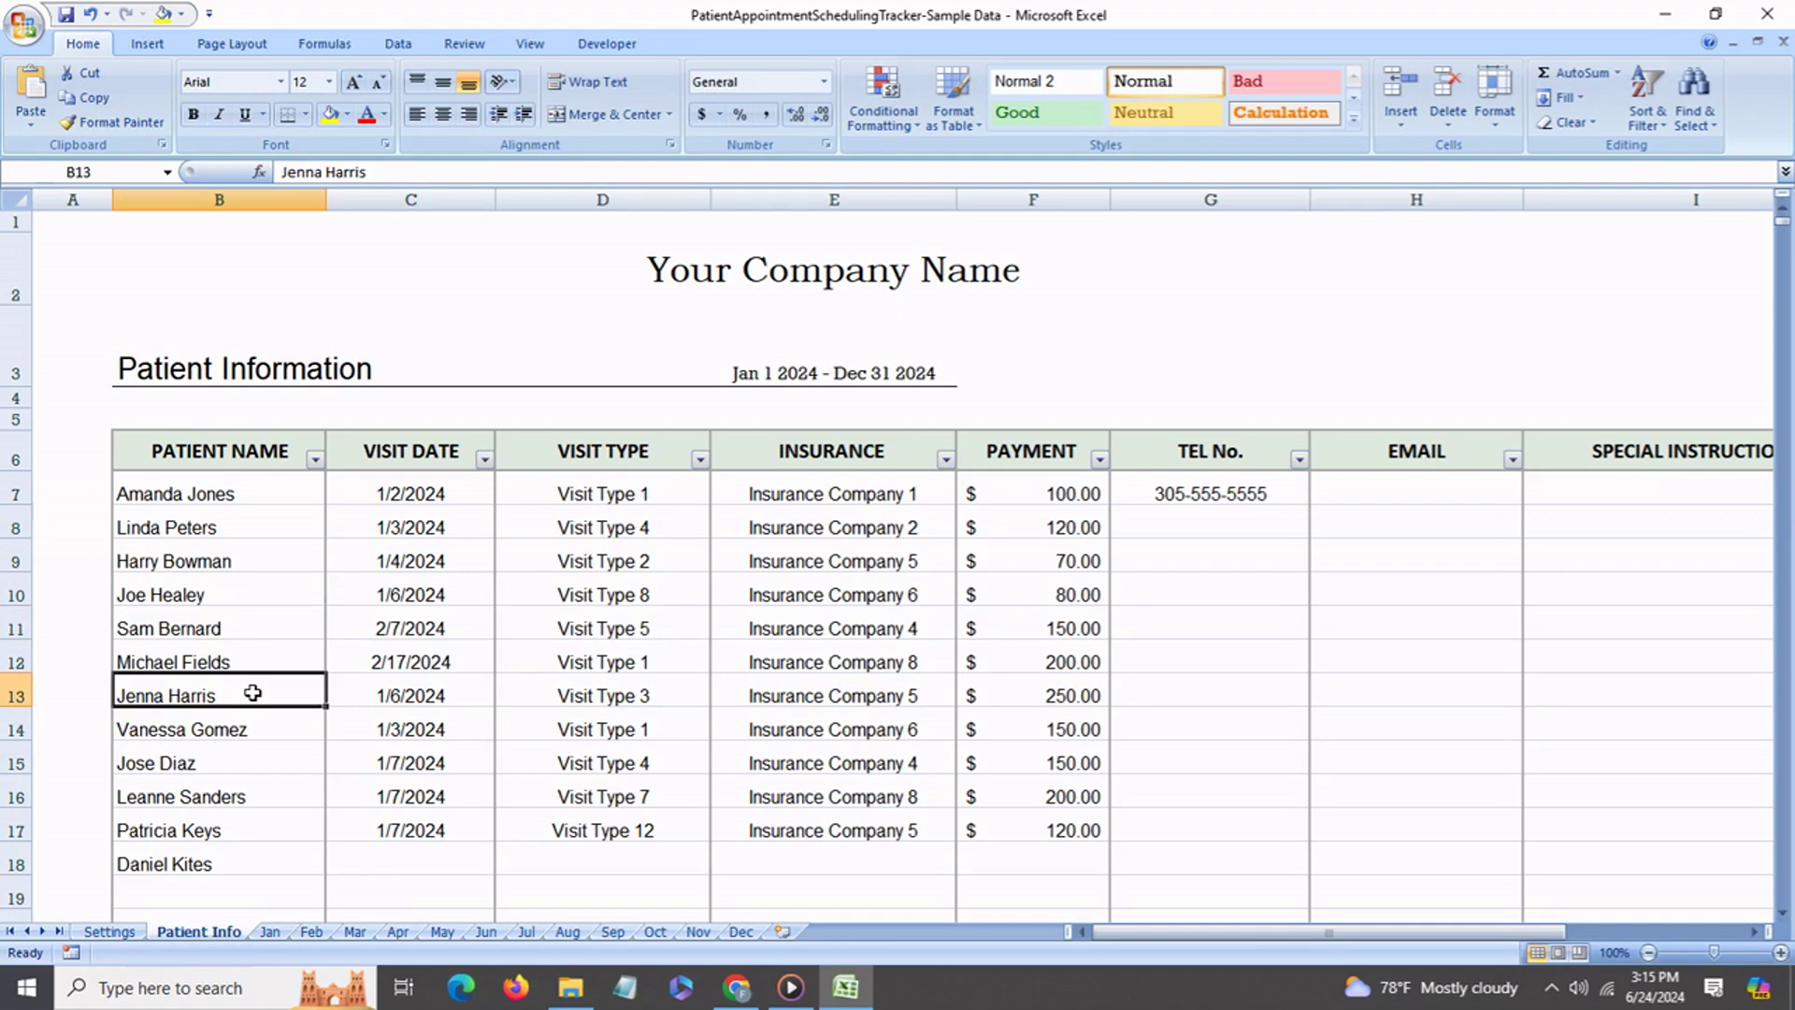
{"action": "left_click", "coordinate": [245, 503]}
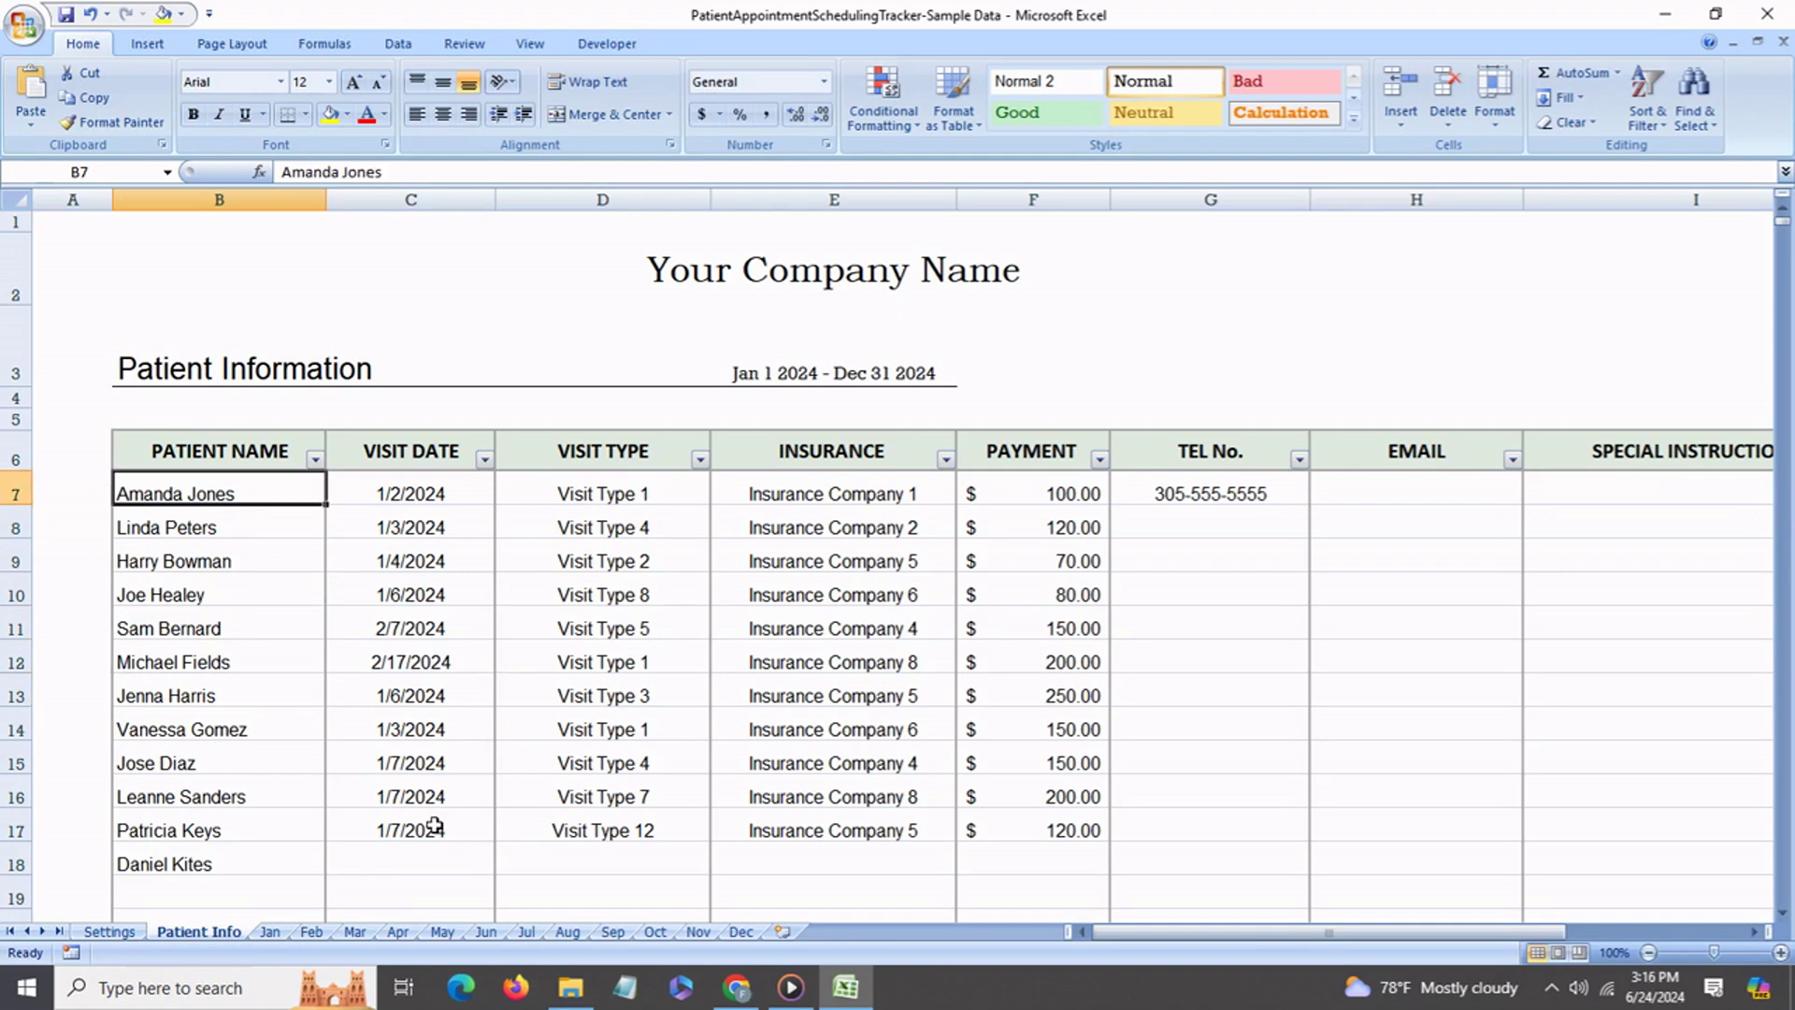
{"action": "left_click", "coordinate": [272, 874]}
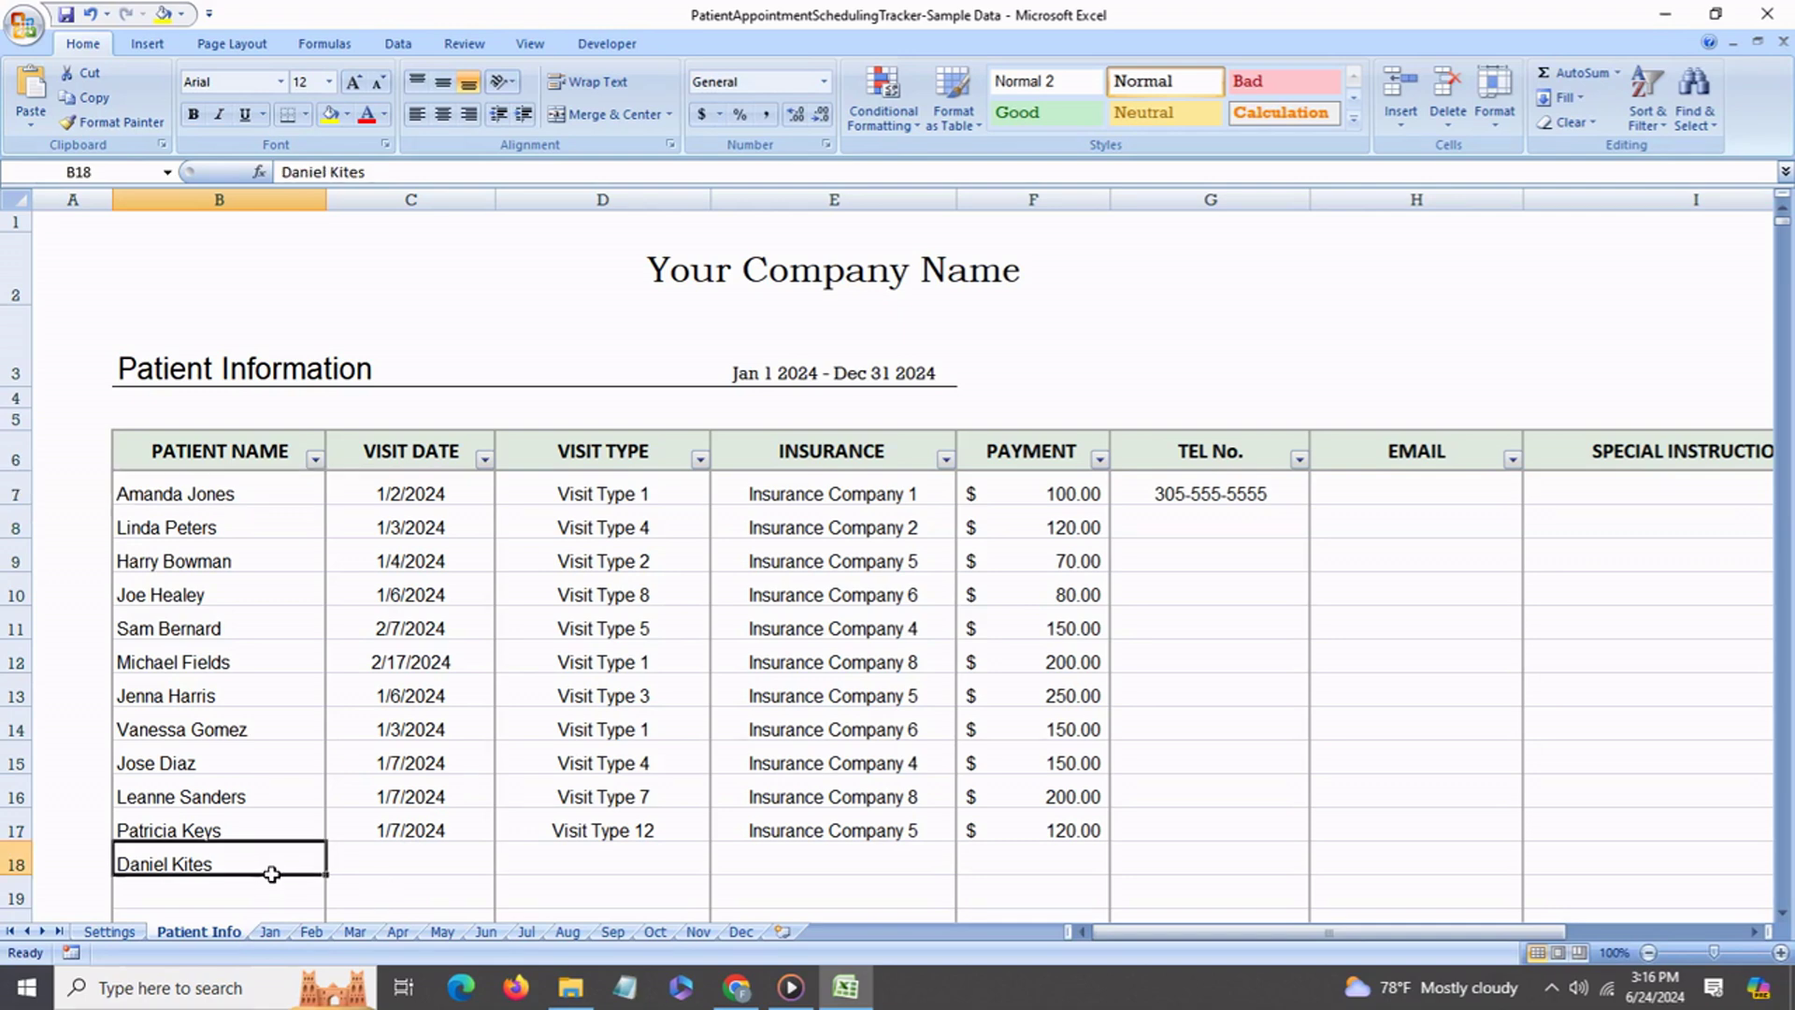
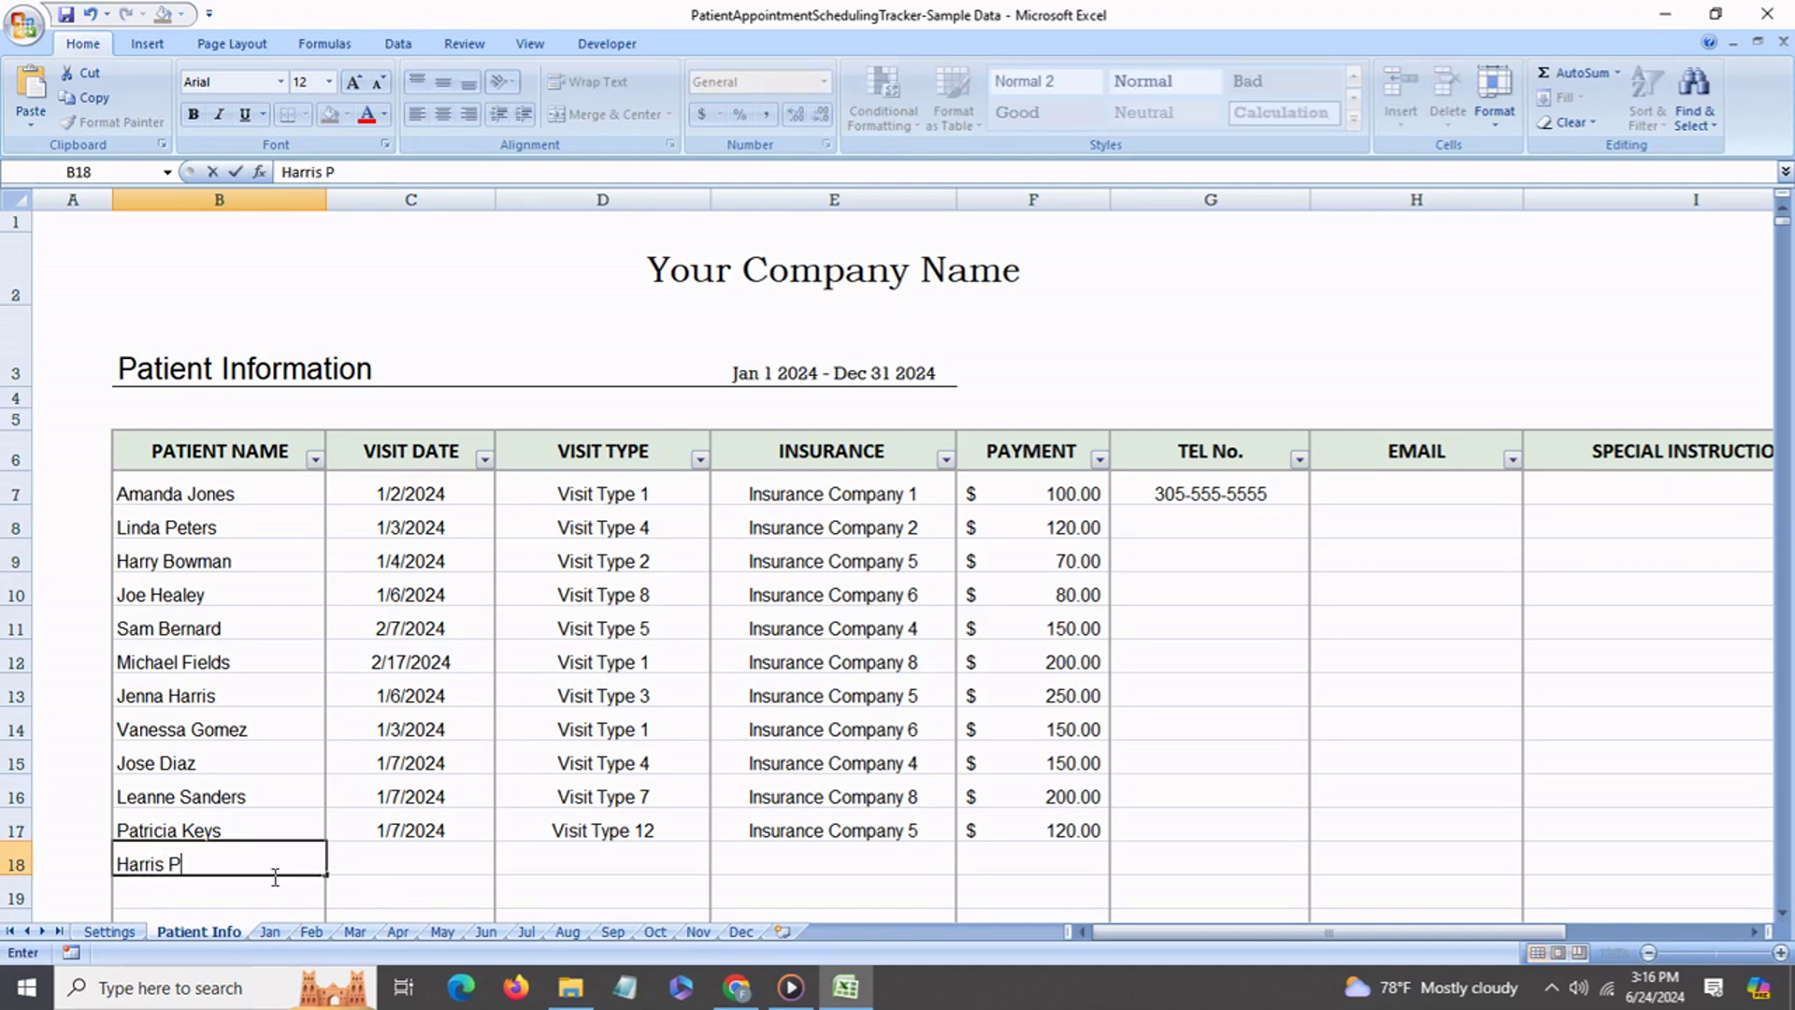
{"action": "key", "text": "Return"}
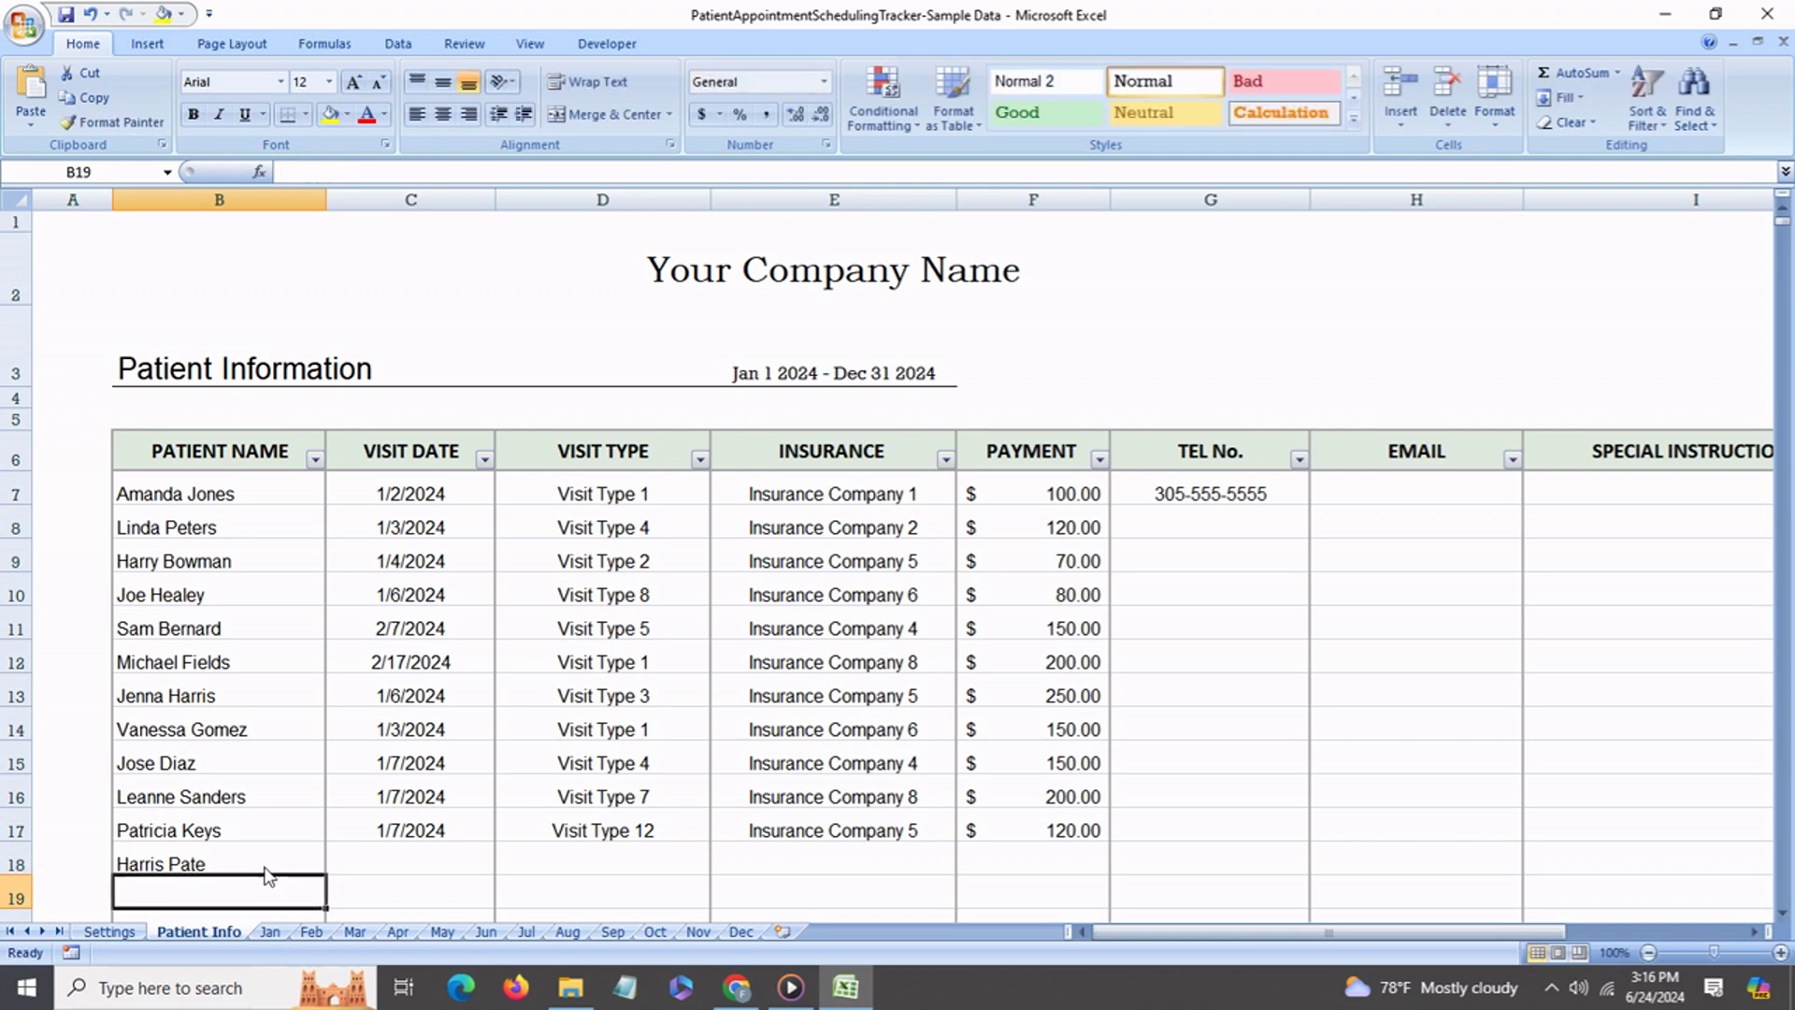
On the Aug sheet, book the new patient into the 8:00 AM slot on 8/1/2024.
{"action": "left_click", "coordinate": [568, 931]}
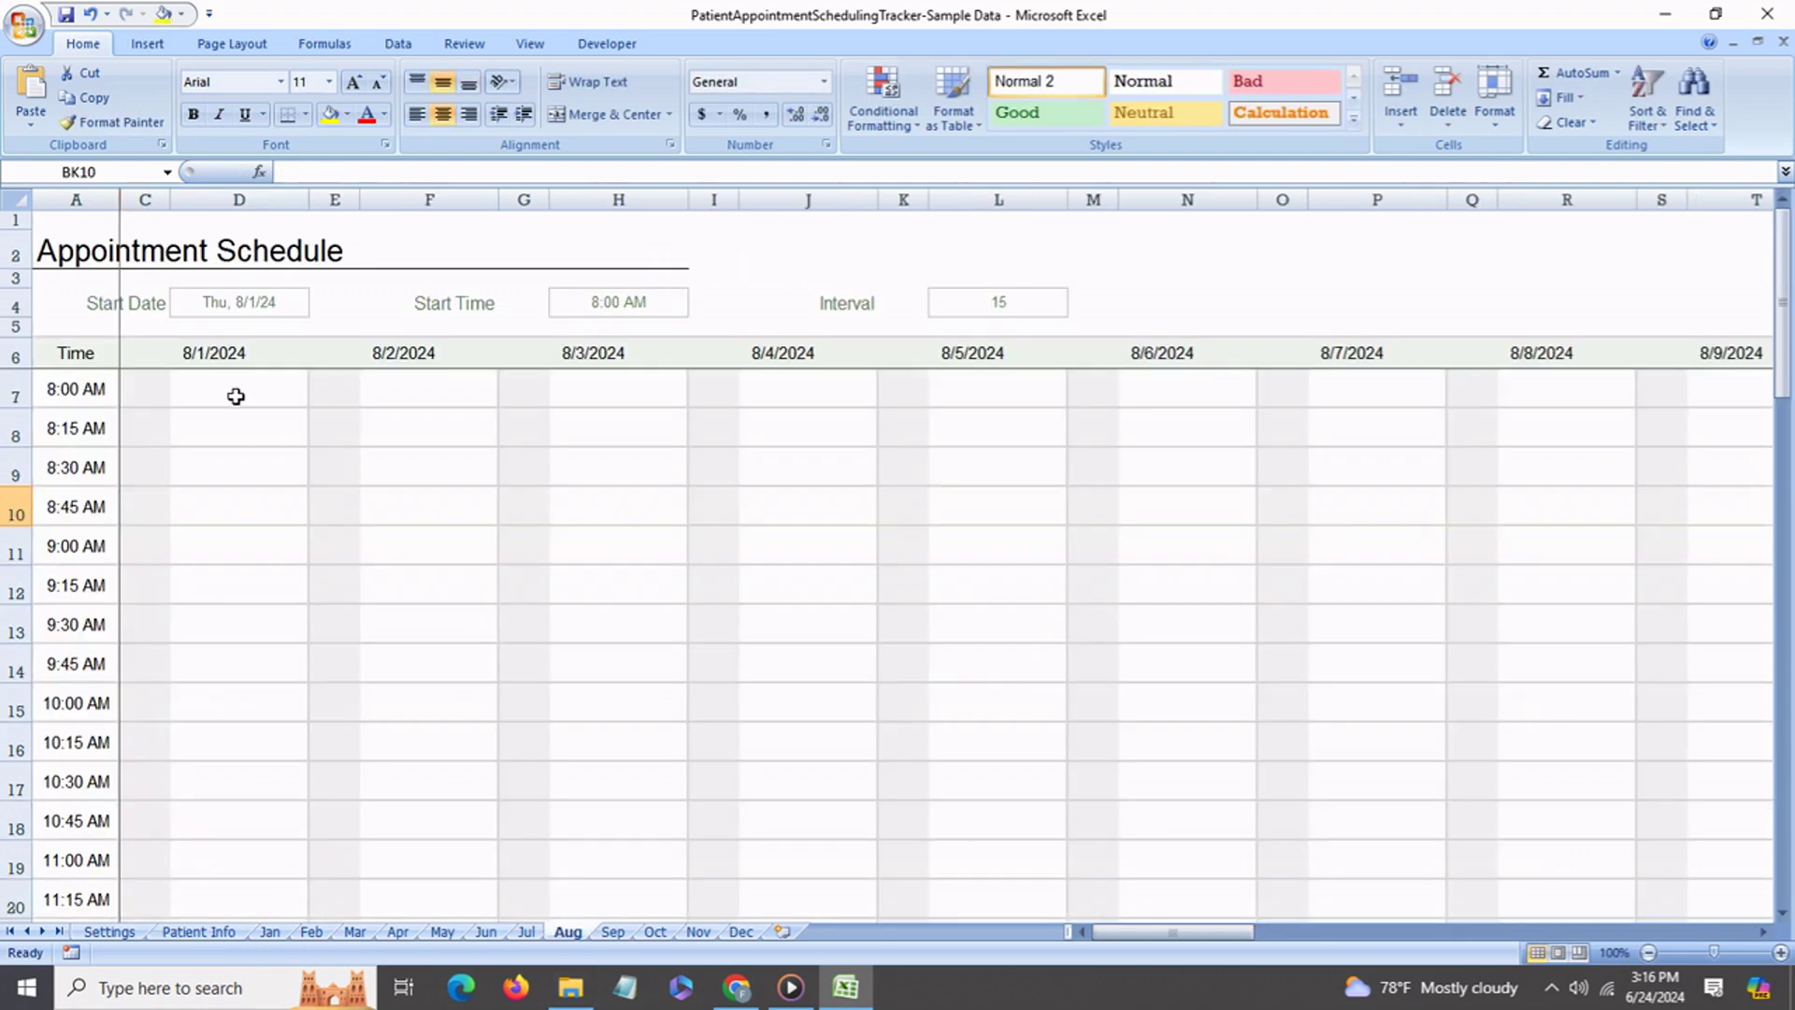
{"action": "left_click", "coordinate": [190, 398]}
{"action": "left_click", "coordinate": [319, 397]}
{"action": "left_click_drag", "start_coordinate": [317, 473], "coordinate": [318, 510]}
{"action": "left_click", "coordinate": [257, 497]}
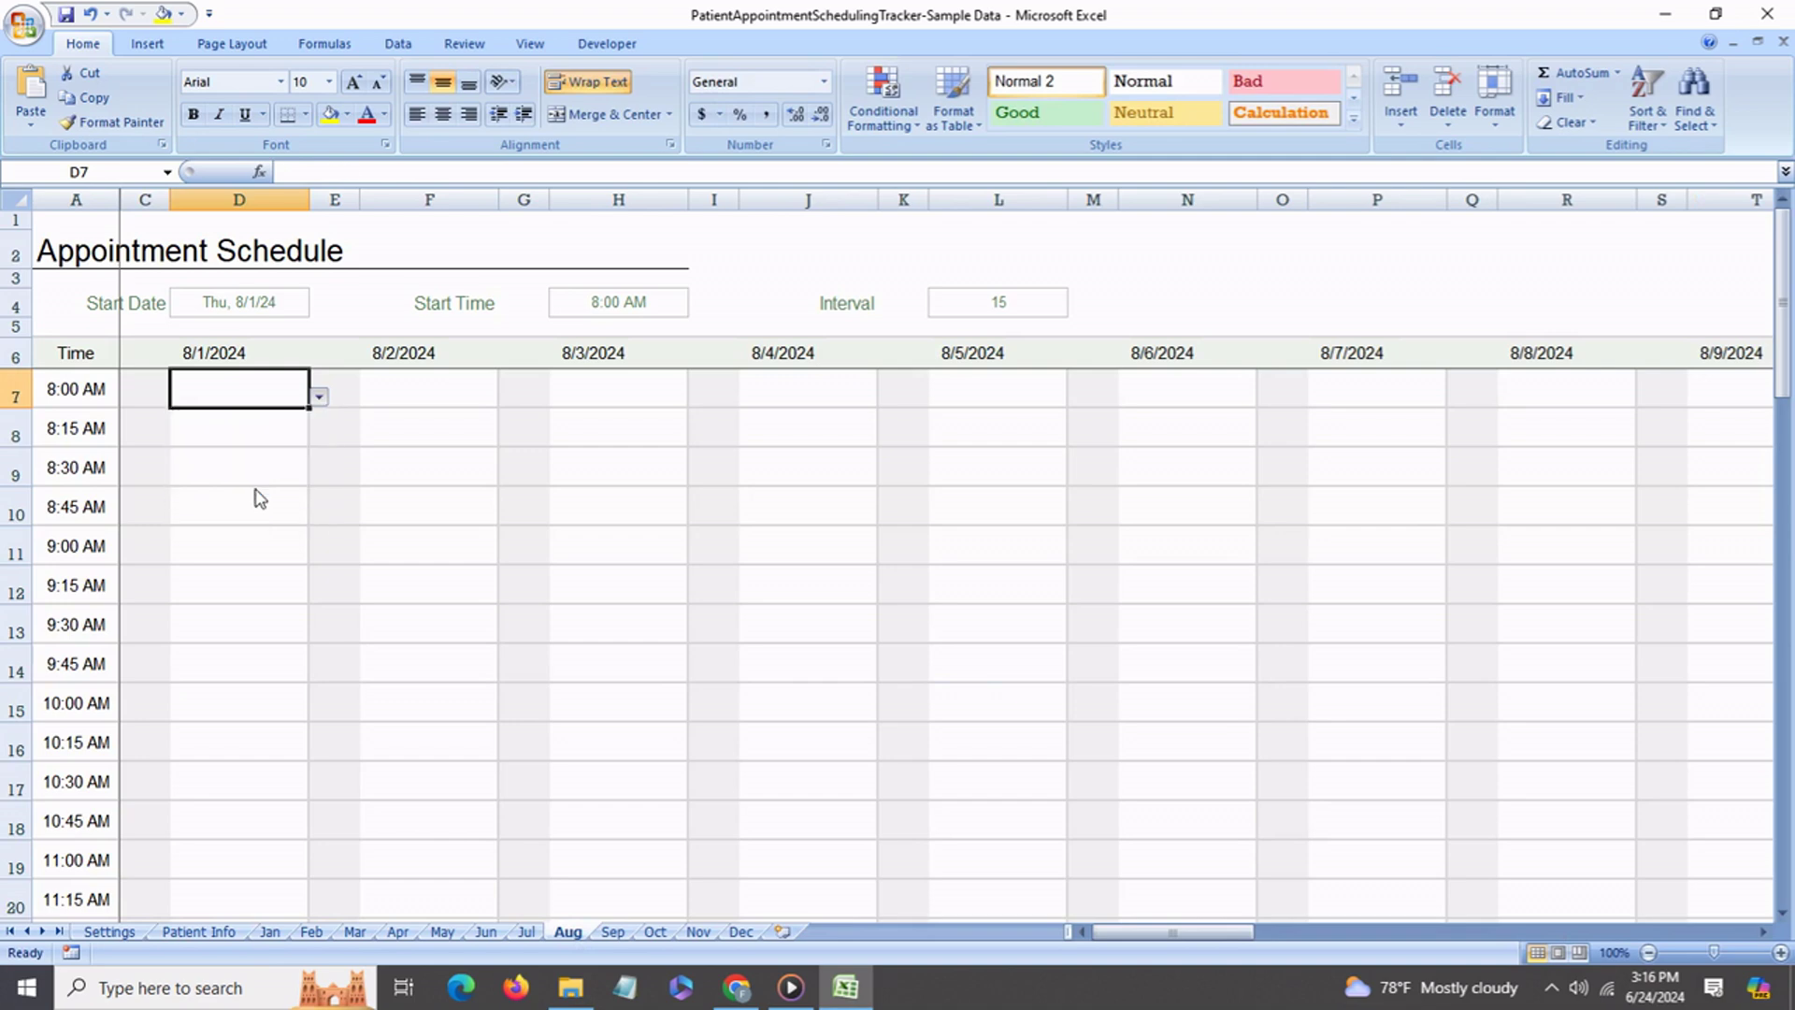
{"action": "left_click", "coordinate": [198, 931]}
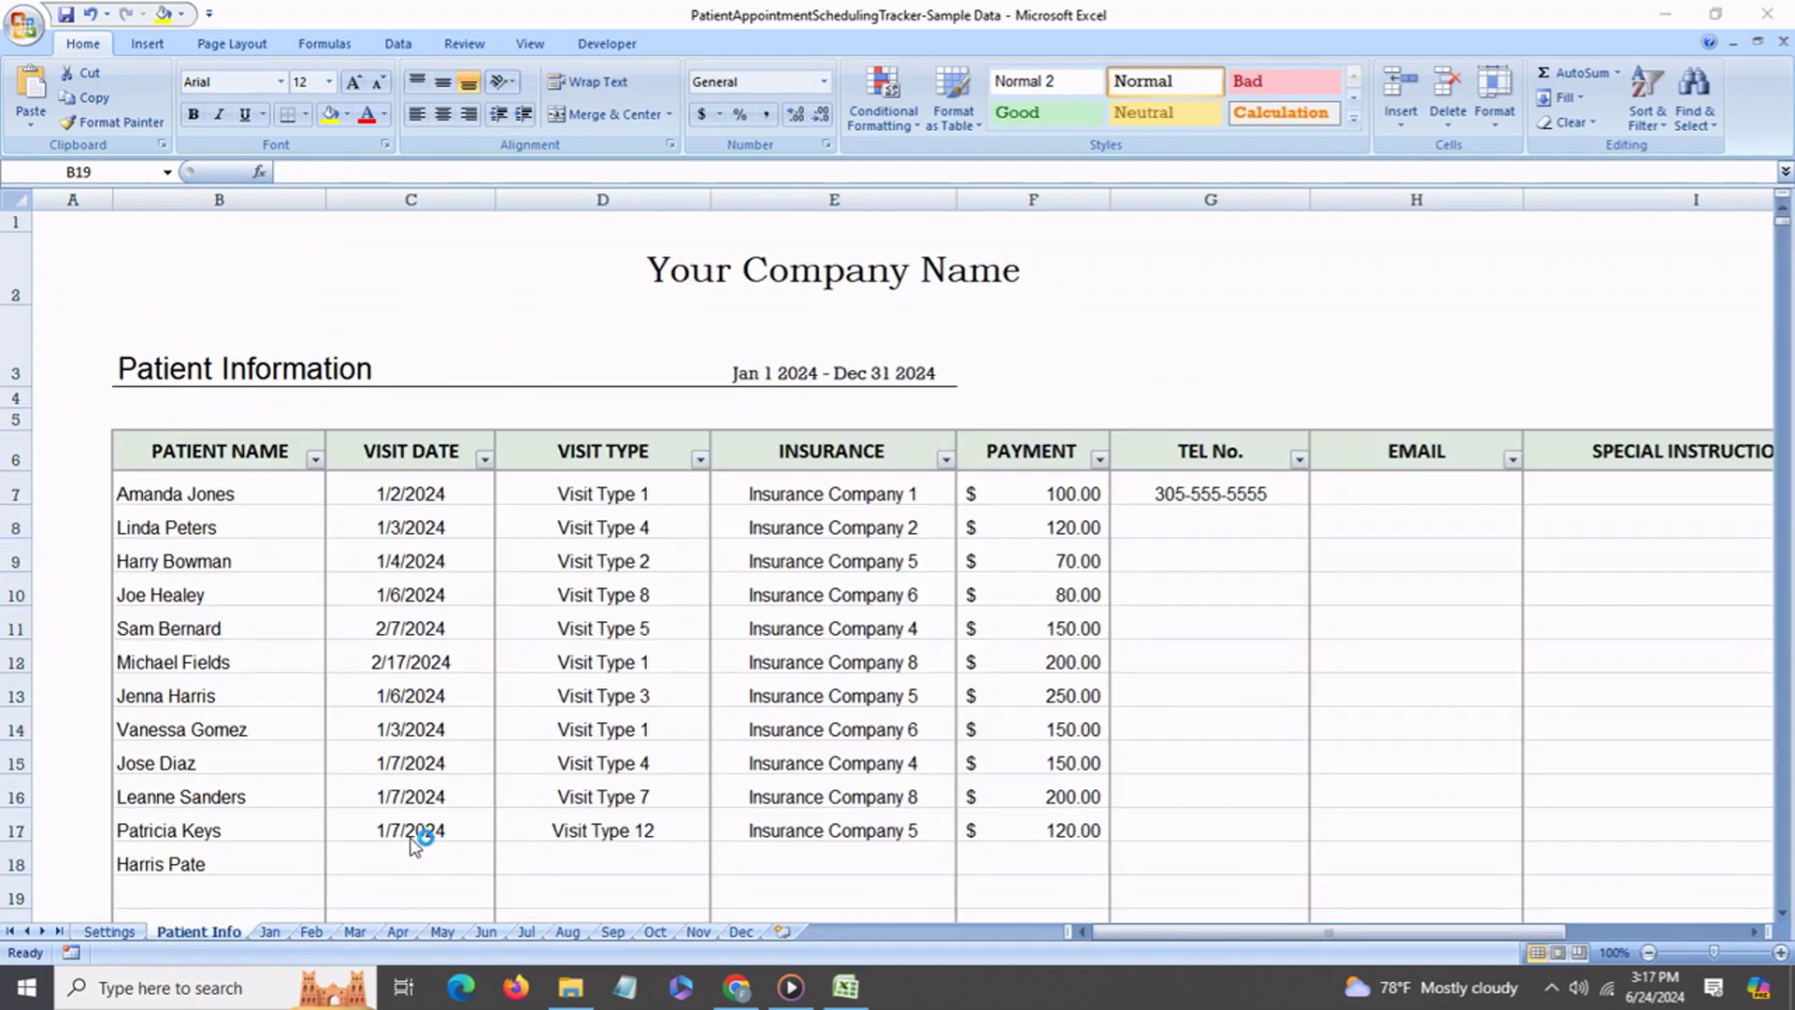
{"action": "left_click", "coordinate": [415, 839]}
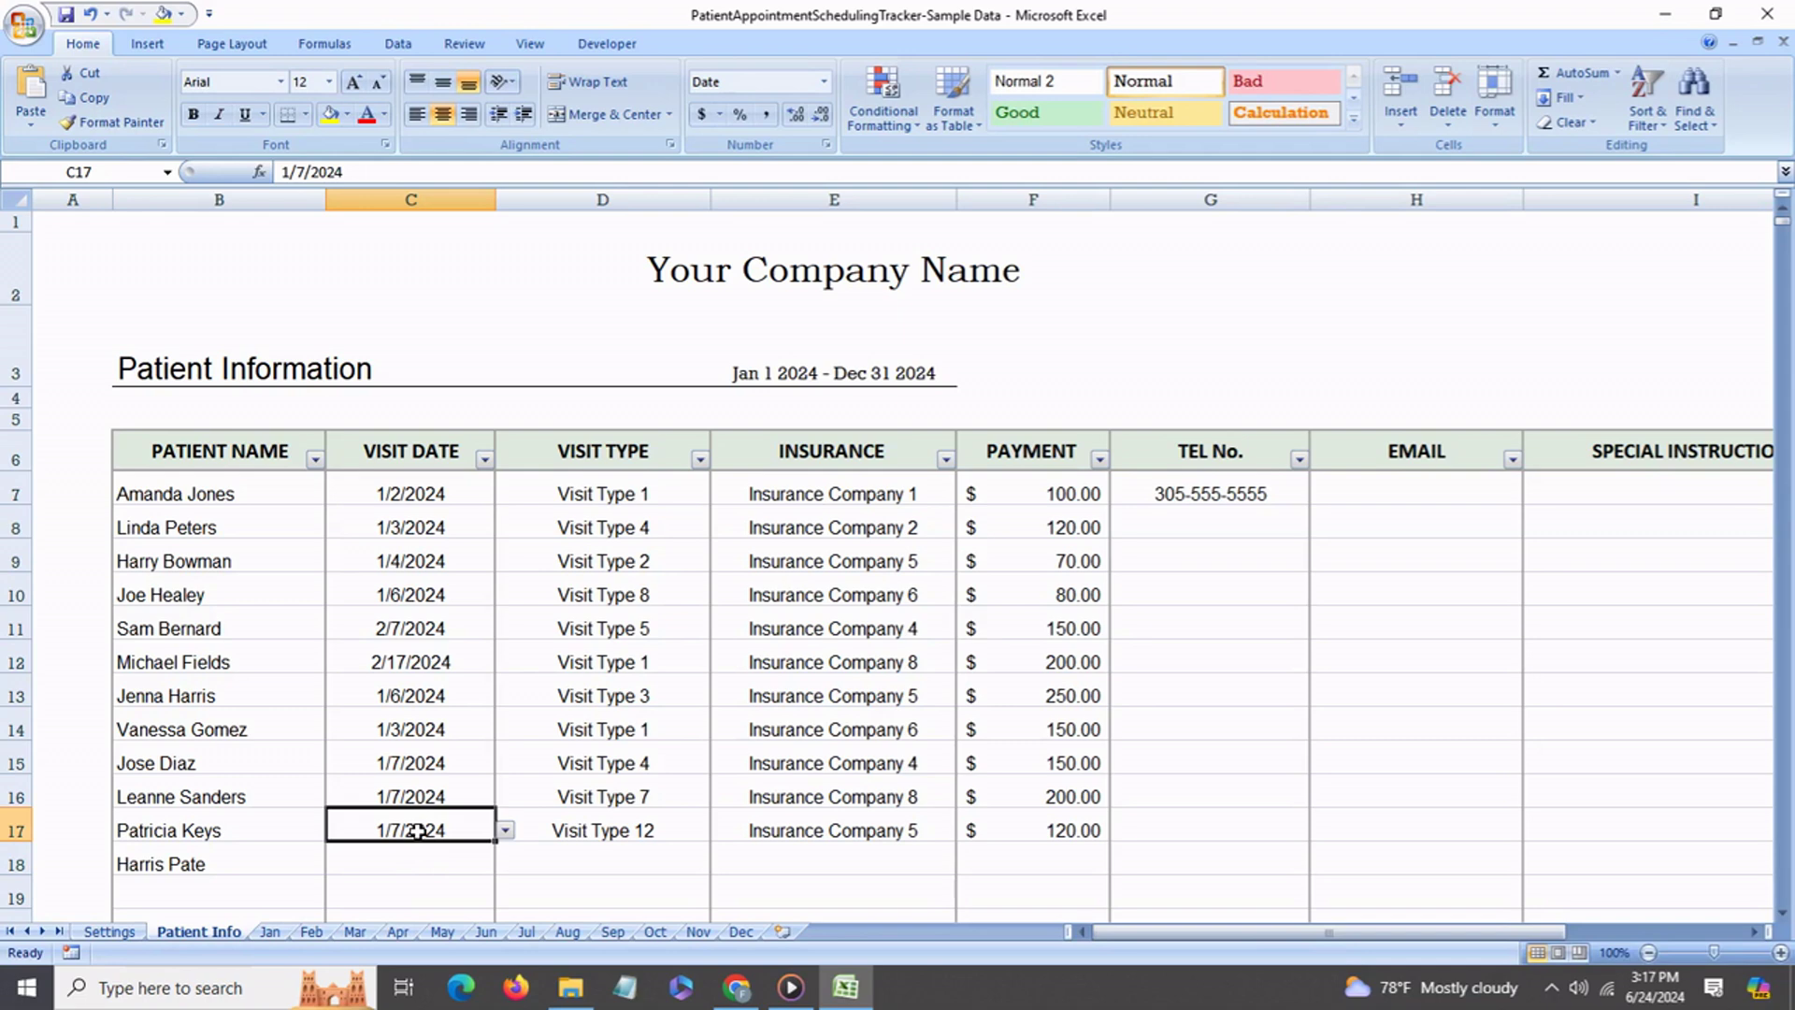
{"action": "left_click", "coordinate": [426, 865]}
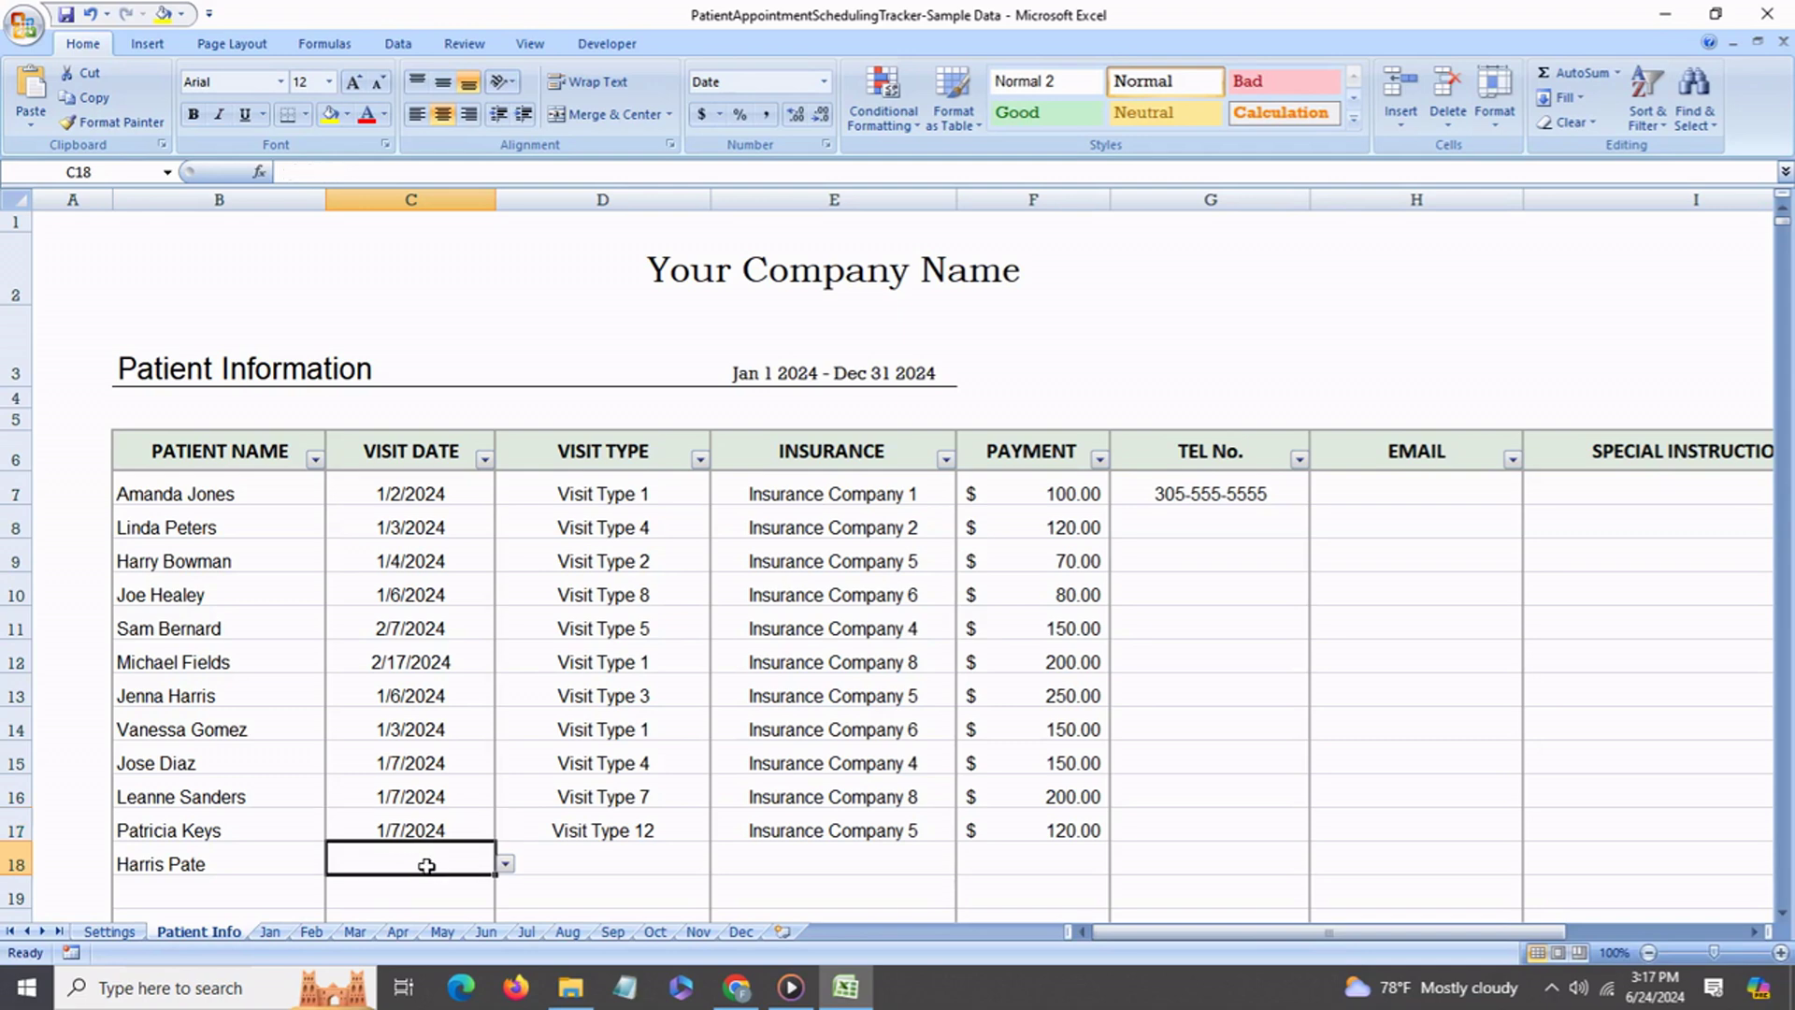
{"action": "left_click", "coordinate": [601, 861]}
{"action": "left_click", "coordinate": [721, 864]}
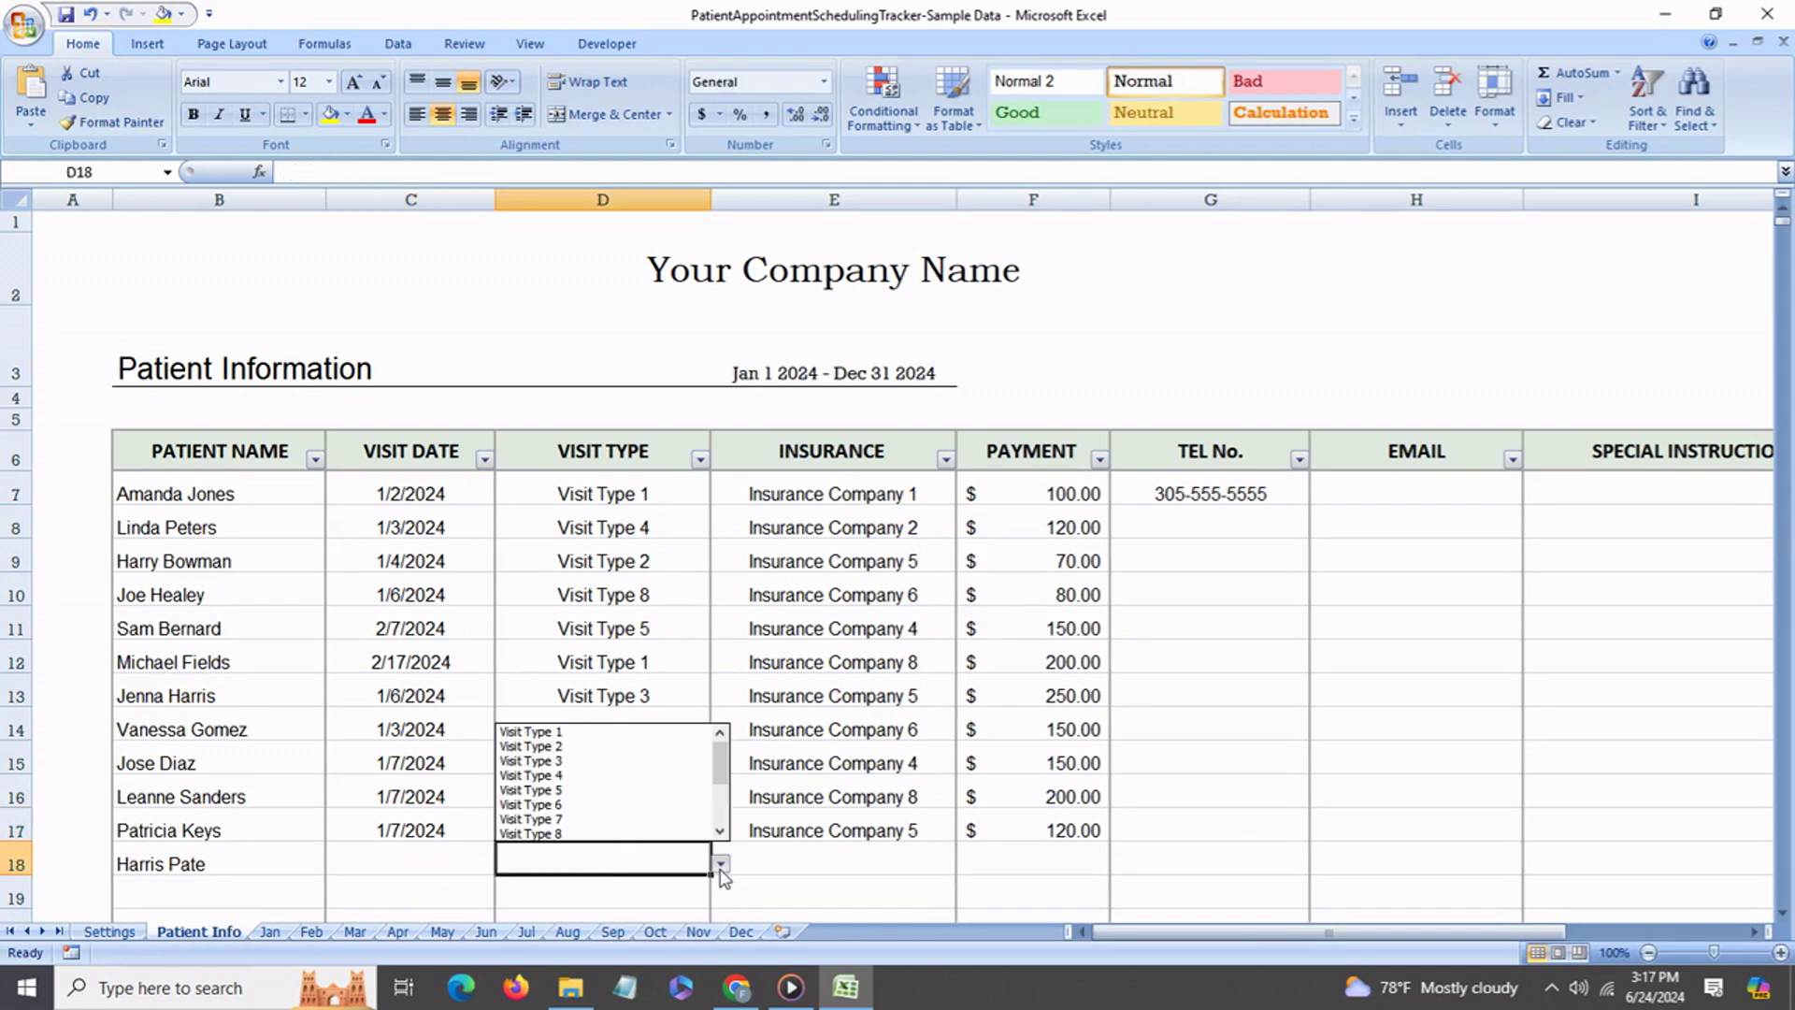
{"action": "left_click", "coordinate": [728, 796]}
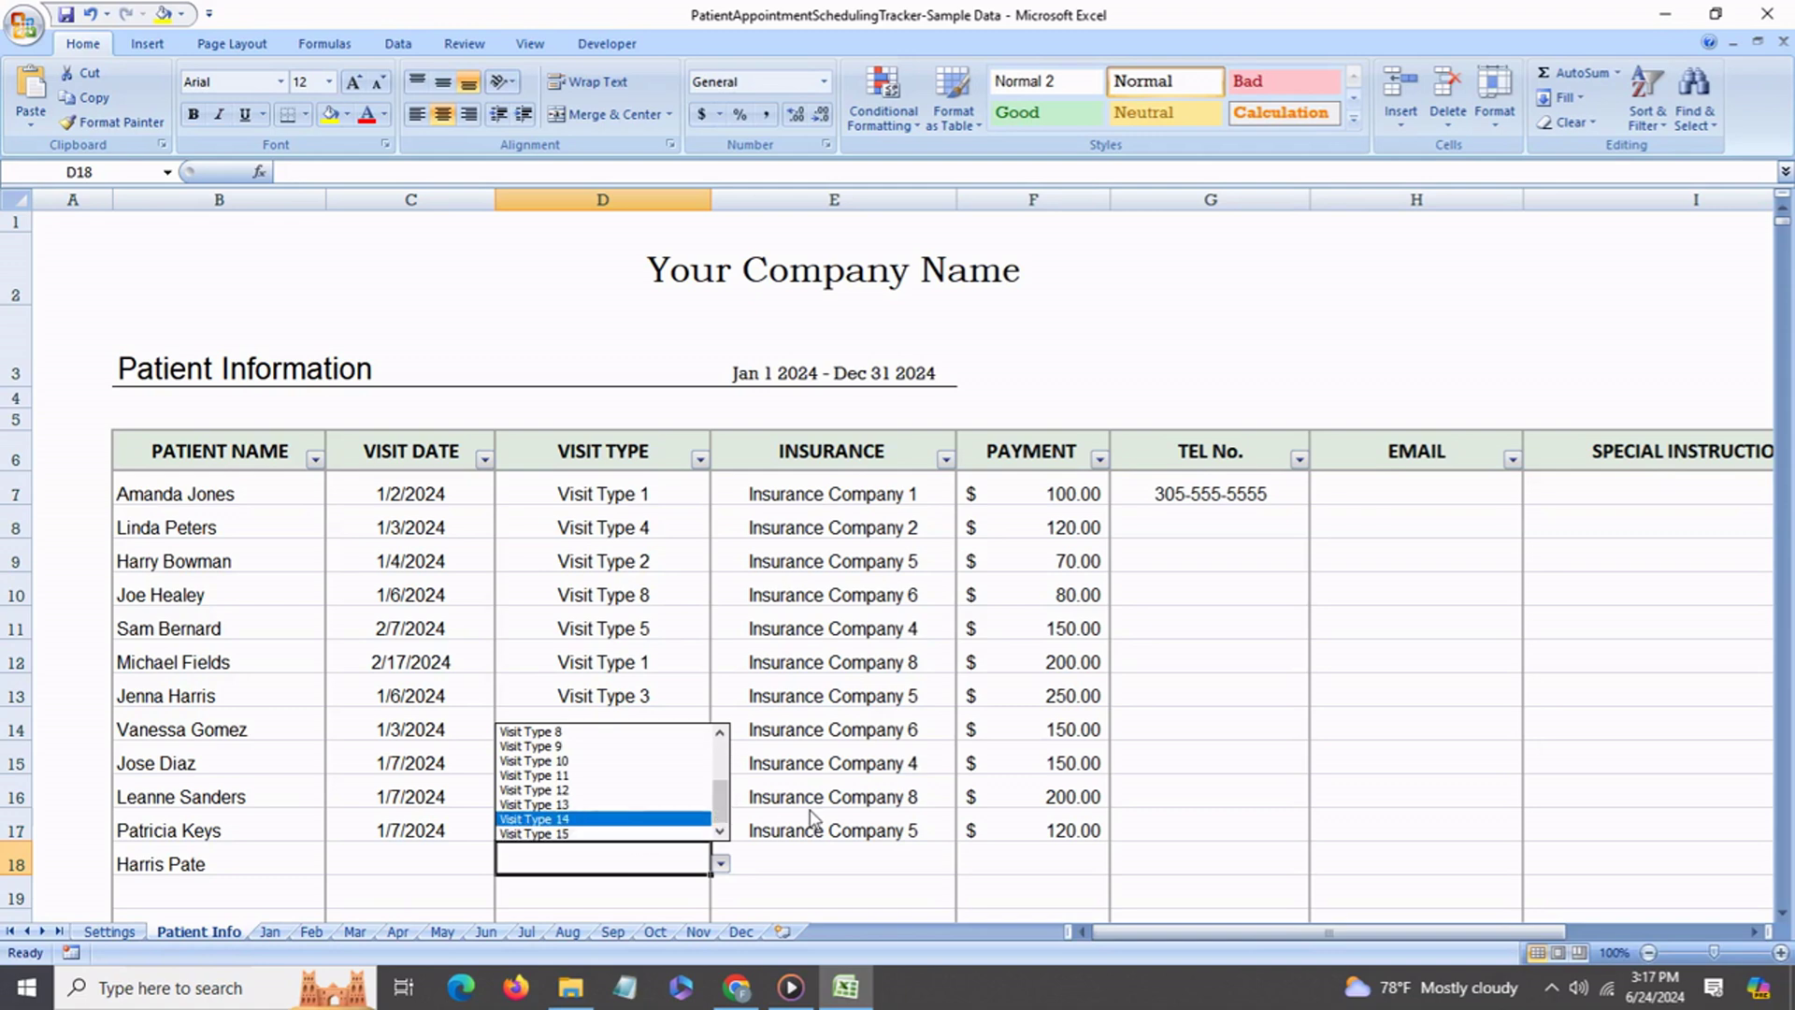
{"action": "left_click", "coordinate": [796, 872]}
{"action": "left_click", "coordinate": [796, 872]}
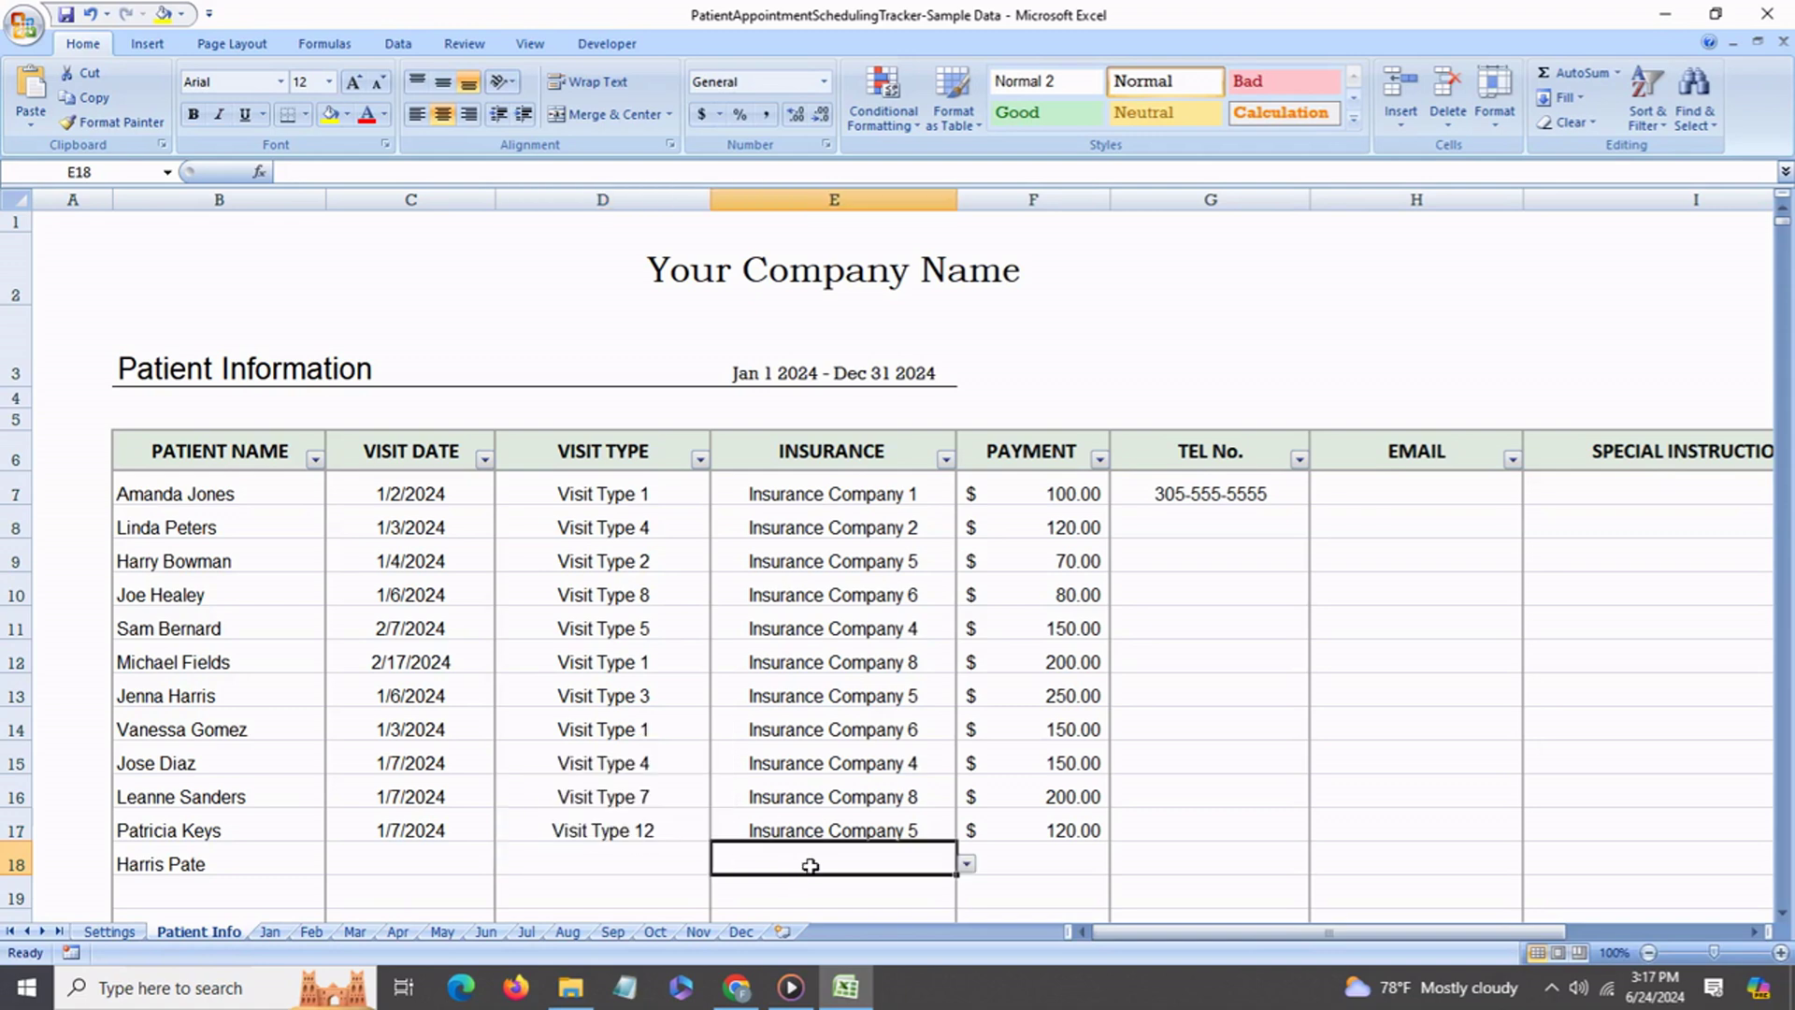
{"action": "left_click", "coordinate": [966, 864]}
{"action": "left_click_drag", "start_coordinate": [969, 759], "coordinate": [968, 823]}
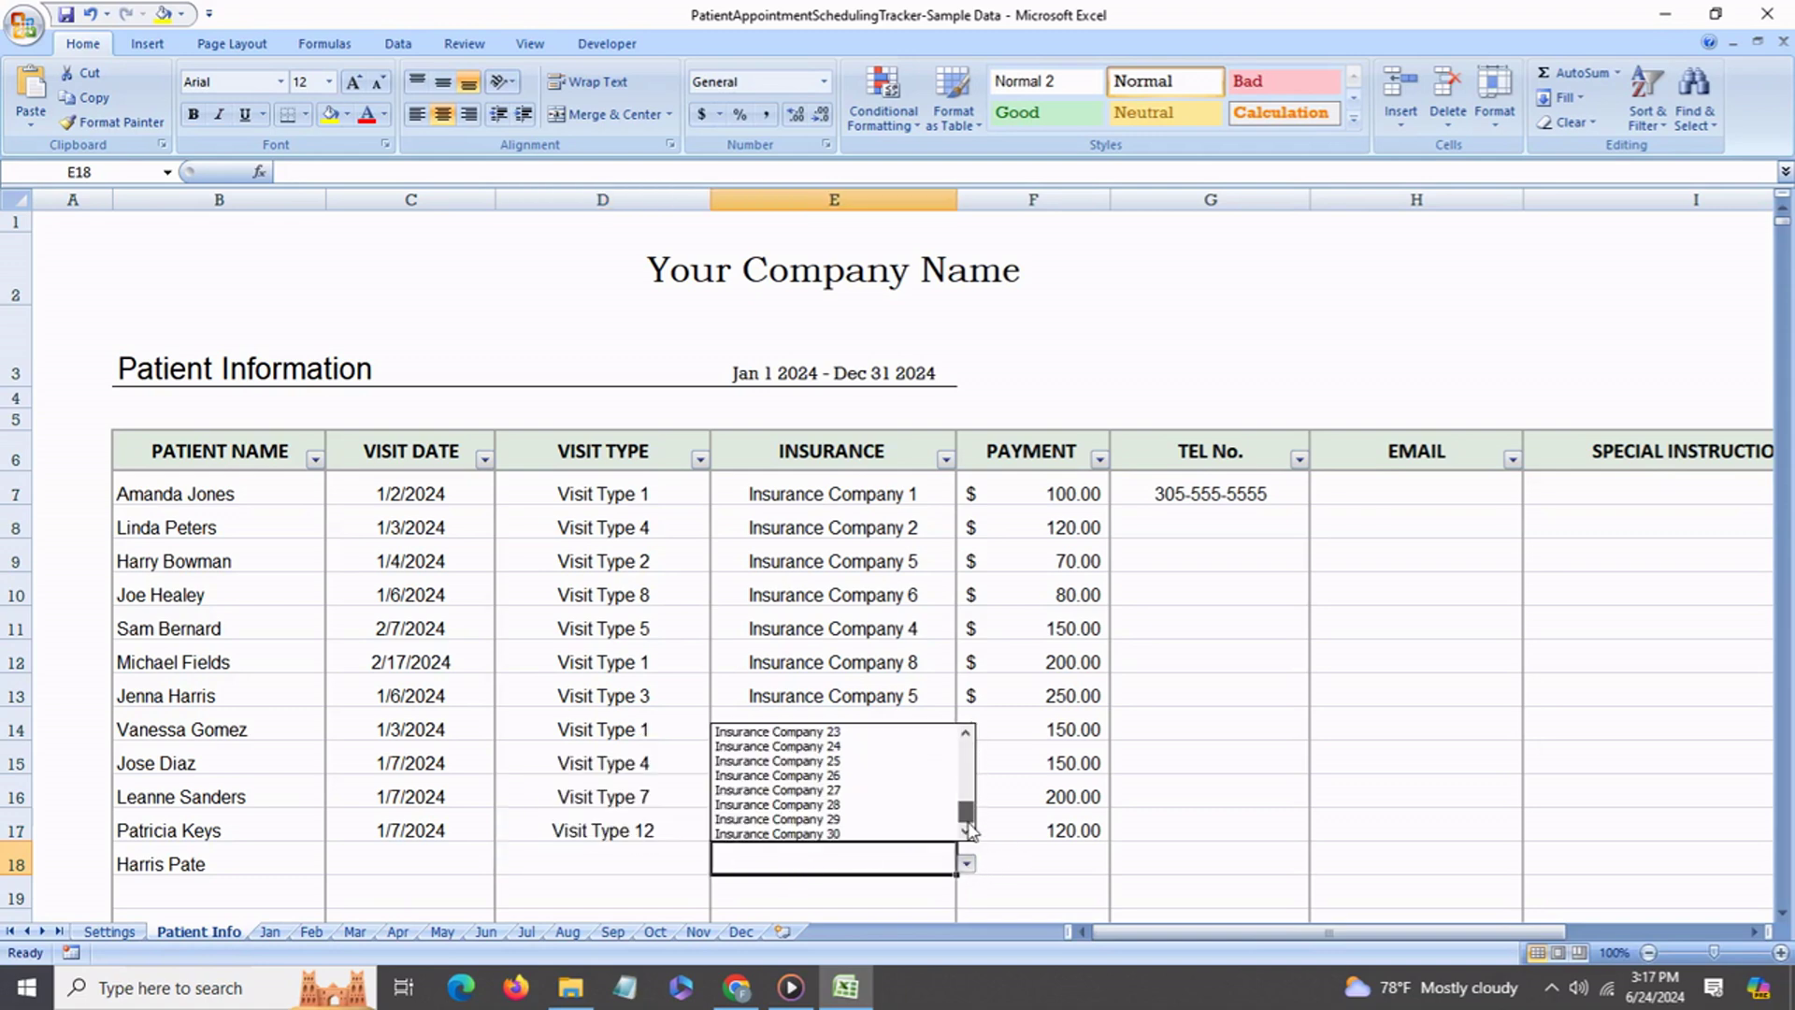
{"action": "left_click", "coordinate": [1053, 866]}
{"action": "left_click", "coordinate": [1034, 831]}
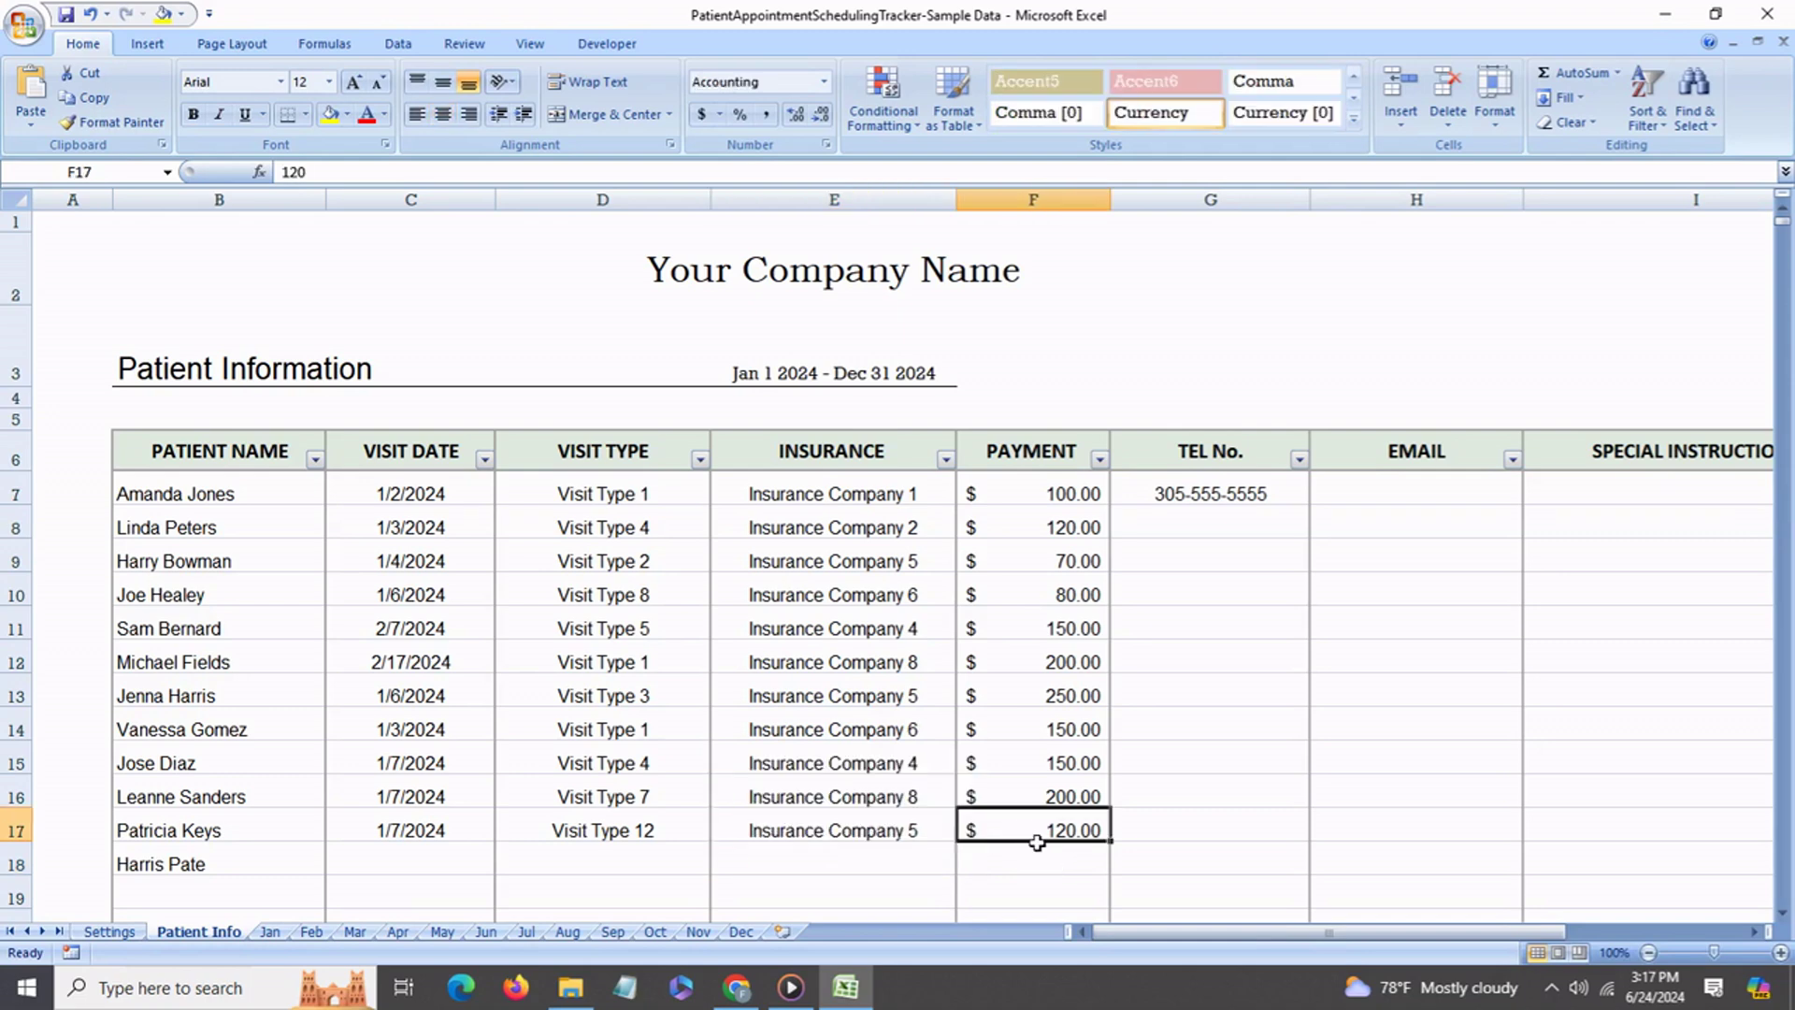
{"action": "left_click", "coordinate": [1193, 835]}
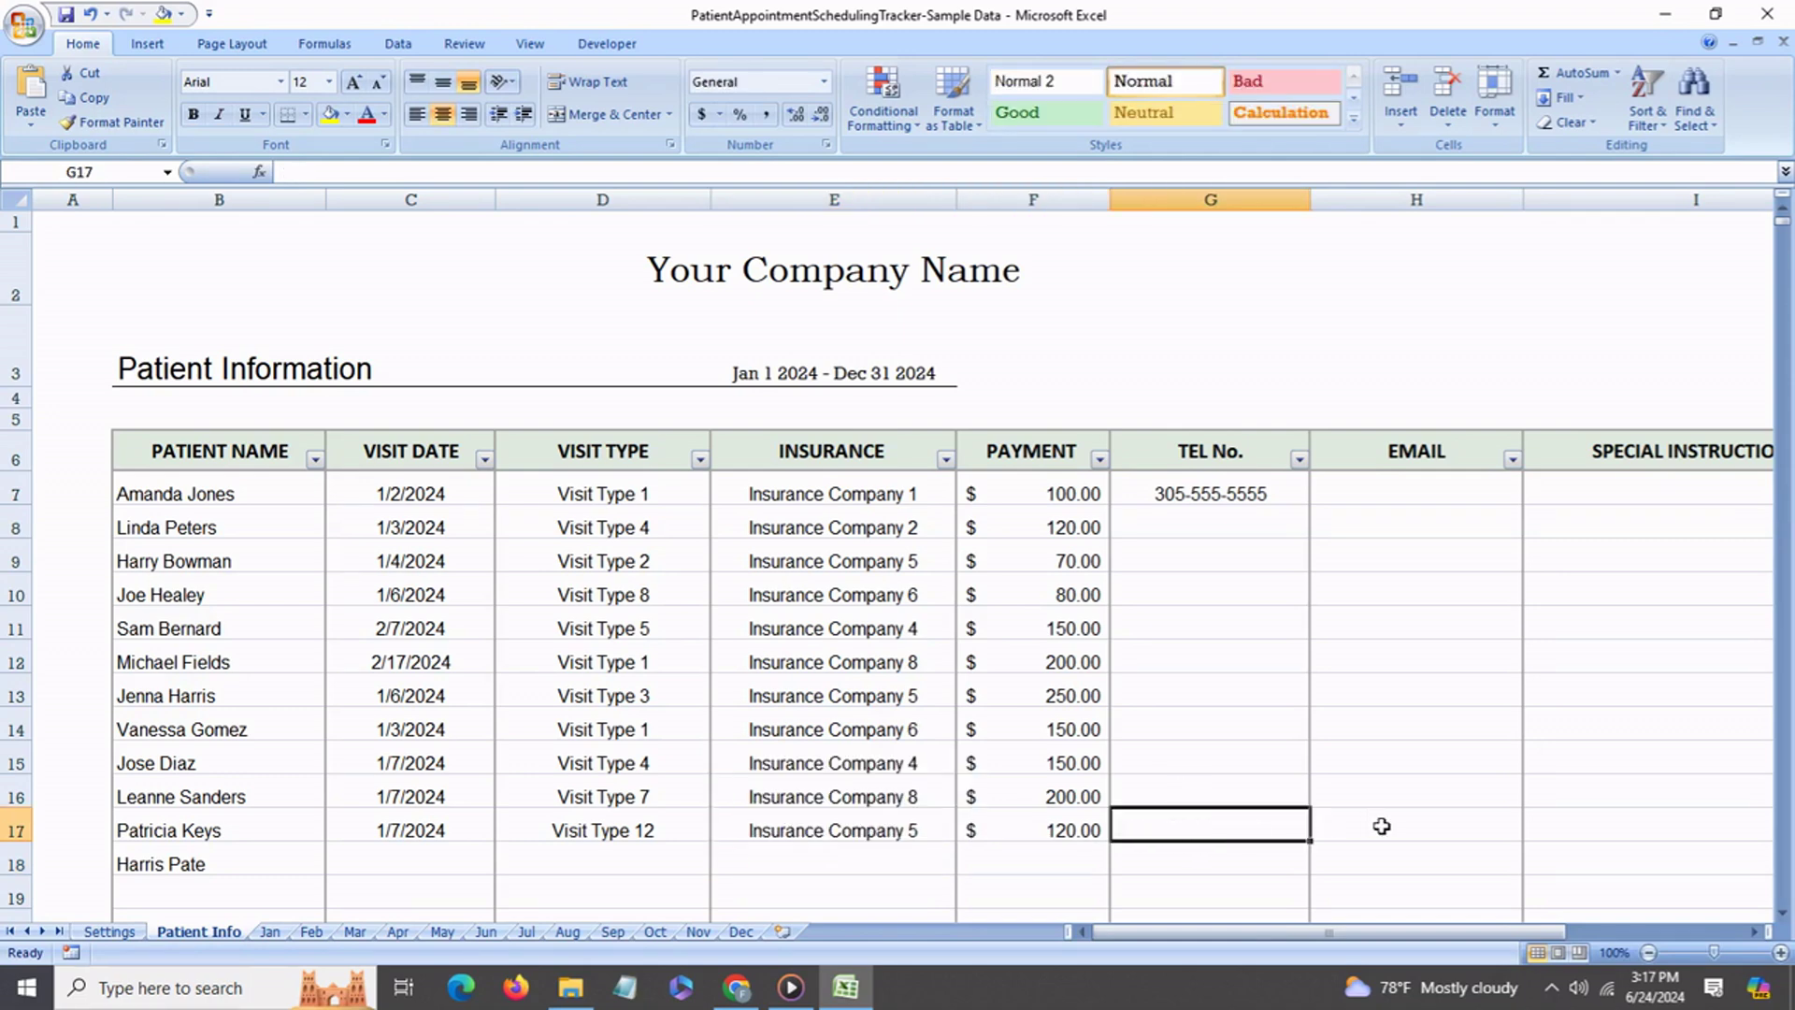
Insert 15 blank rows at rows 510–524 of the Patient Info sheet.
{"action": "left_click_drag", "start_coordinate": [1462, 932], "coordinate": [1580, 932]}
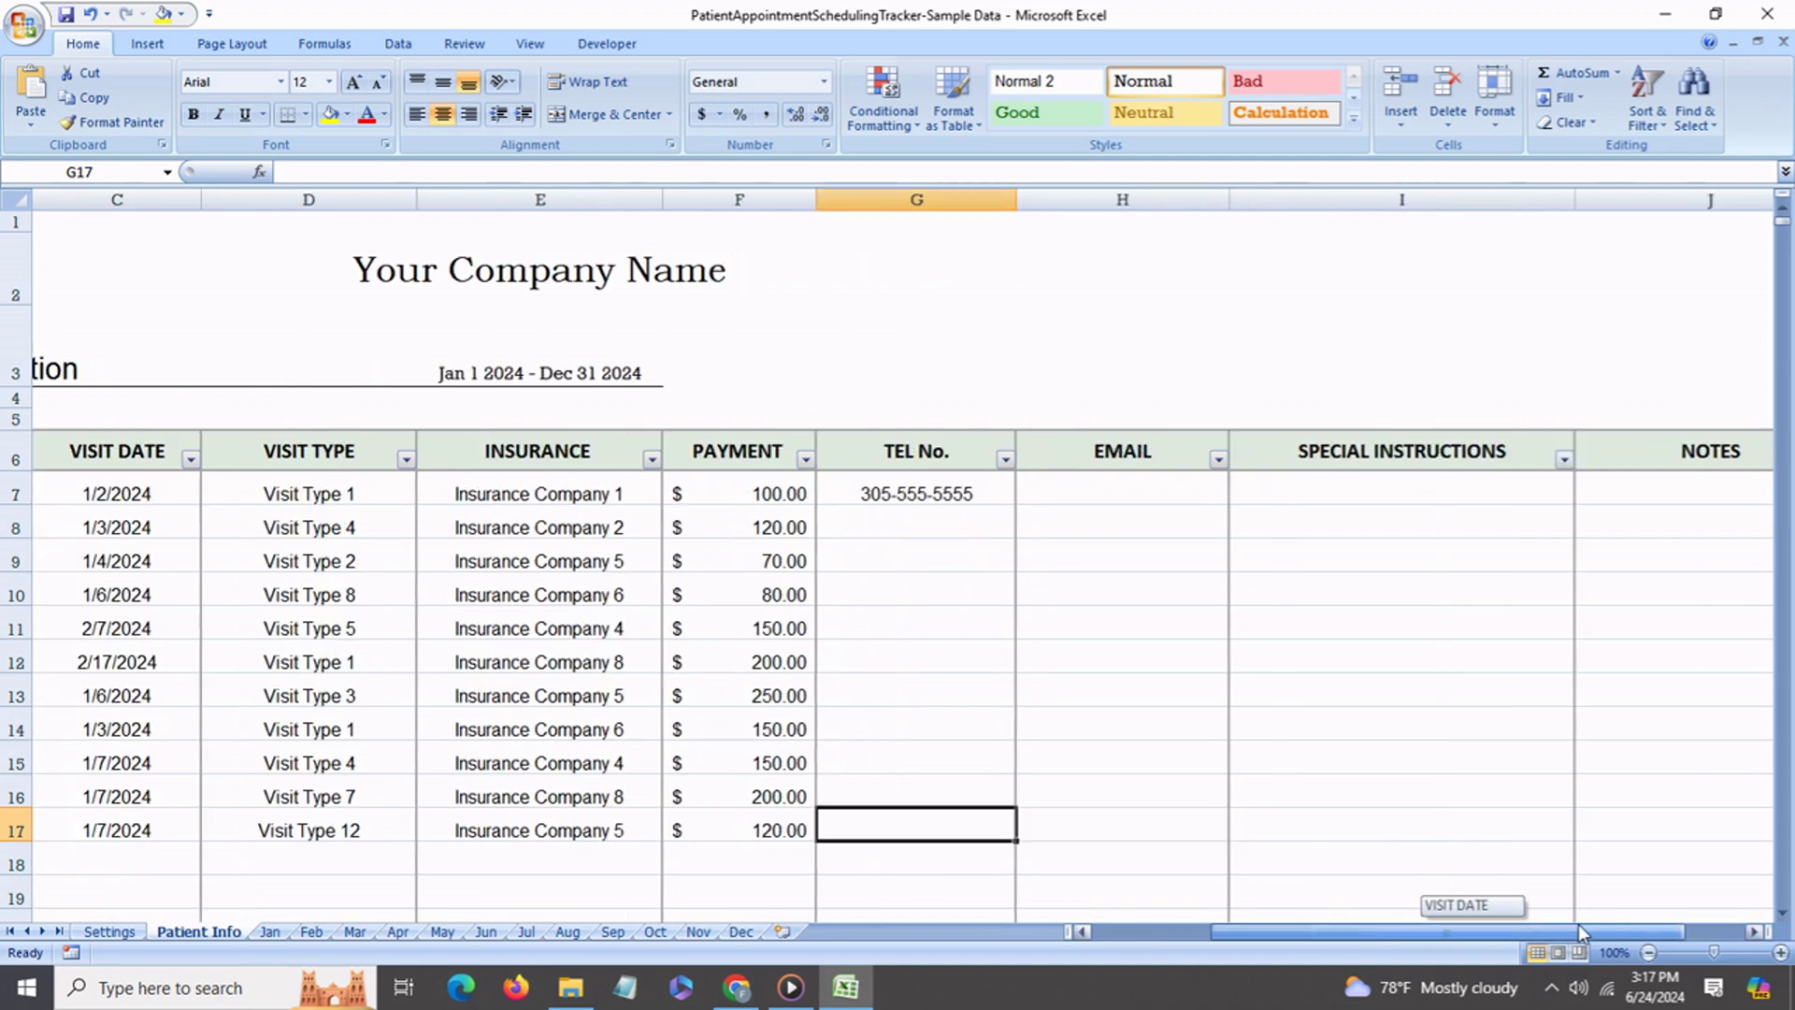
{"action": "scroll", "coordinate": [706, 593], "scroll_direction": "left", "scroll_amount": 2}
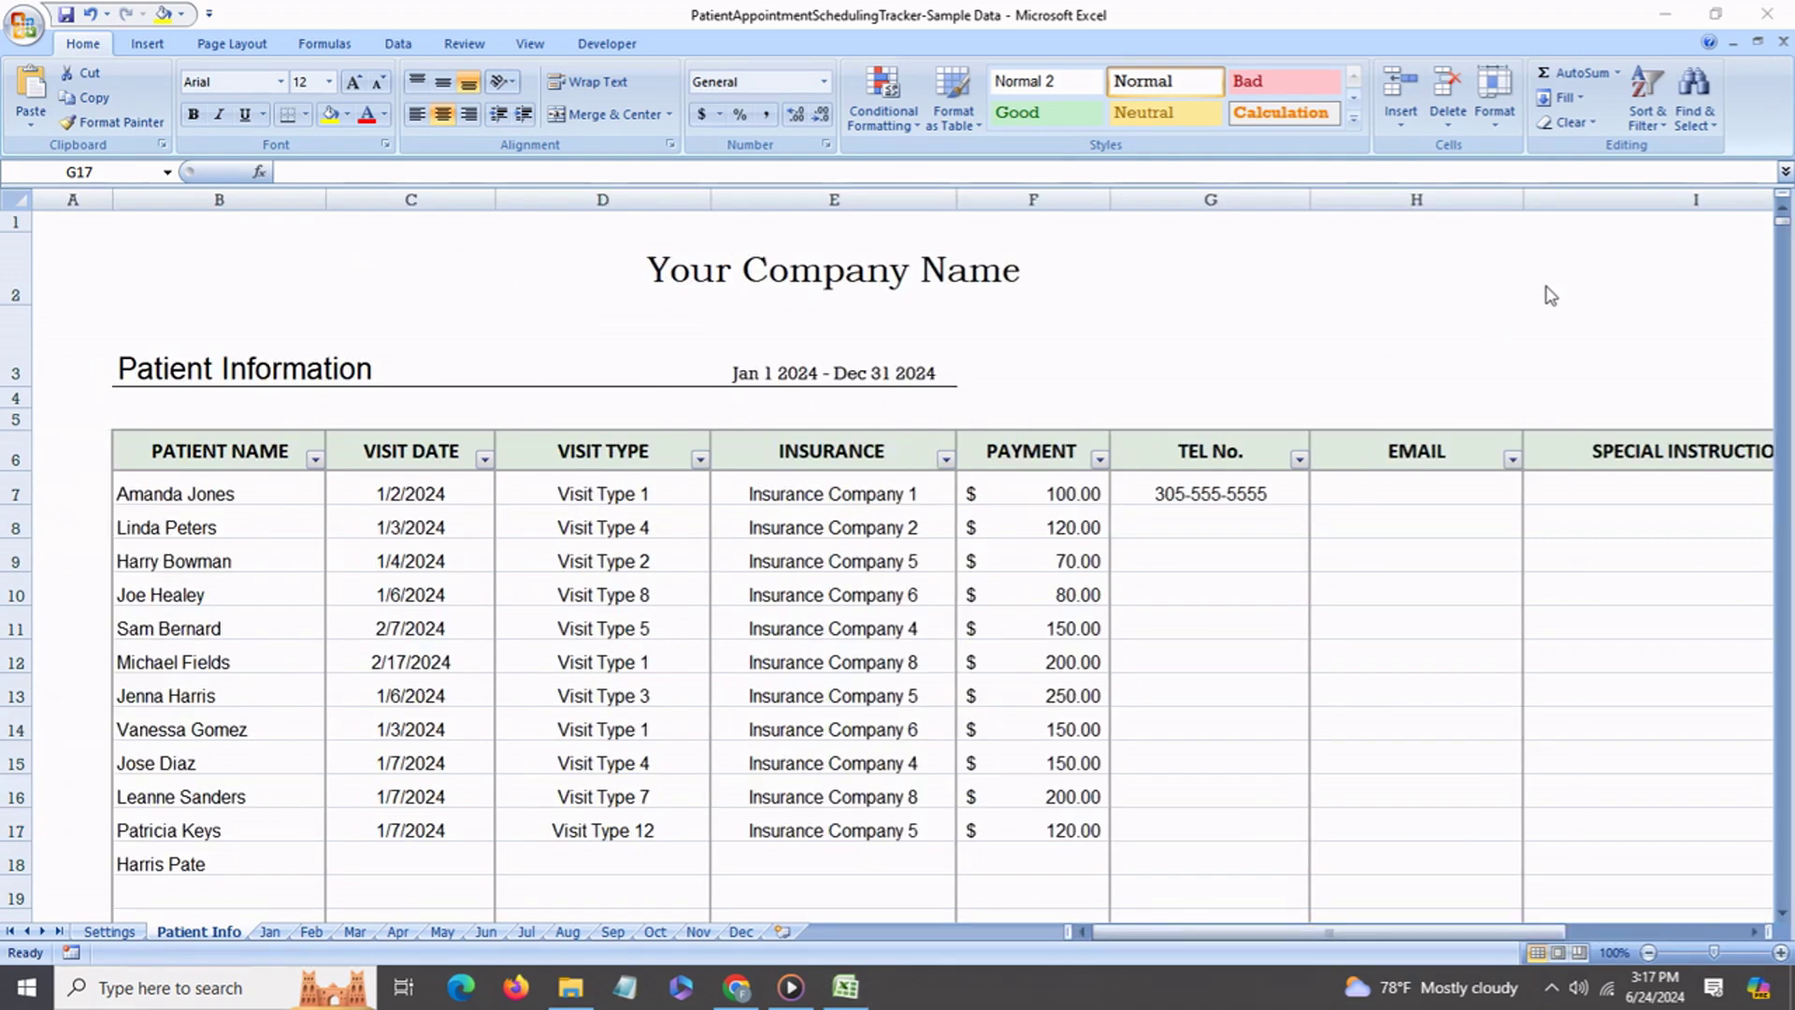
{"action": "left_click", "coordinate": [1782, 224]}
{"action": "left_click_drag", "start_coordinate": [1782, 224], "coordinate": [1763, 396]}
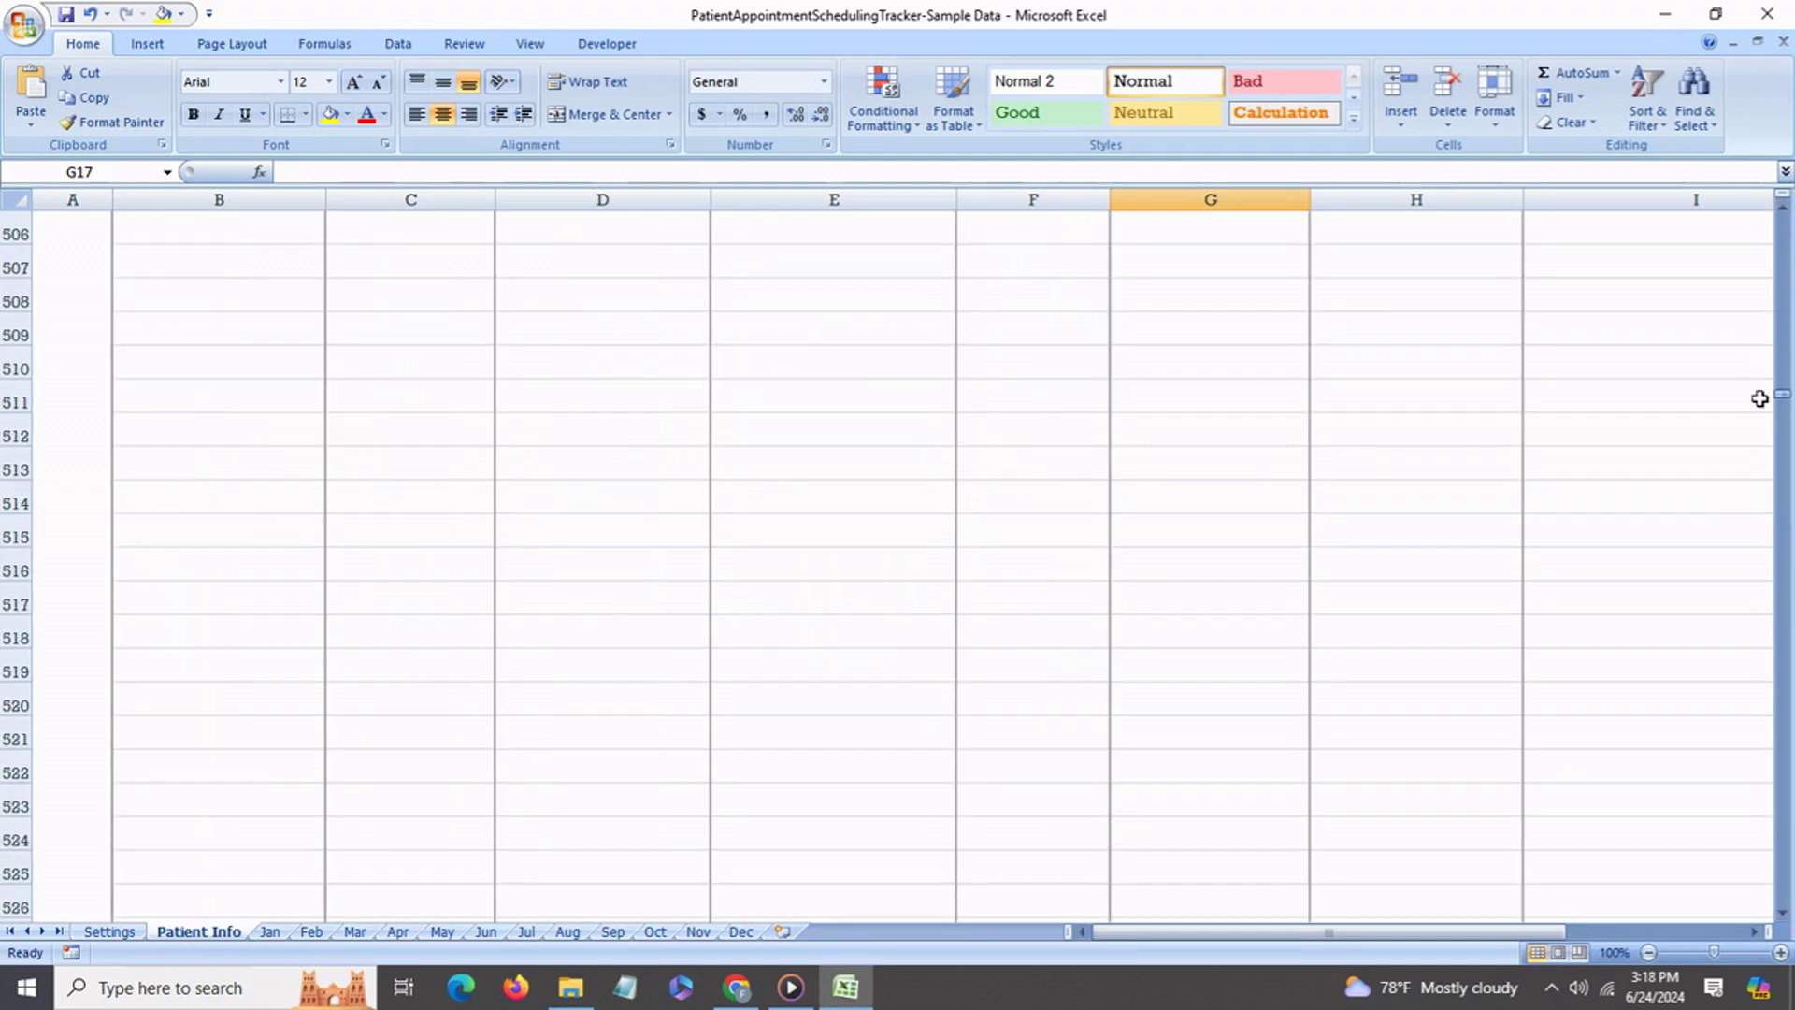
{"action": "left_click", "coordinate": [36, 382]}
{"action": "left_click_drag", "start_coordinate": [35, 382], "coordinate": [17, 849]}
{"action": "right_click", "coordinate": [75, 684]}
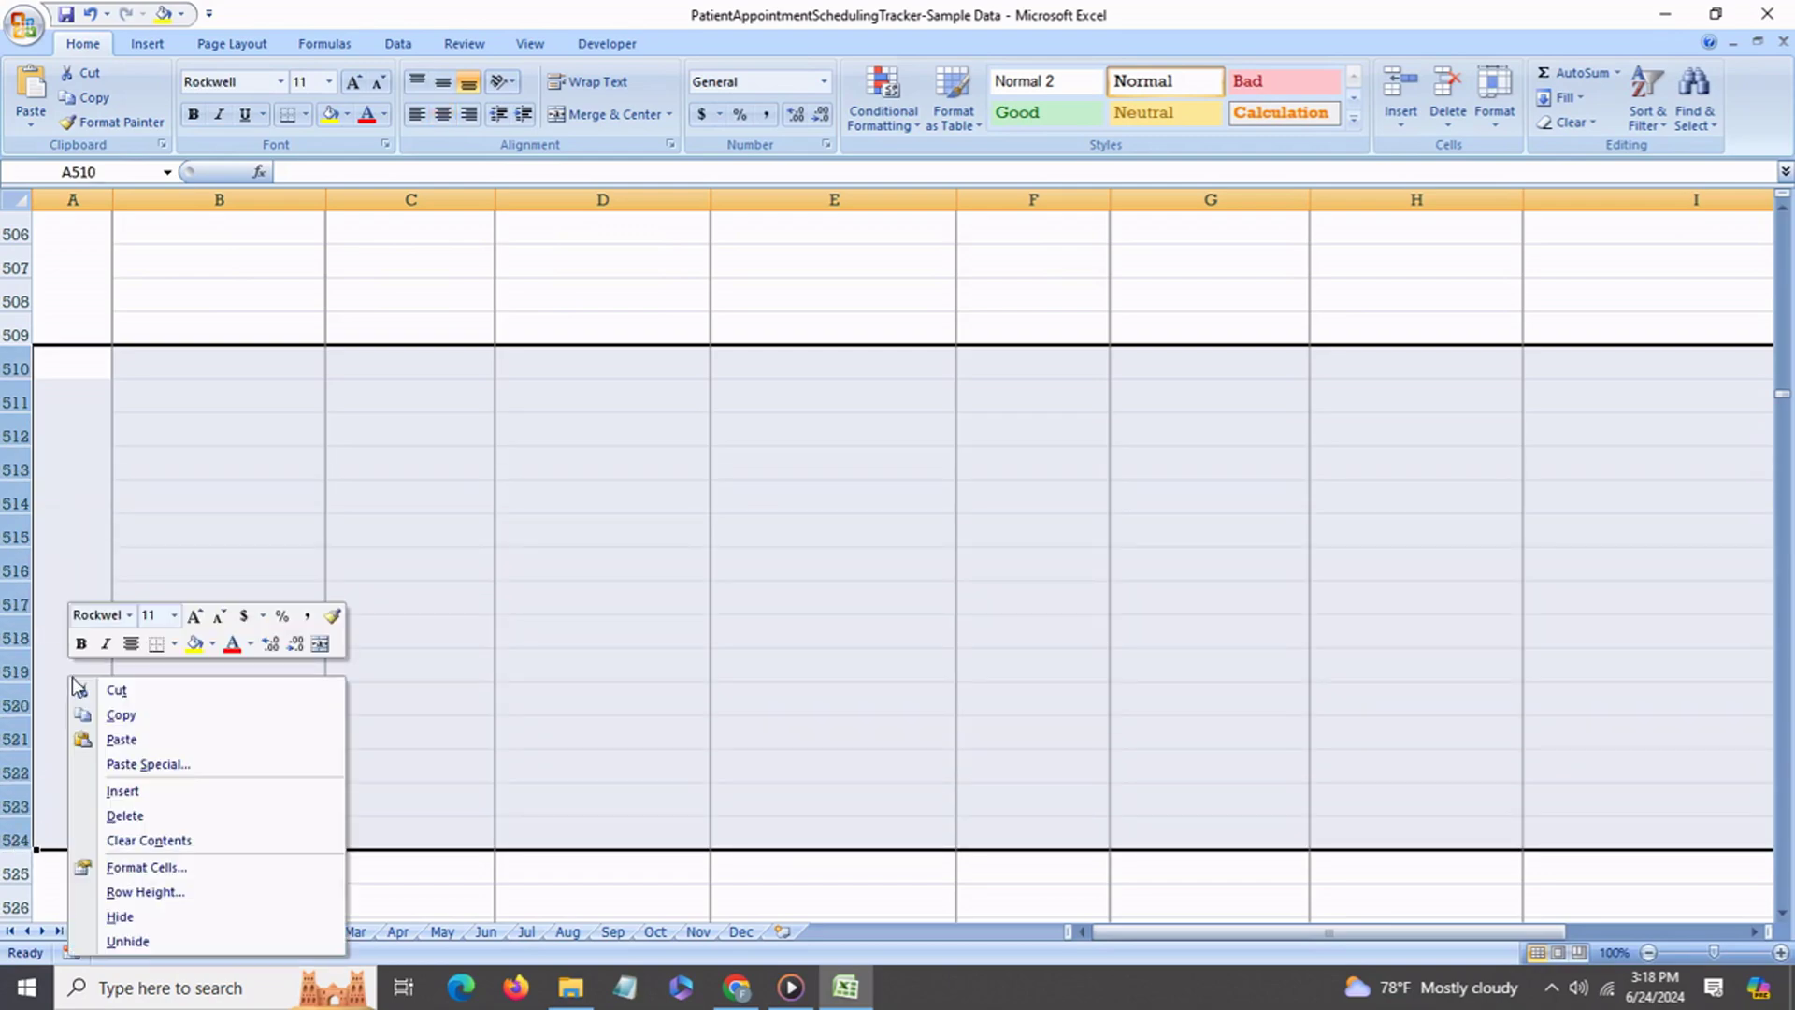
{"action": "left_click", "coordinate": [147, 795]}
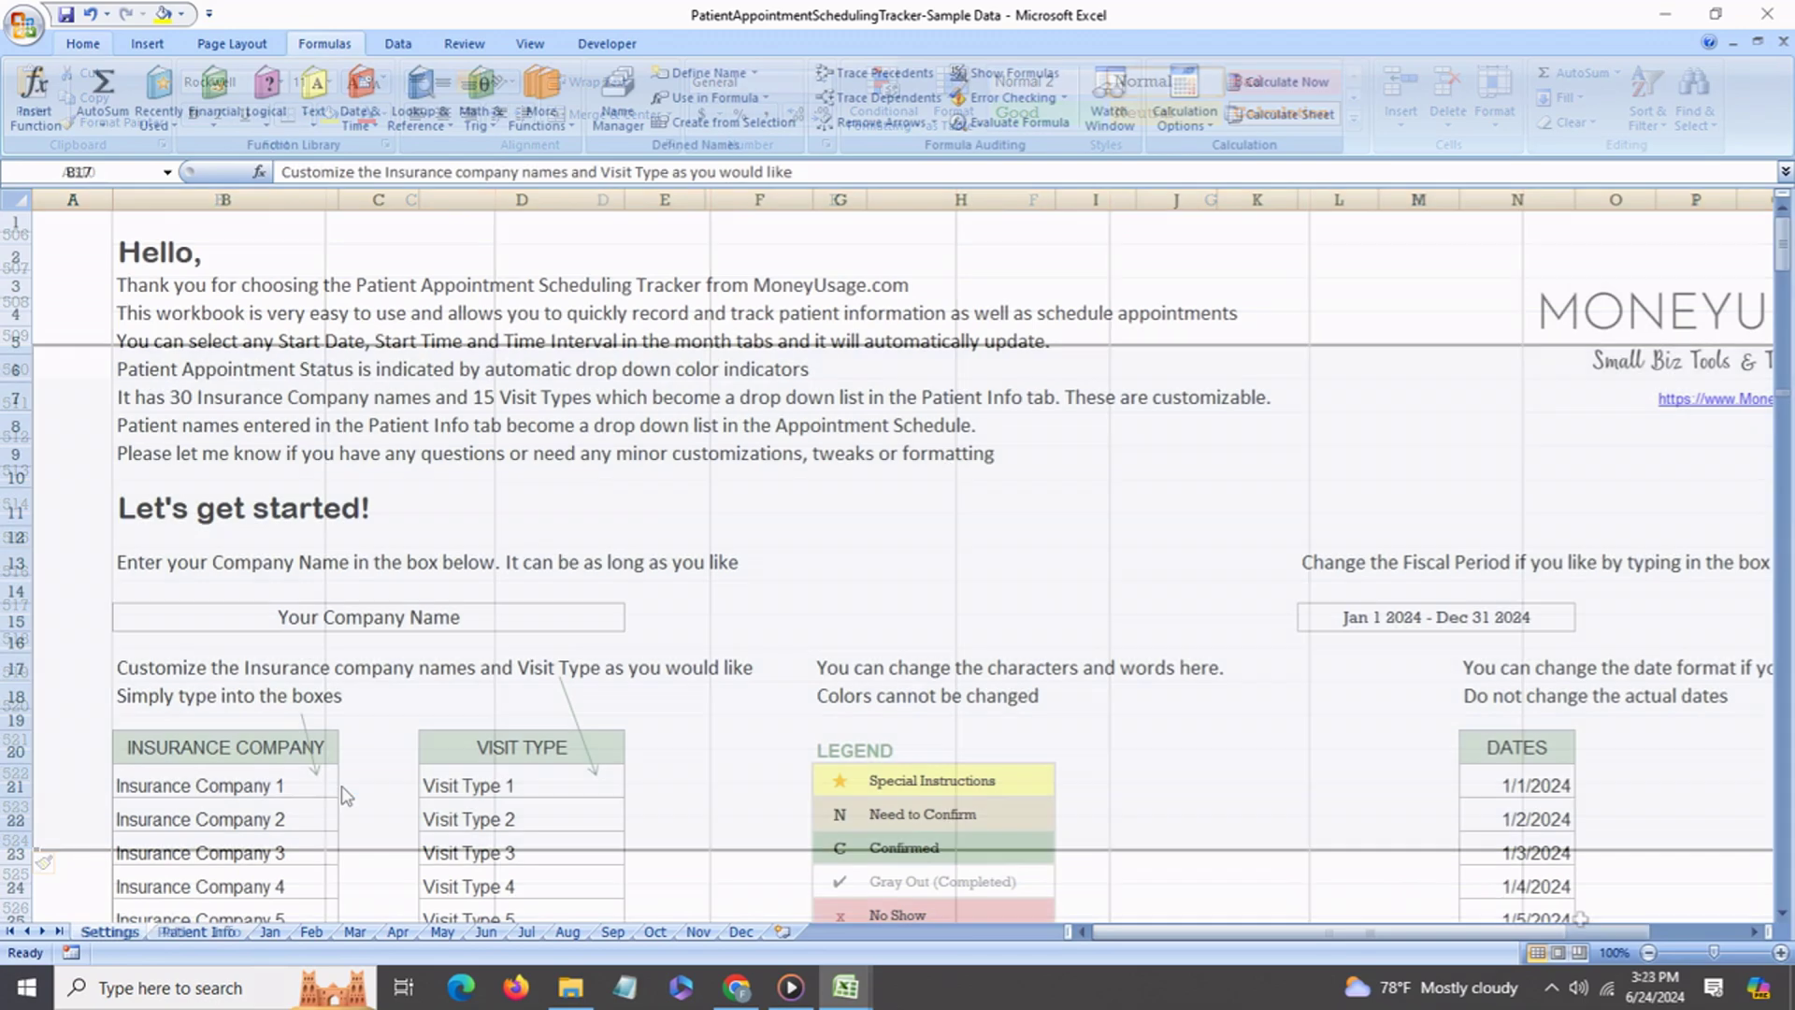
Rename the first insurance company in B21 to Blue Cross Blue Shield.
{"action": "scroll", "coordinate": [346, 795], "scroll_direction": "down", "scroll_amount": 1}
{"action": "scroll", "coordinate": [346, 794], "scroll_direction": "down", "scroll_amount": 3}
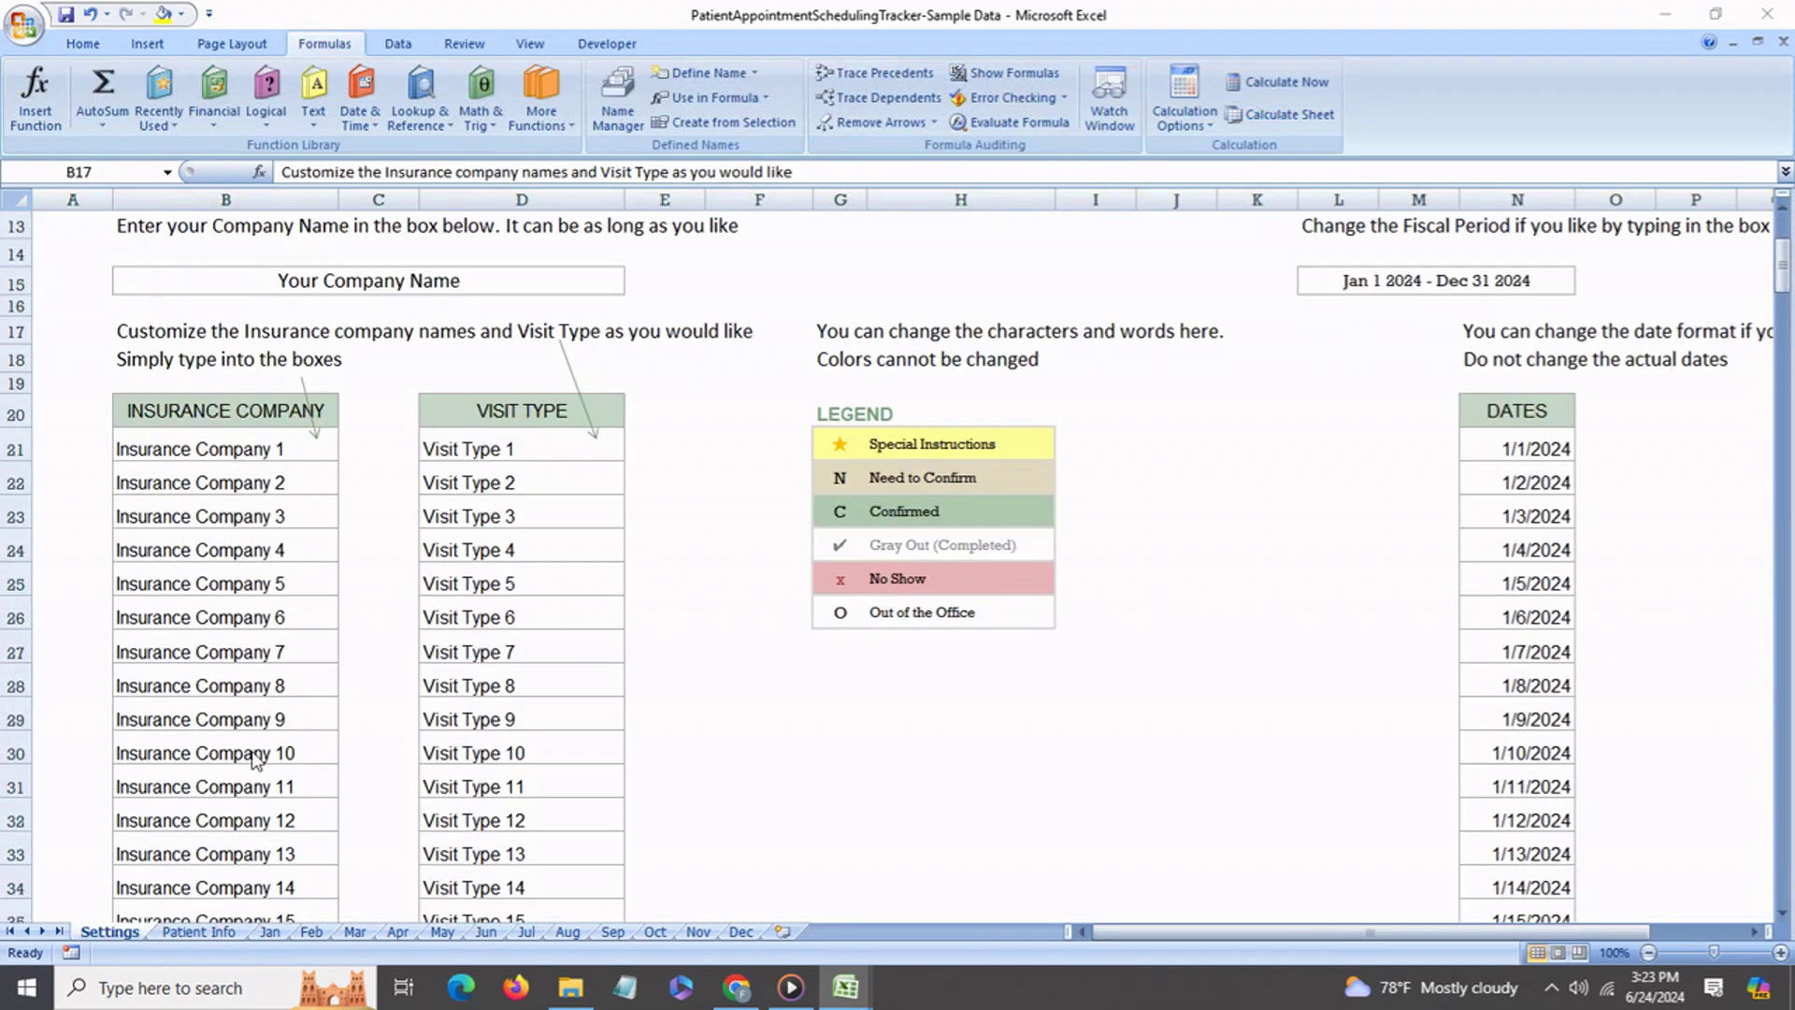
{"action": "scroll", "coordinate": [252, 759], "scroll_direction": "down", "scroll_amount": 1}
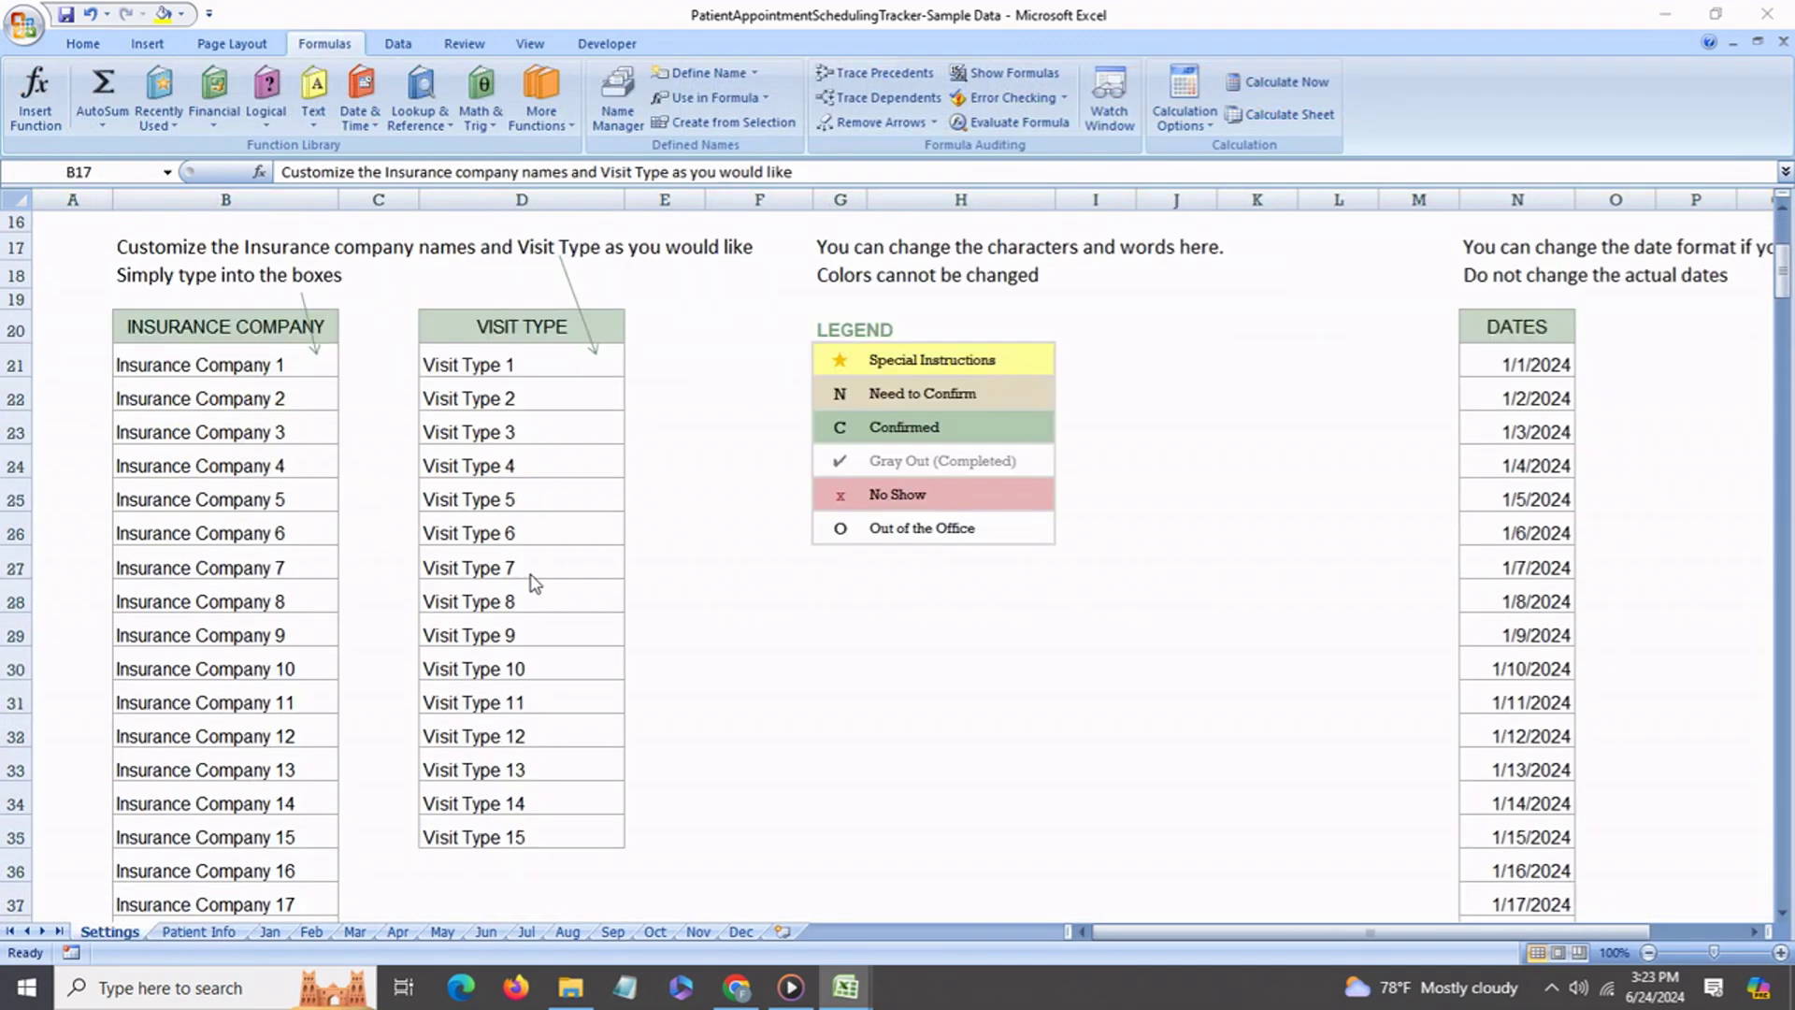
{"action": "left_click", "coordinate": [260, 367]}
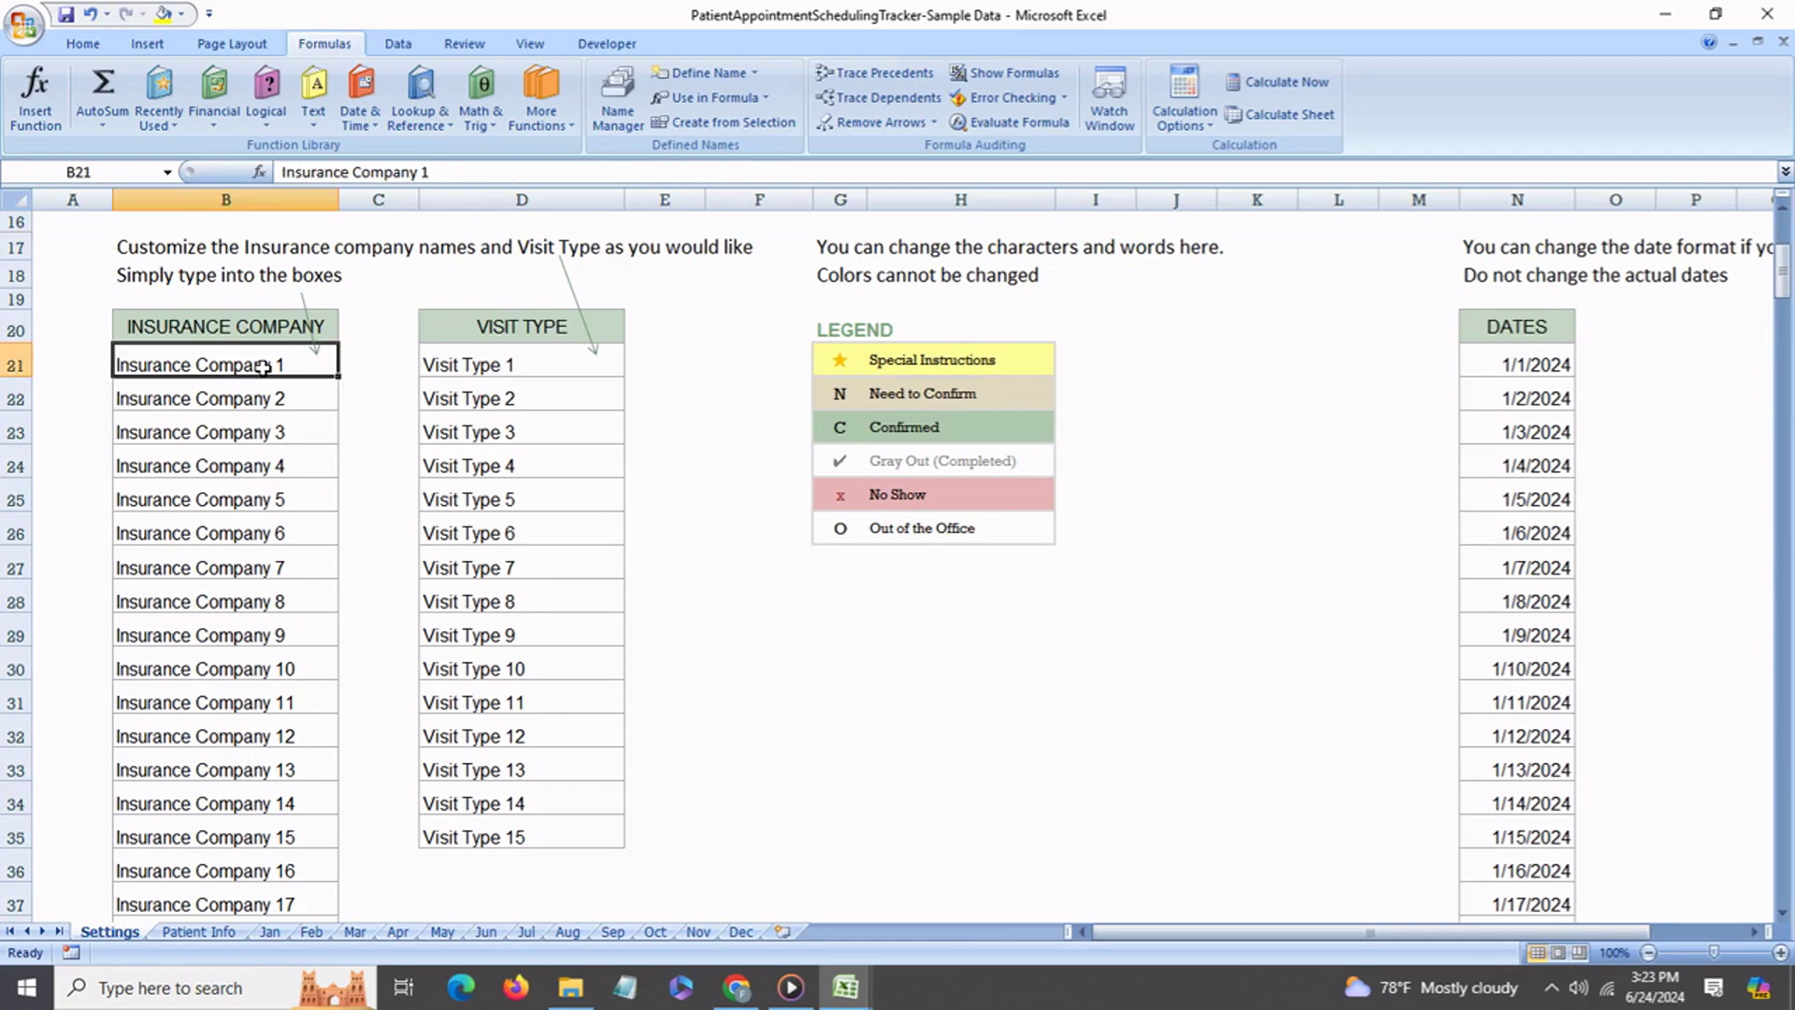
{"action": "type", "text": "Blue "}
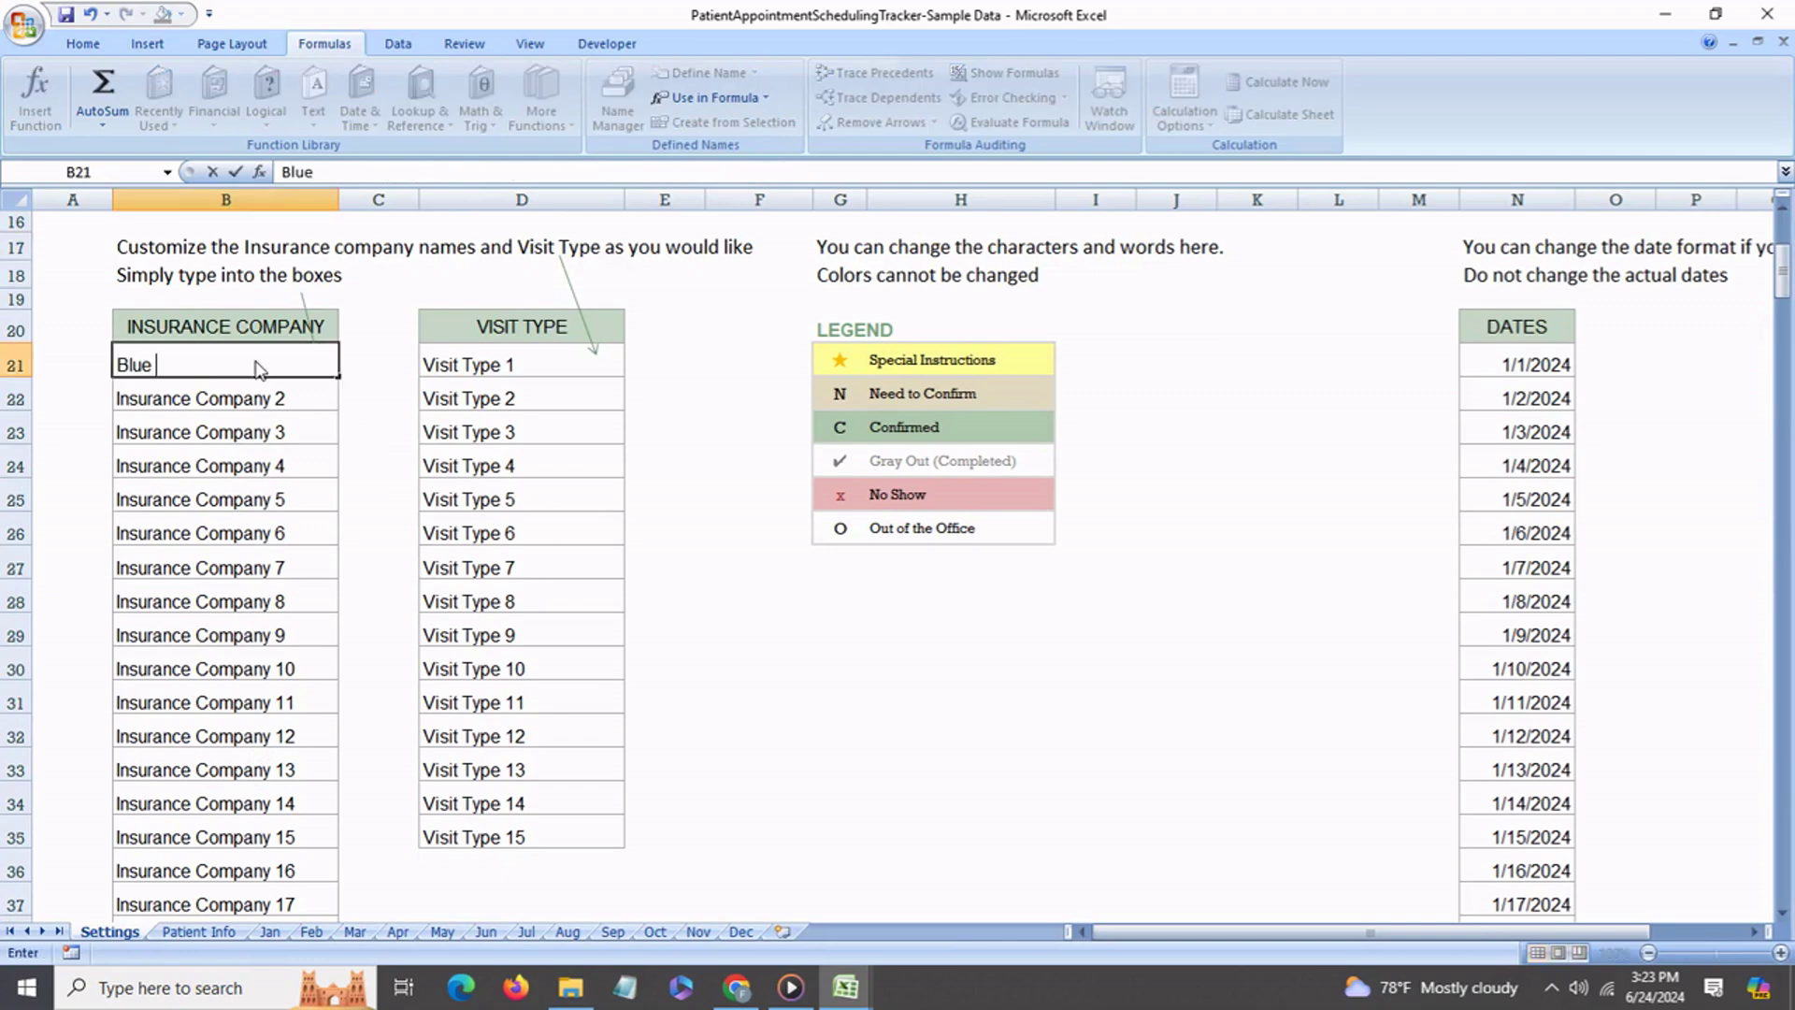
{"action": "type", "text": "Bross Blue Shield"}
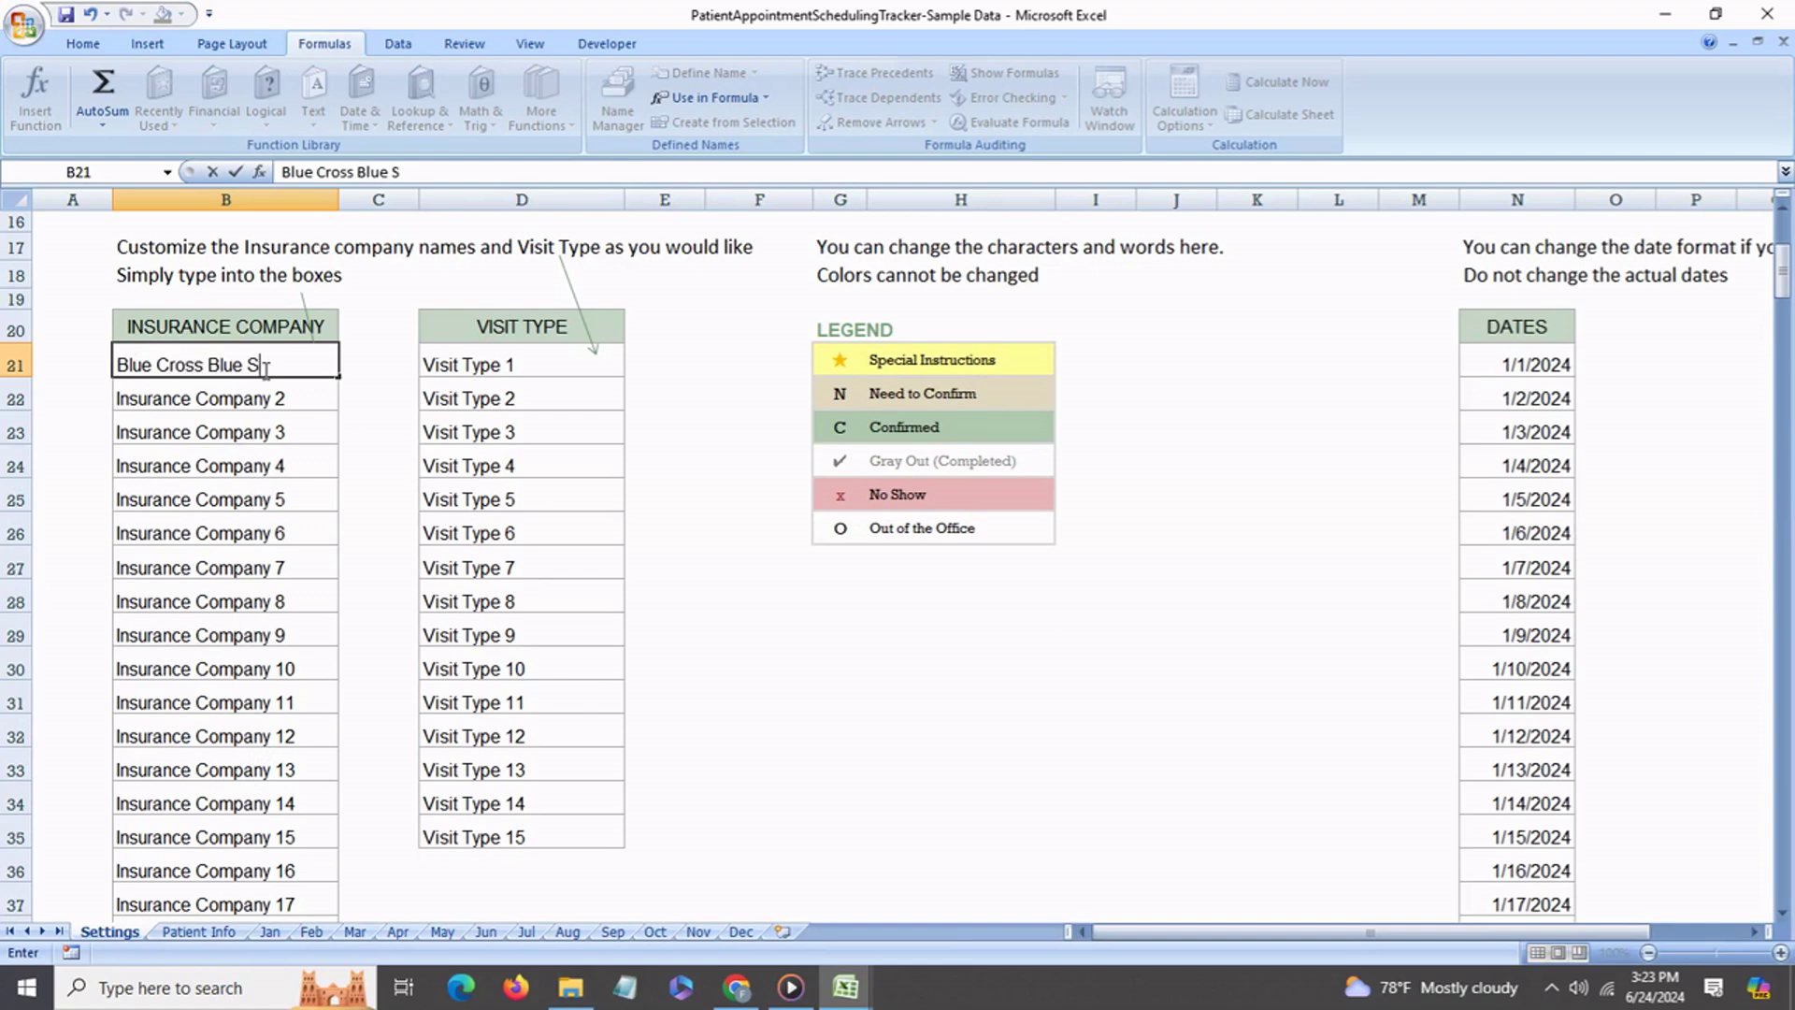
{"action": "left_click", "coordinate": [514, 365]}
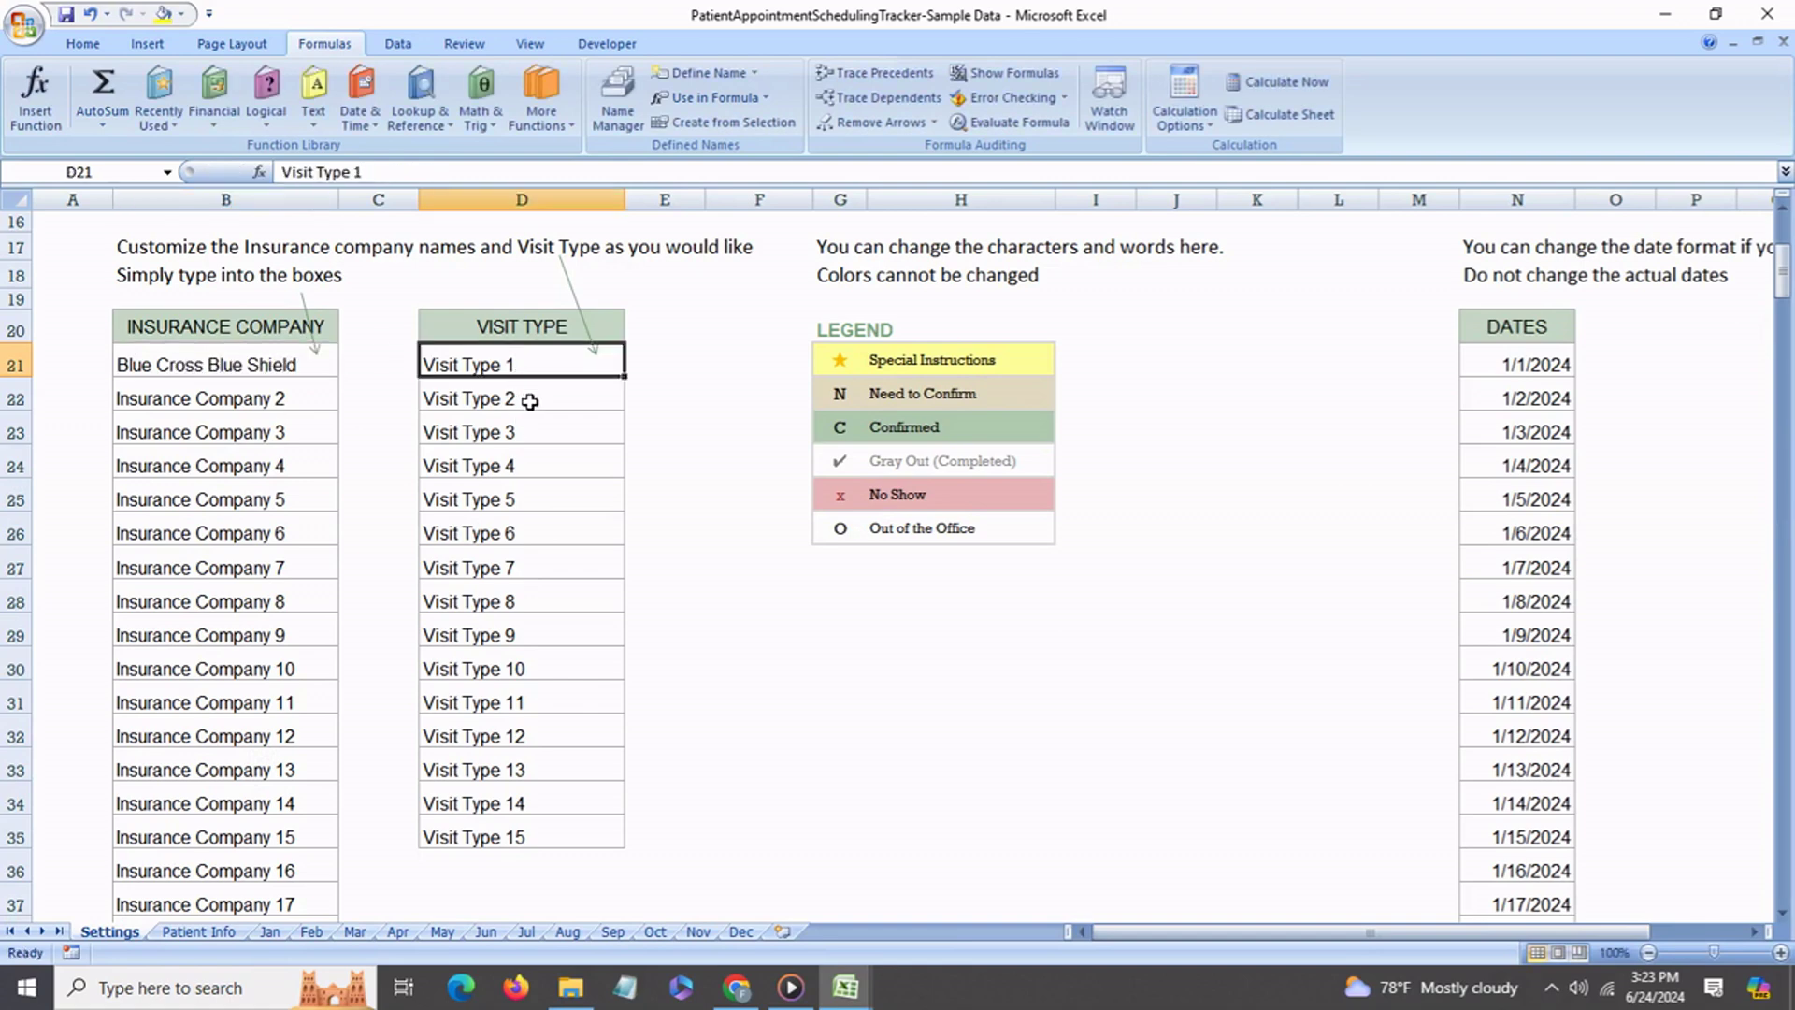
Rename the first visit type in D21 to Consultation.
{"action": "type", "text": "Consulati"}
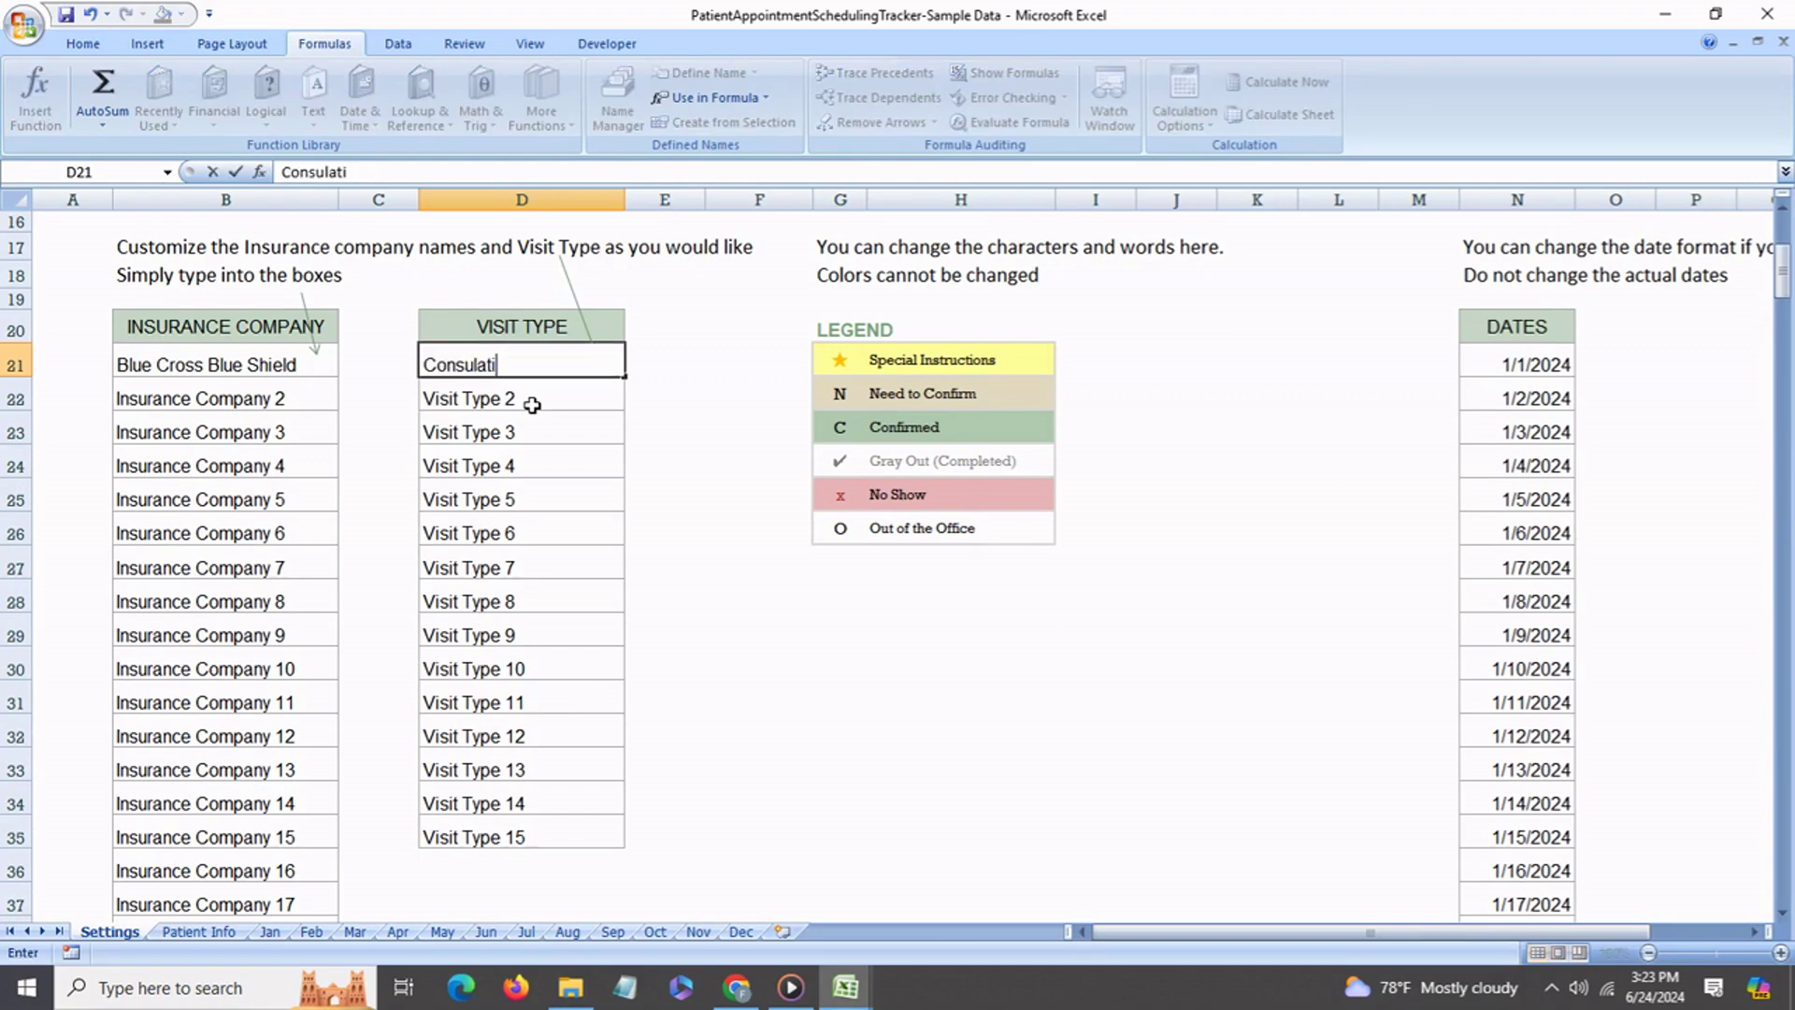
{"action": "key", "text": "BackSpace"}
{"action": "key", "text": "BackSpace"}
{"action": "type", "text": "tation"}
{"action": "left_click", "coordinate": [532, 404]}
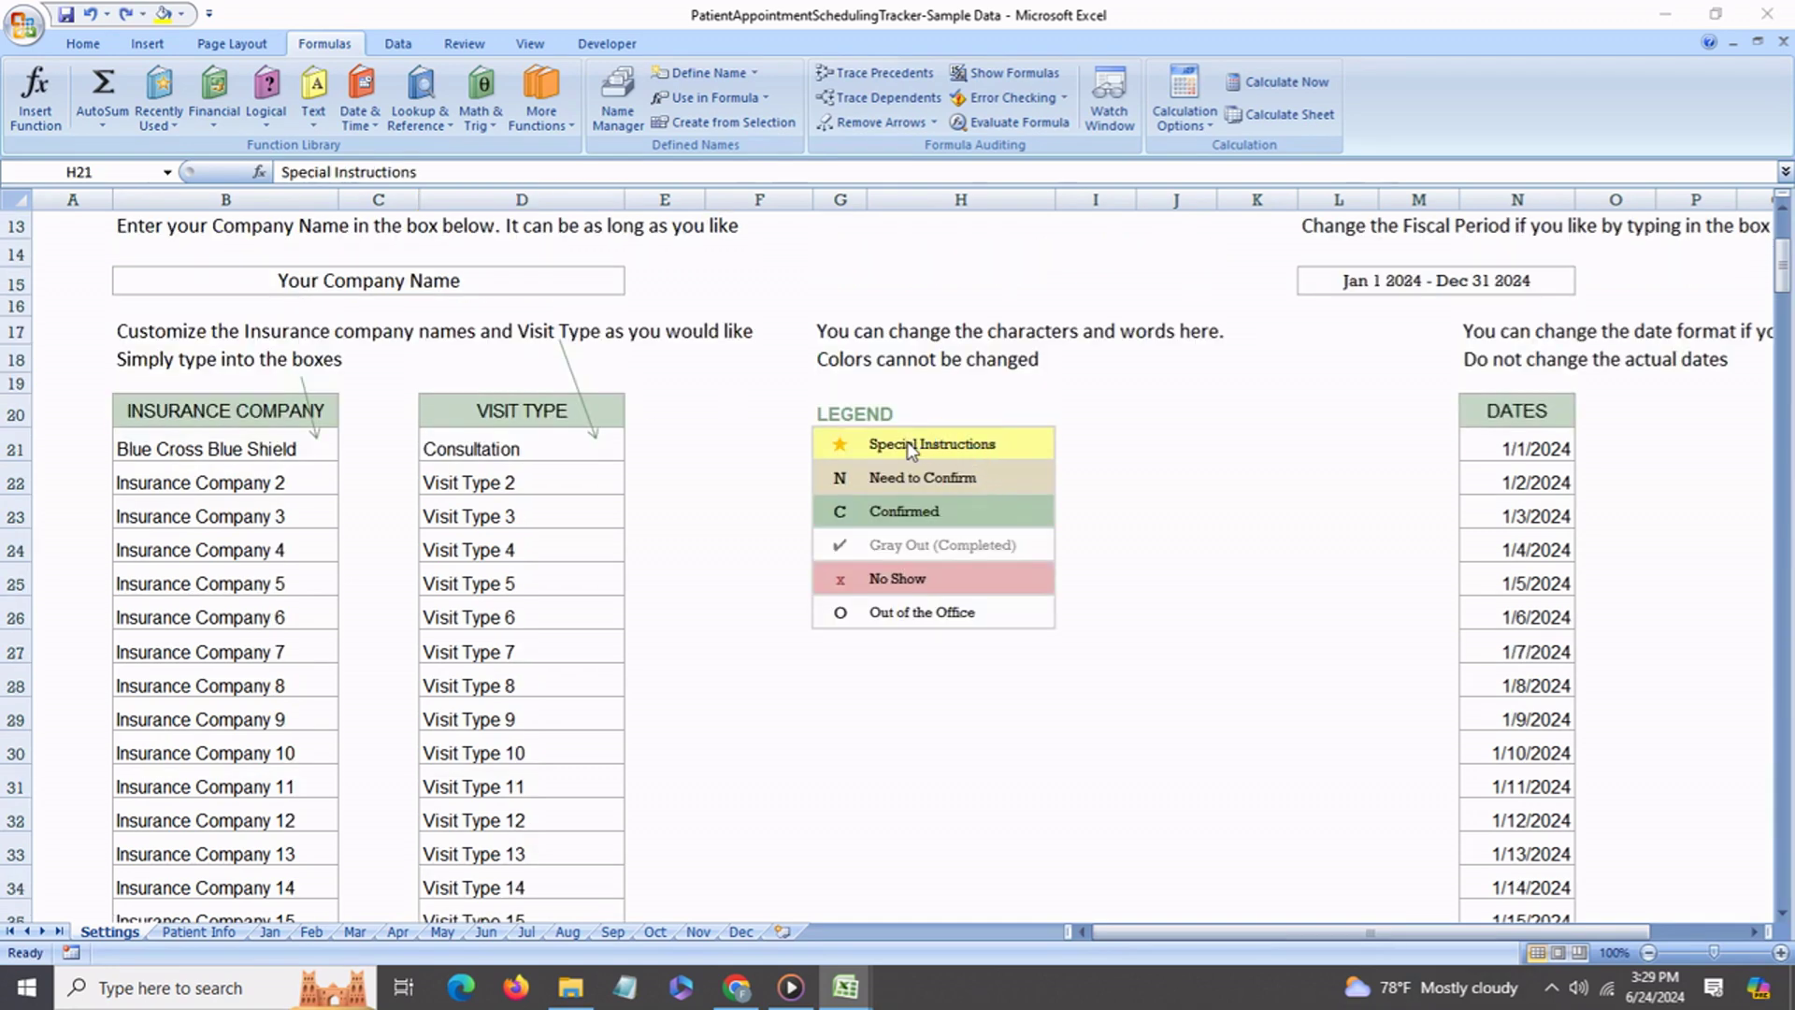
Relabel the Gray Out (Completed) legend entry in H24 as 'Appt complete'.
{"action": "left_click", "coordinate": [913, 450]}
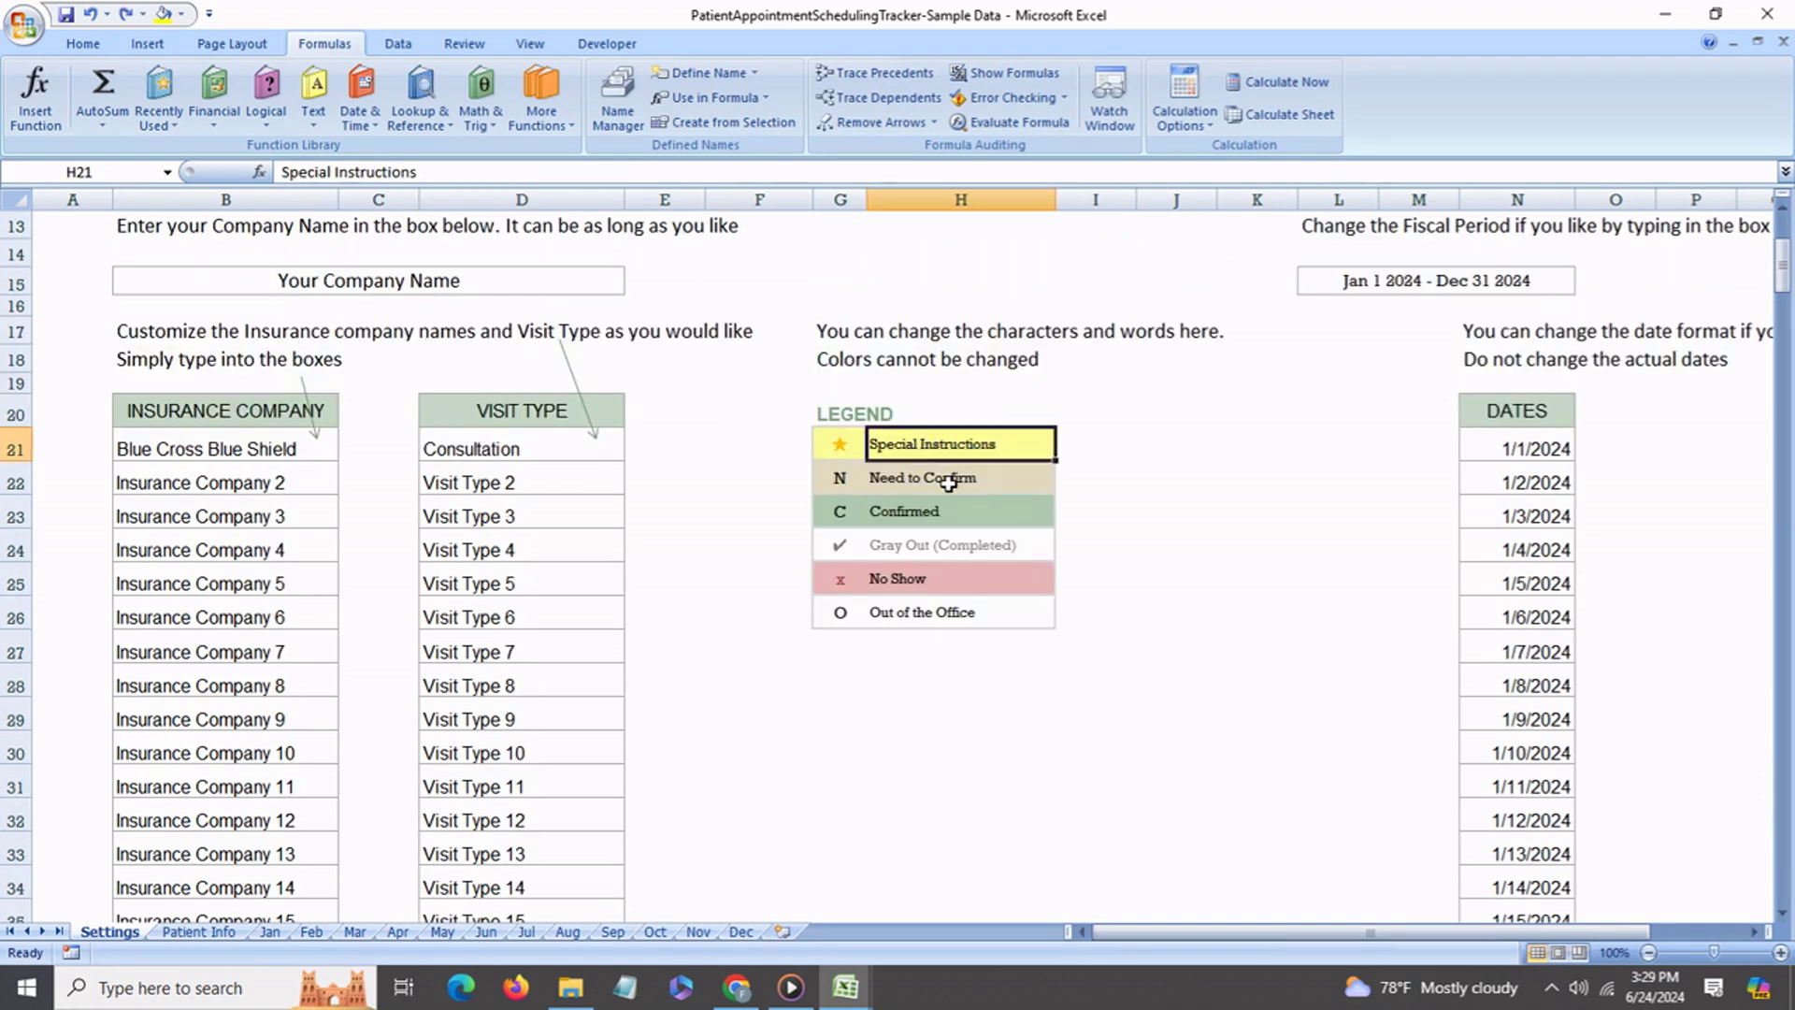
{"action": "left_click", "coordinate": [949, 483]}
{"action": "left_click", "coordinate": [951, 512]}
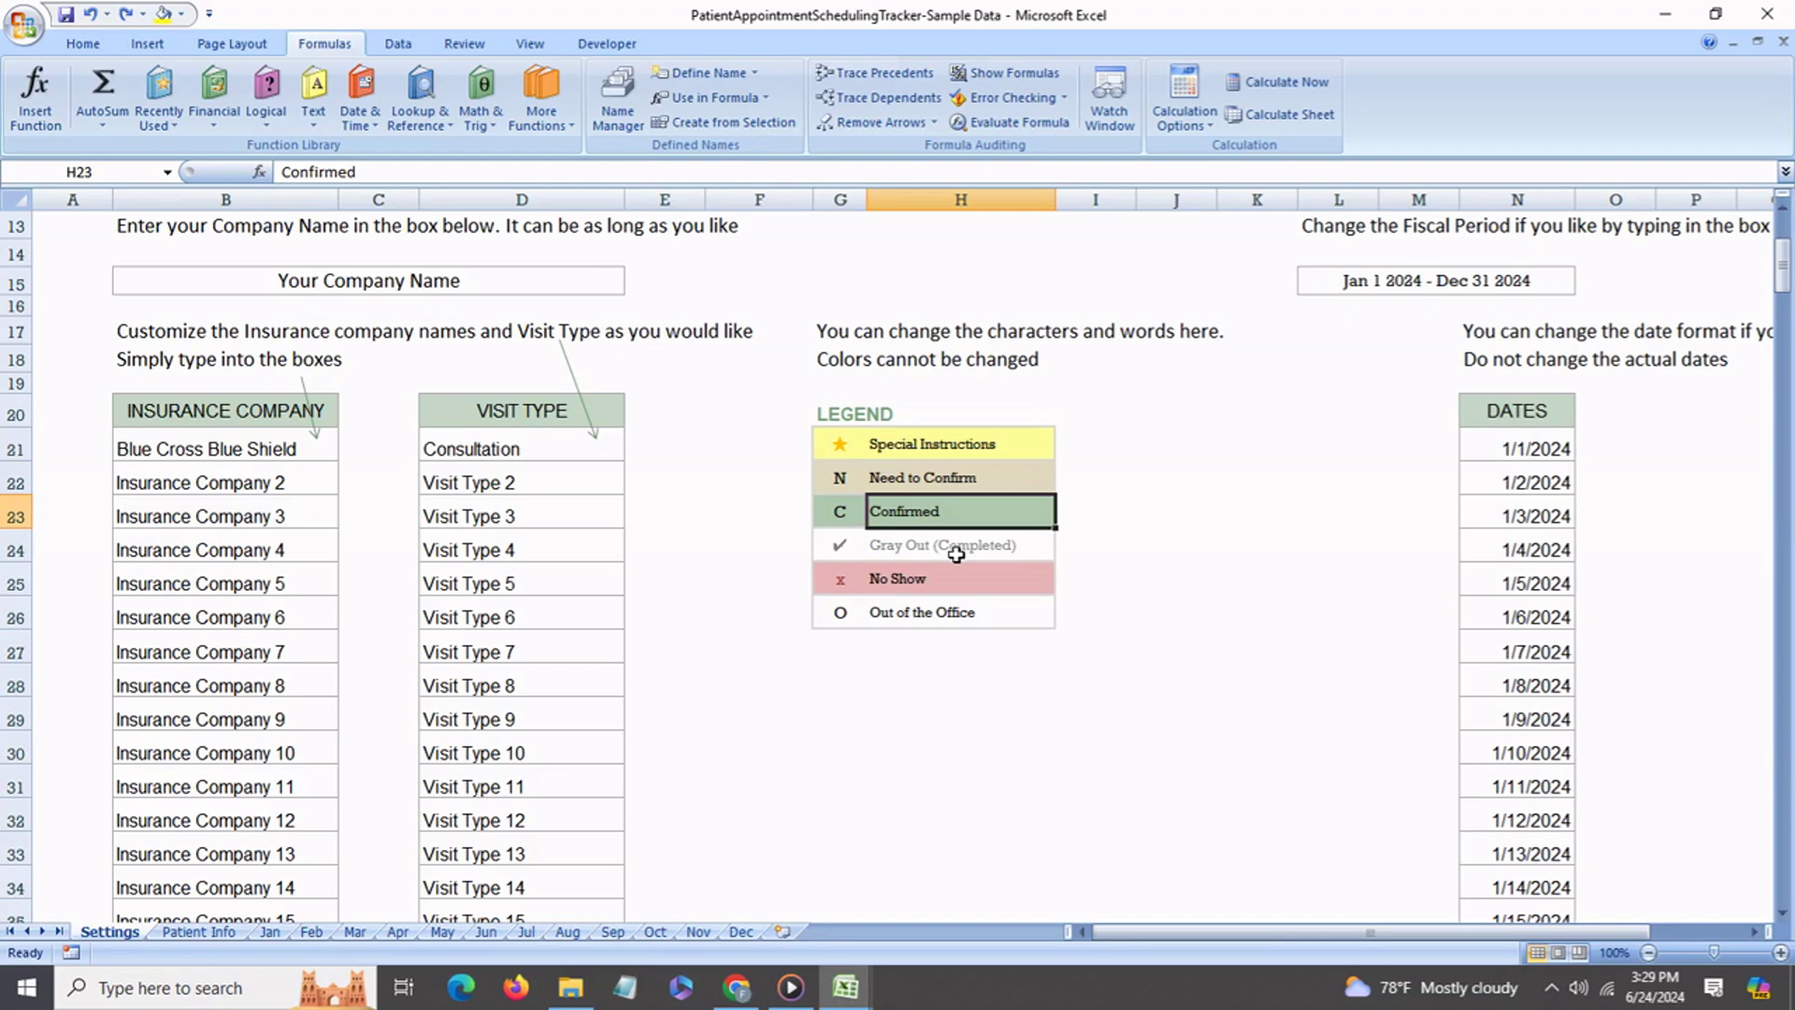
{"action": "left_click", "coordinate": [955, 554]}
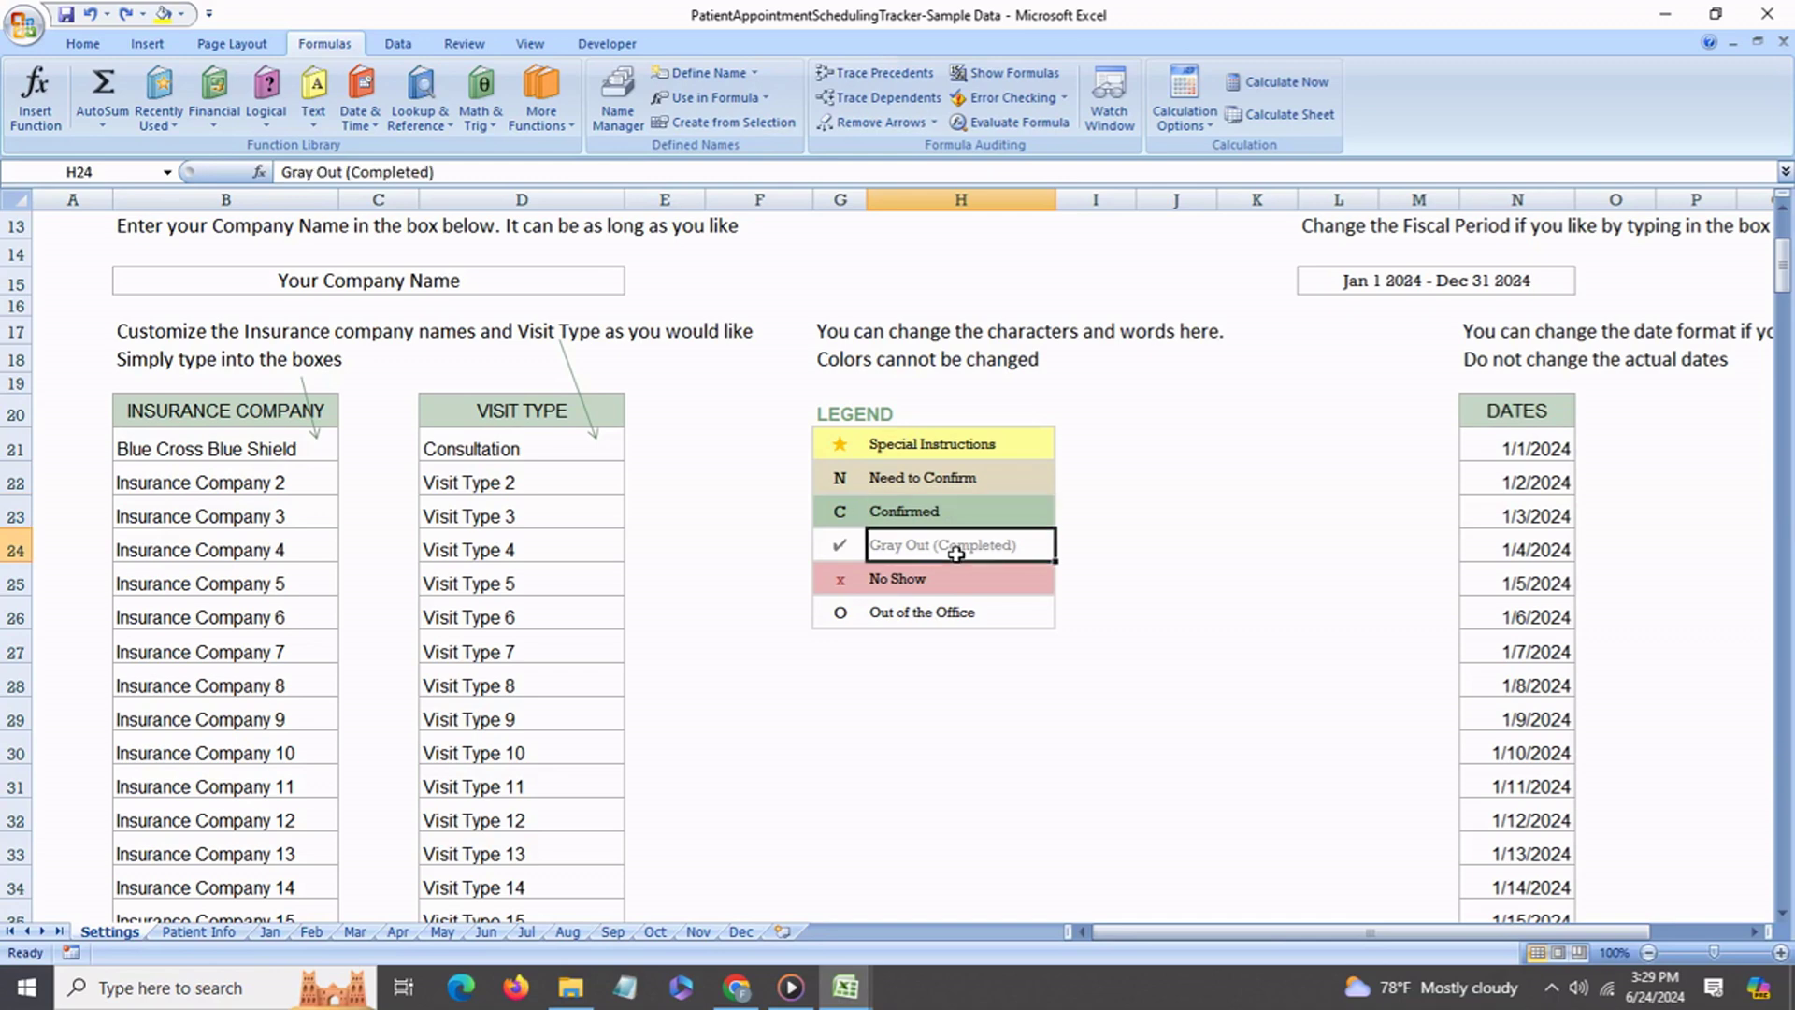
{"action": "type", "text": "Appt "}
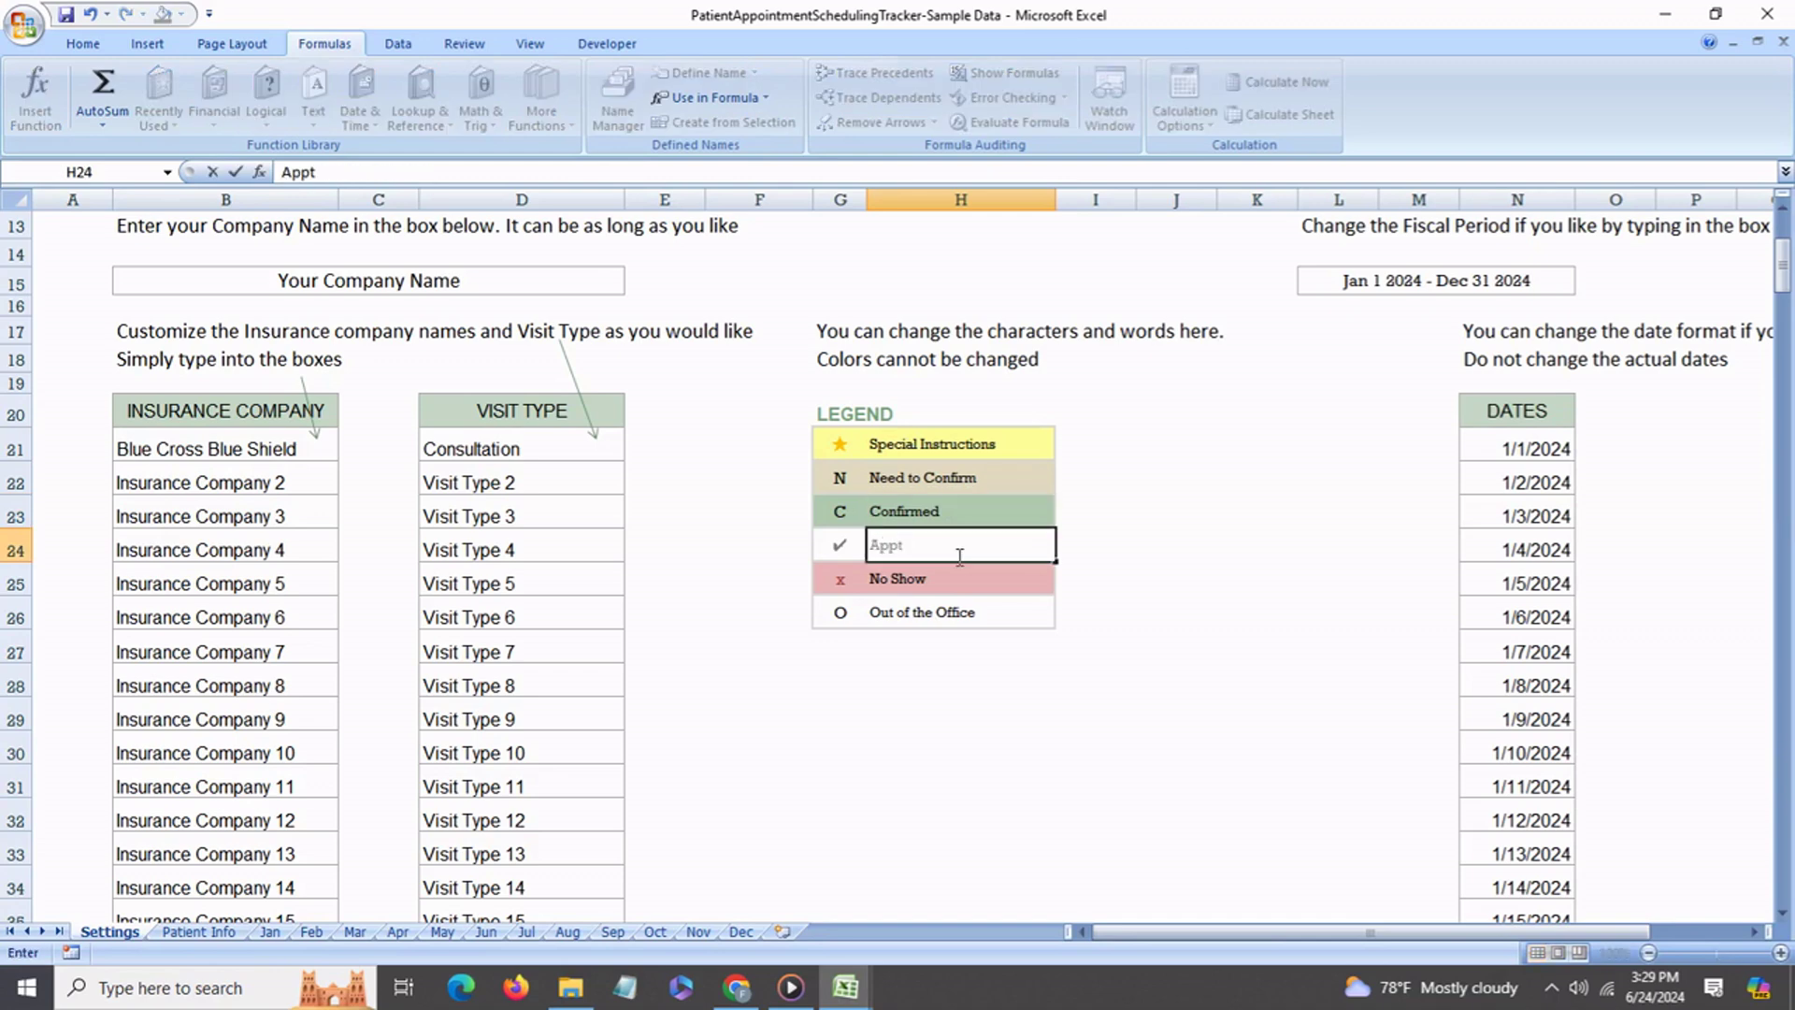
{"action": "type", "text": "complete"}
{"action": "left_click", "coordinate": [1113, 512]}
Replace the Need to Confirm symbol N in G22 with H.
{"action": "left_click", "coordinate": [837, 479]}
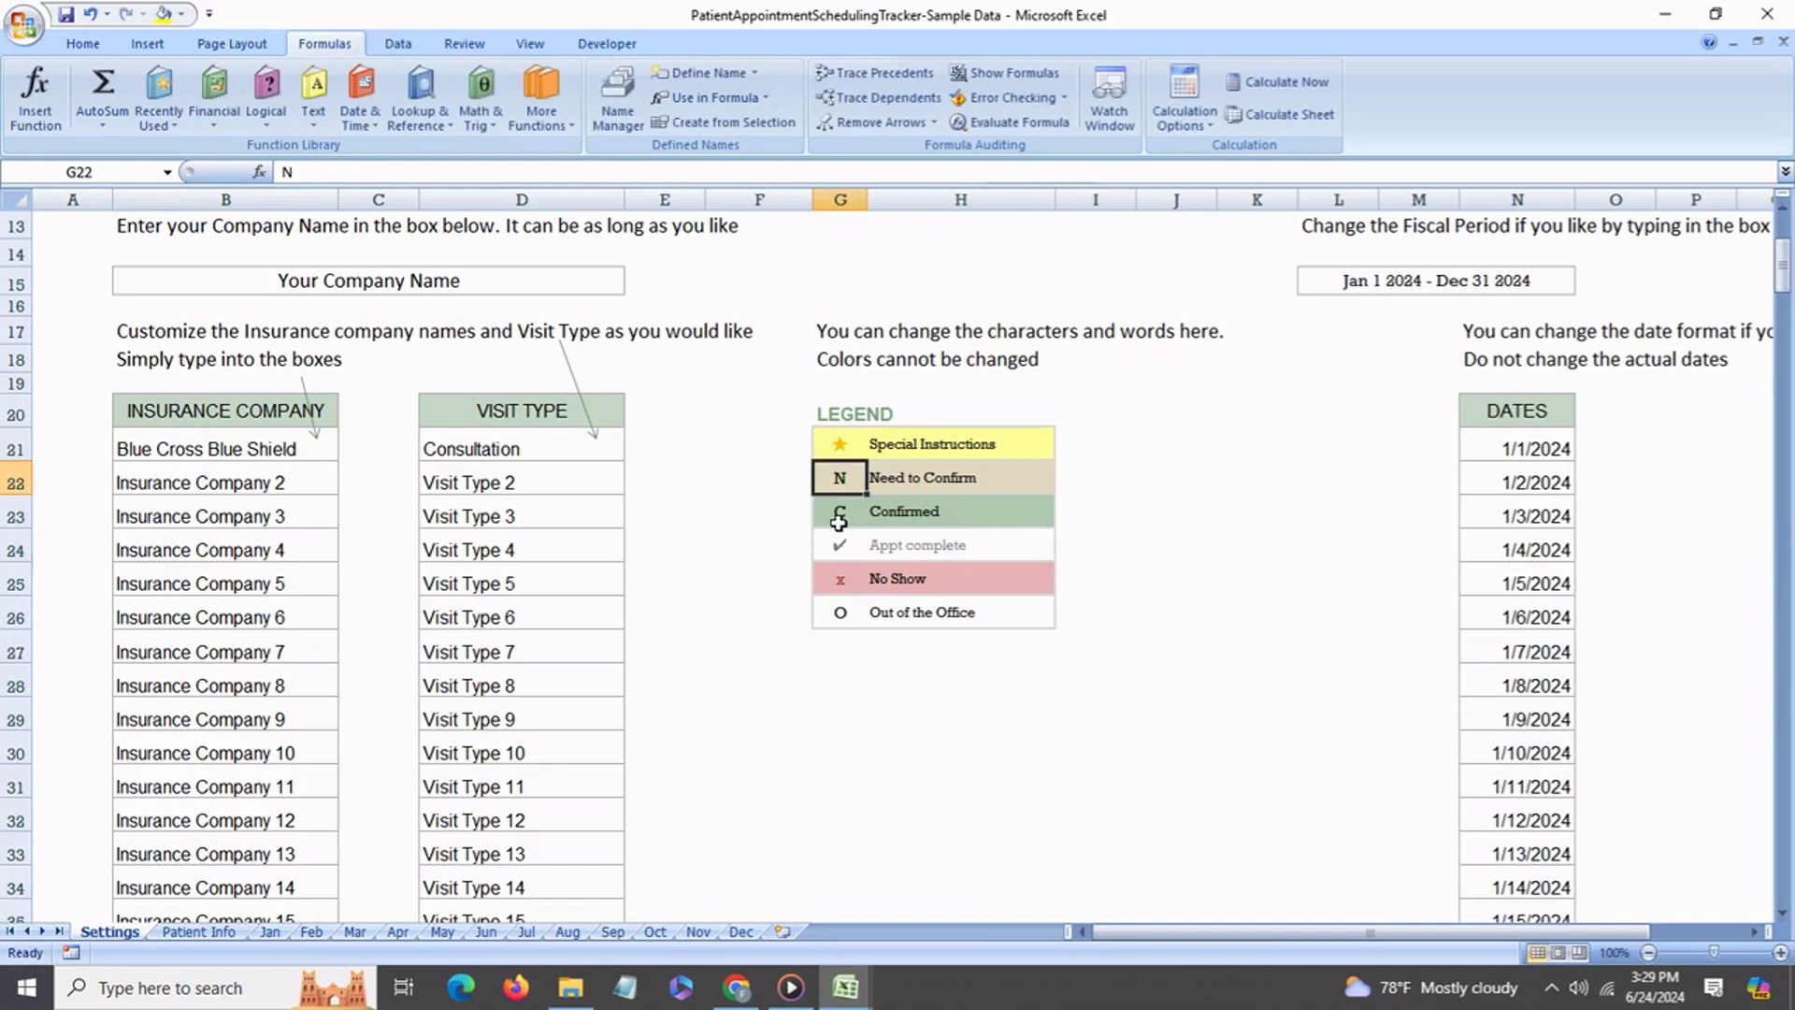
{"action": "left_click", "coordinate": [838, 520]}
{"action": "left_click", "coordinate": [845, 482]}
{"action": "type", "text": "H"}
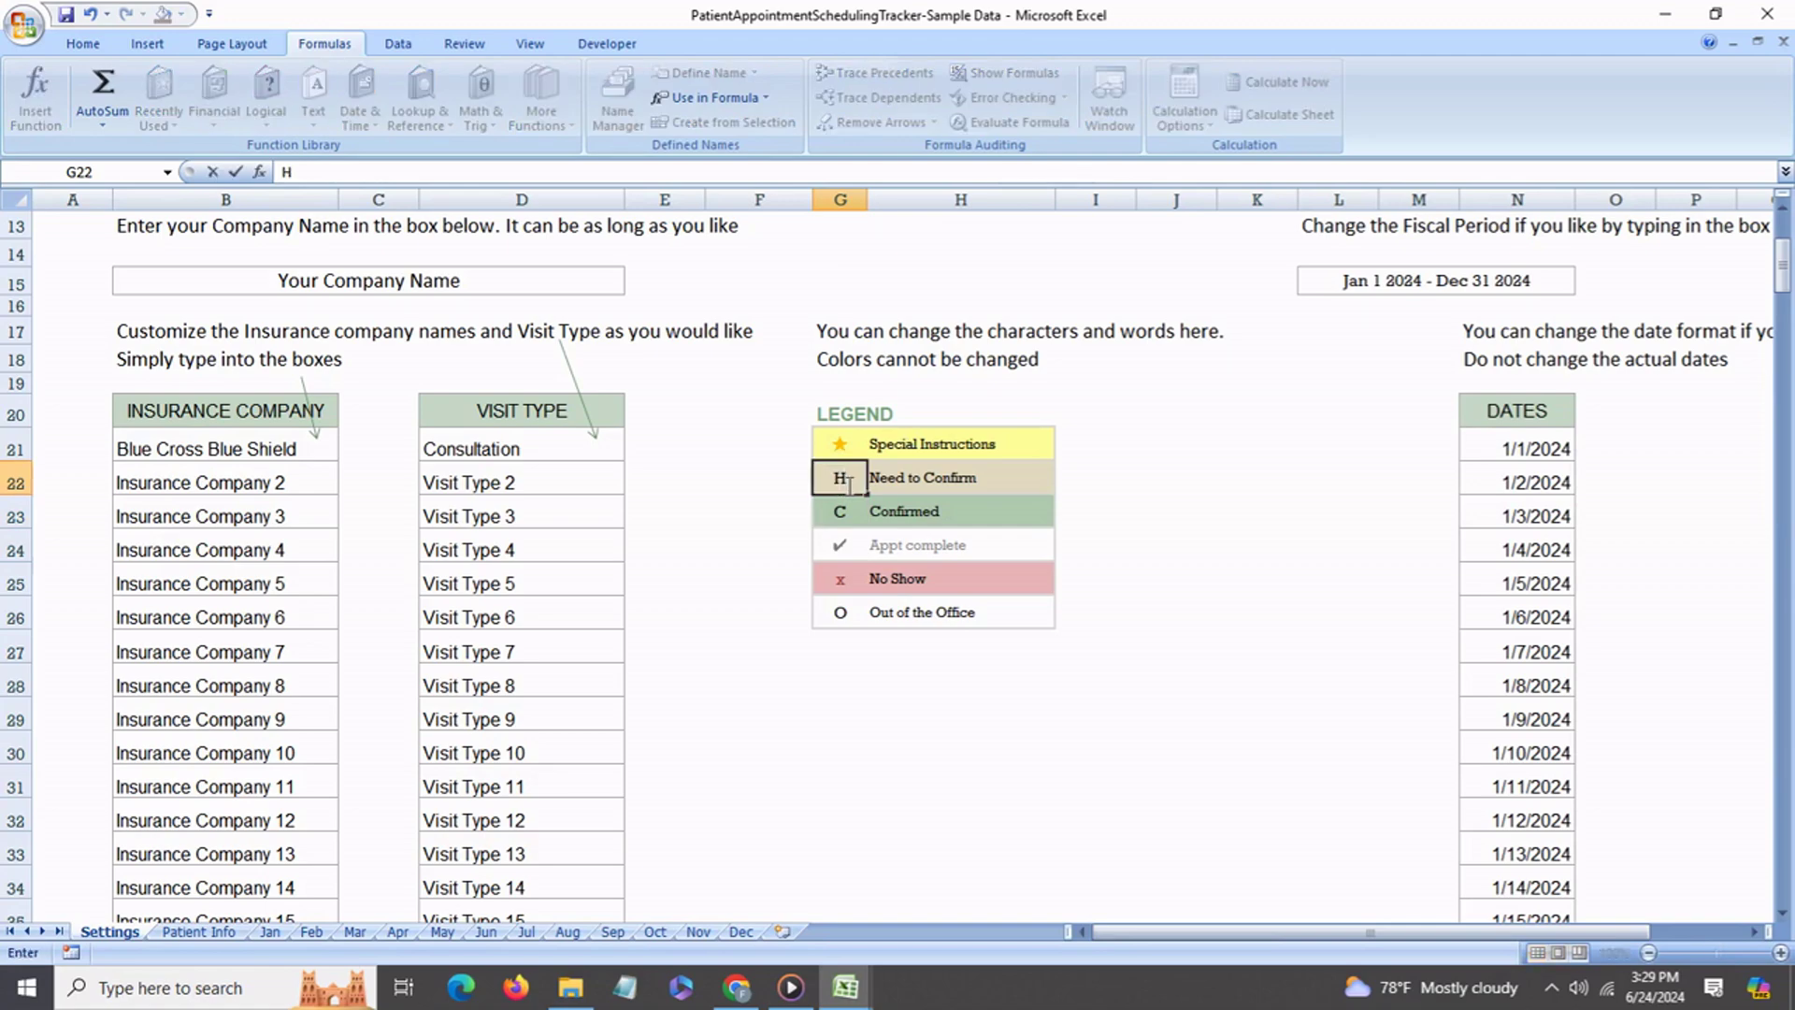
{"action": "left_click", "coordinate": [784, 495]}
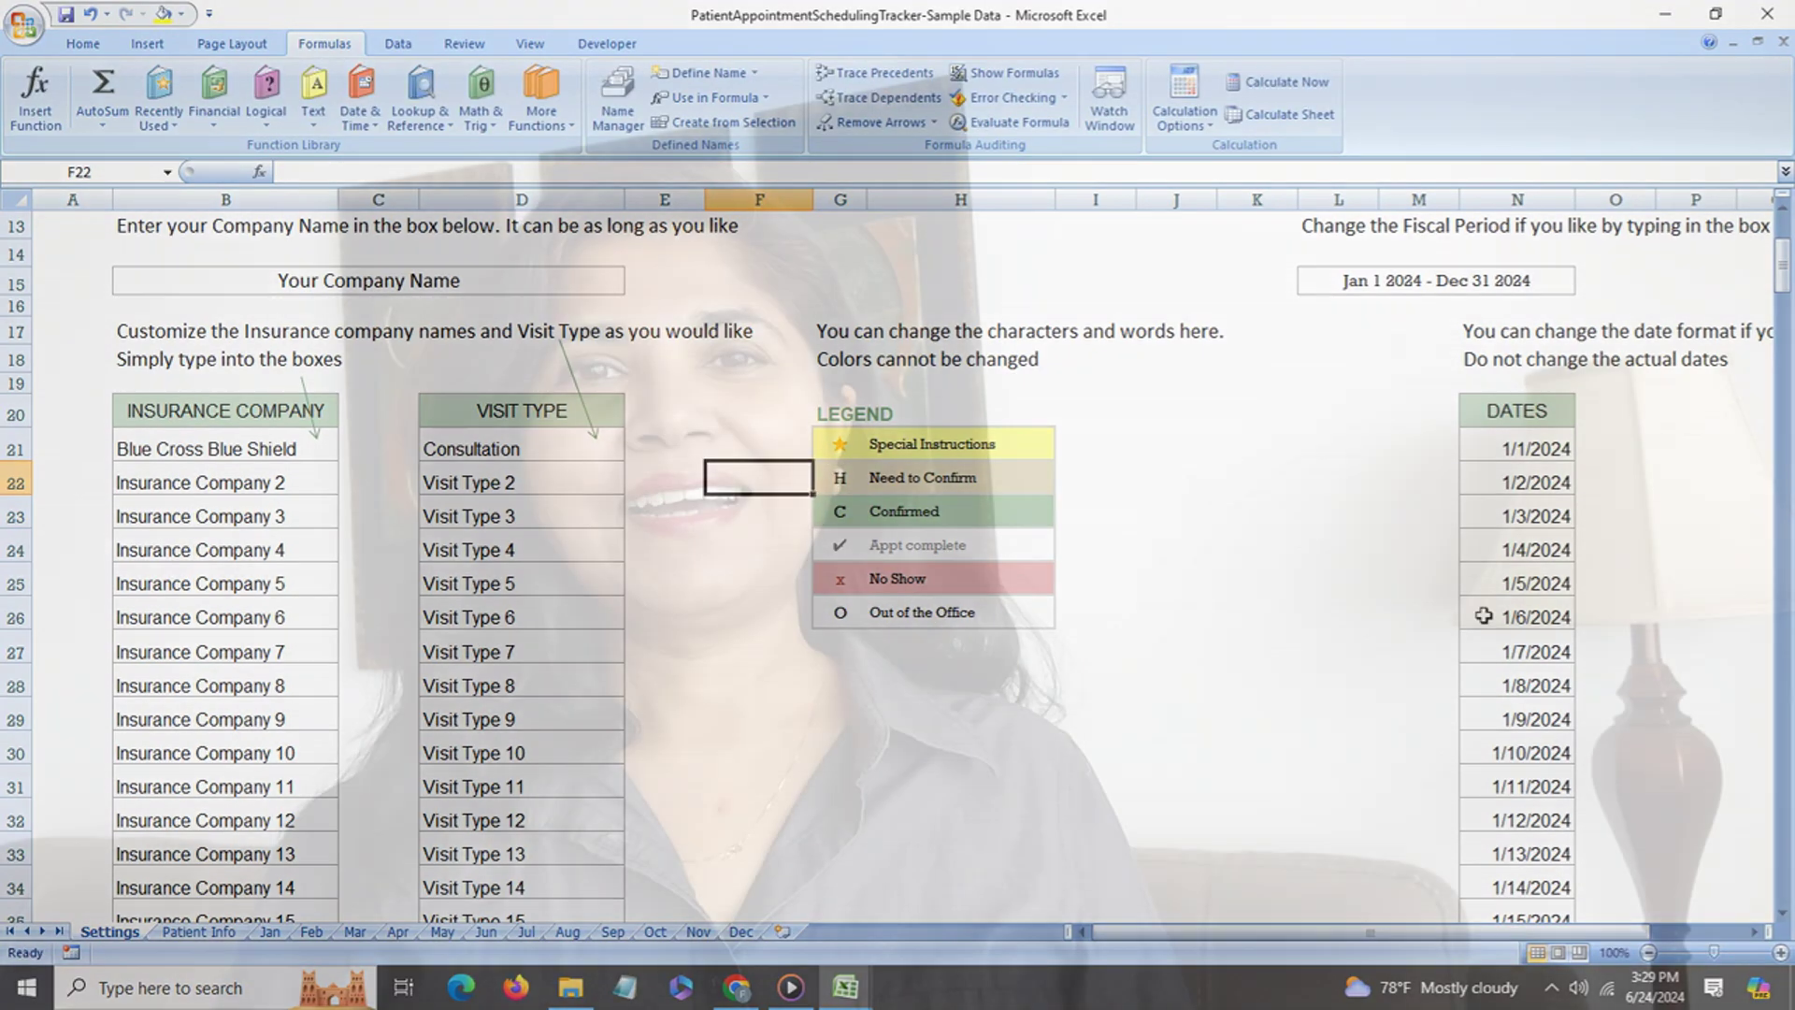